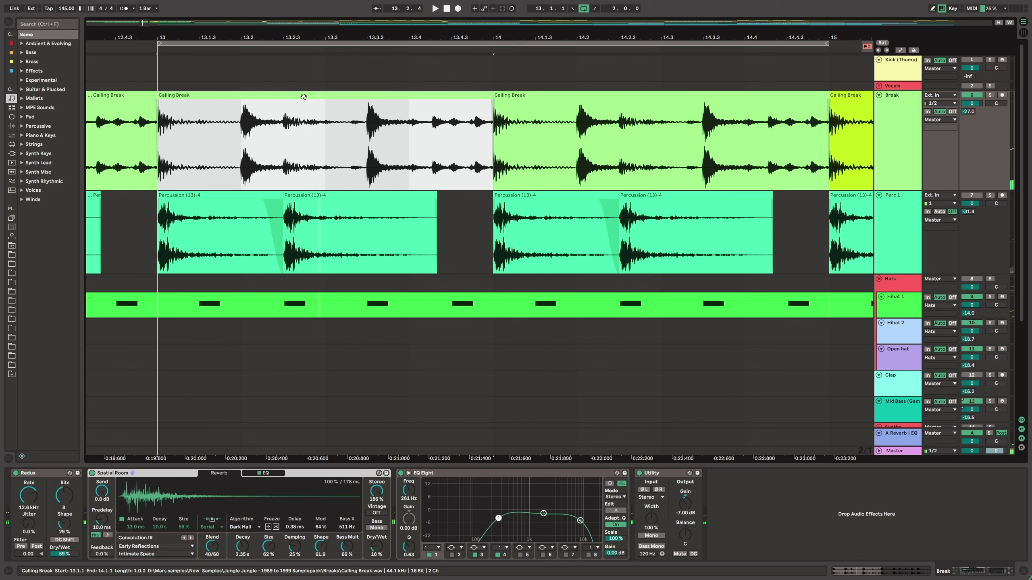
- Loop the yellow Calling Break clip from bar 15 to bar 17 and play it back
drag(516, 34, 300, 37)
click(341, 41)
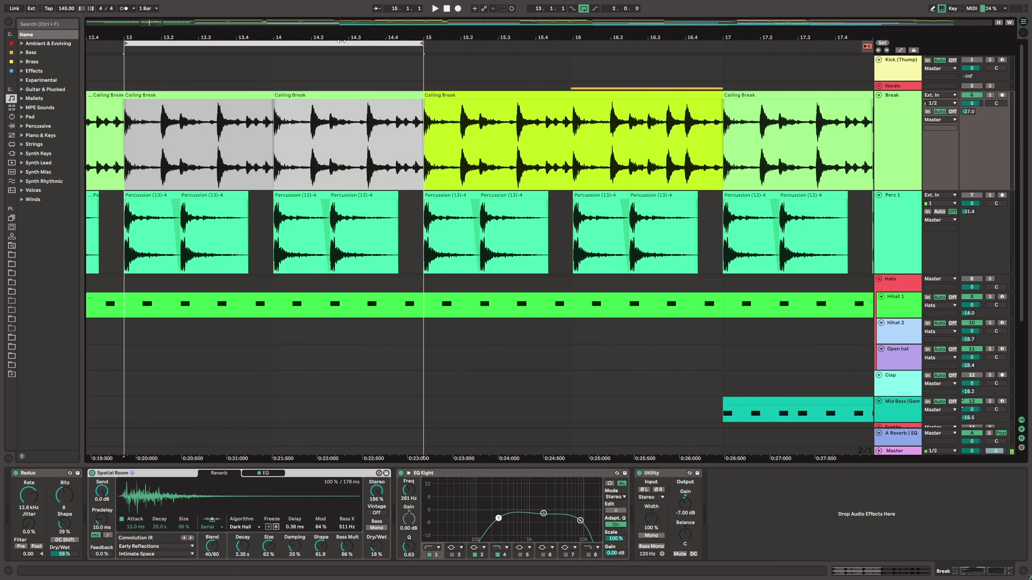
drag(583, 49, 642, 54)
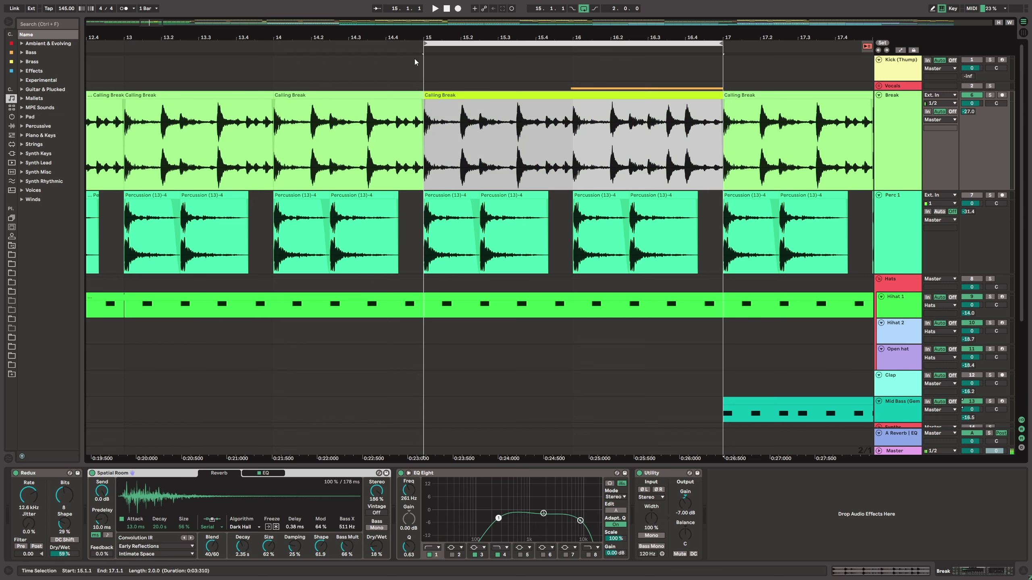
click(409, 46)
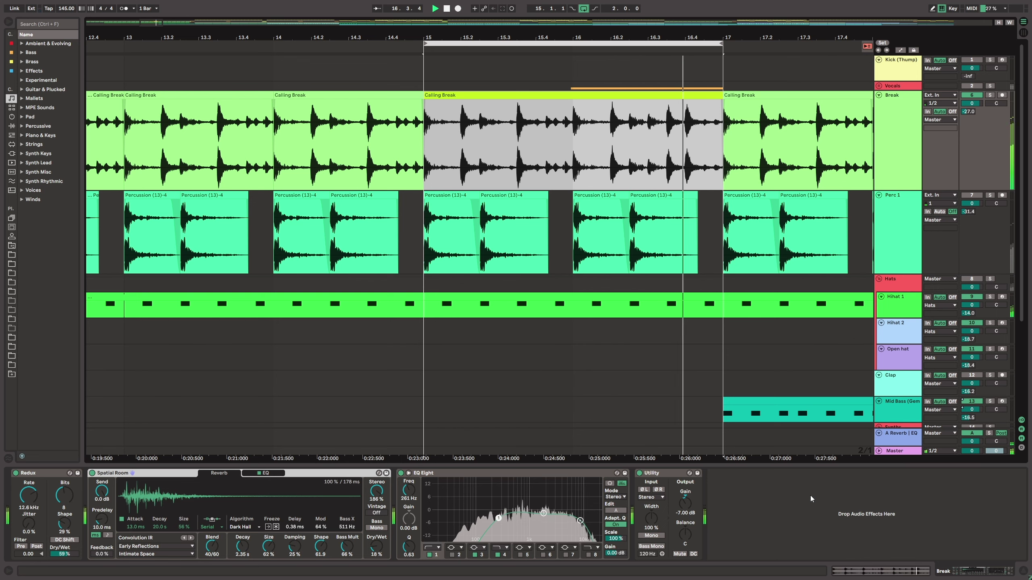
key(space)
- Loop bars 13 to 15 and compare the Break track with Redux, Spatial Room and EQ Eight bypassed and re-enabled
drag(512, 43, 695, 68)
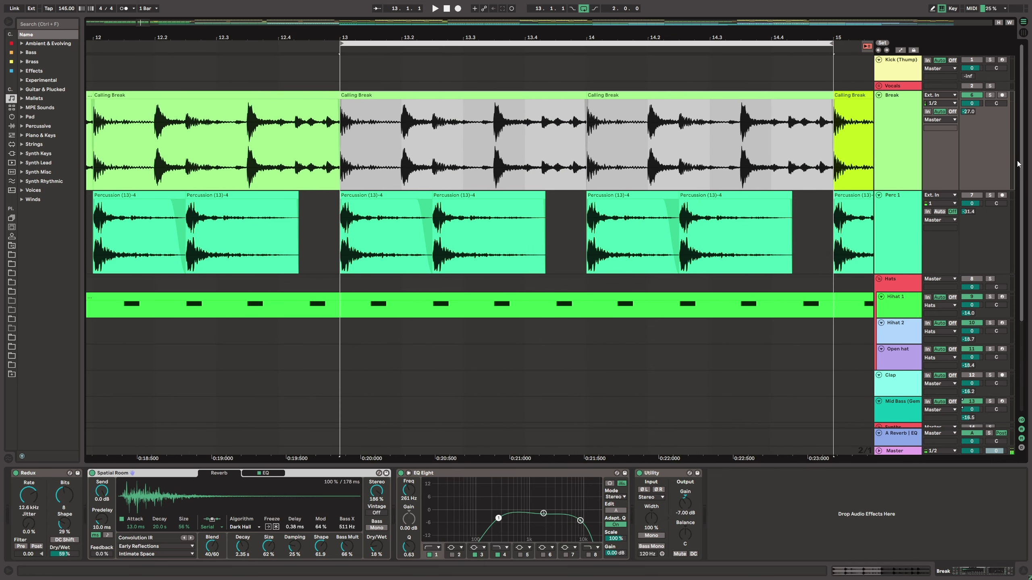
click(915, 138)
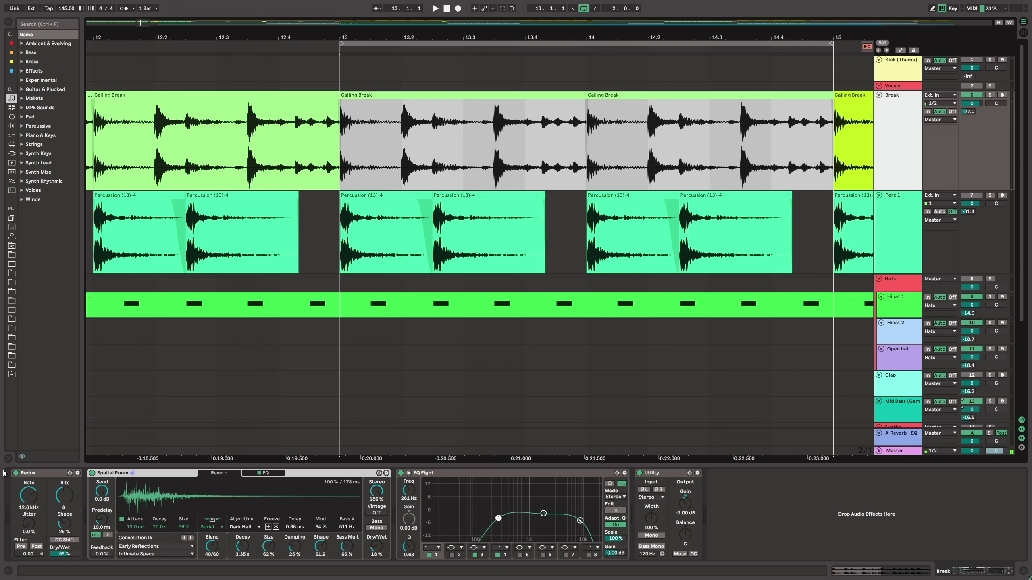
click(16, 473)
click(92, 473)
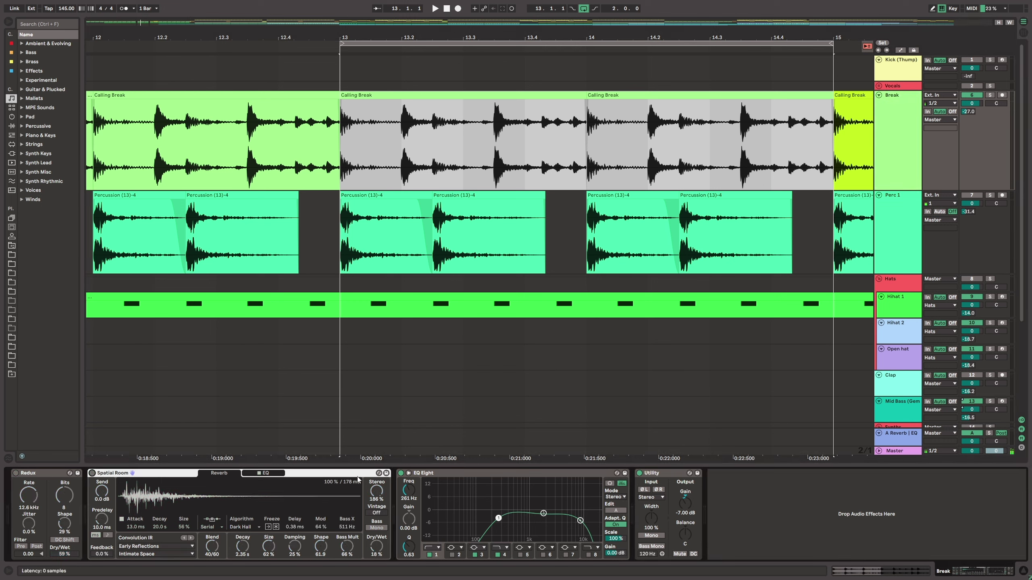
key(space)
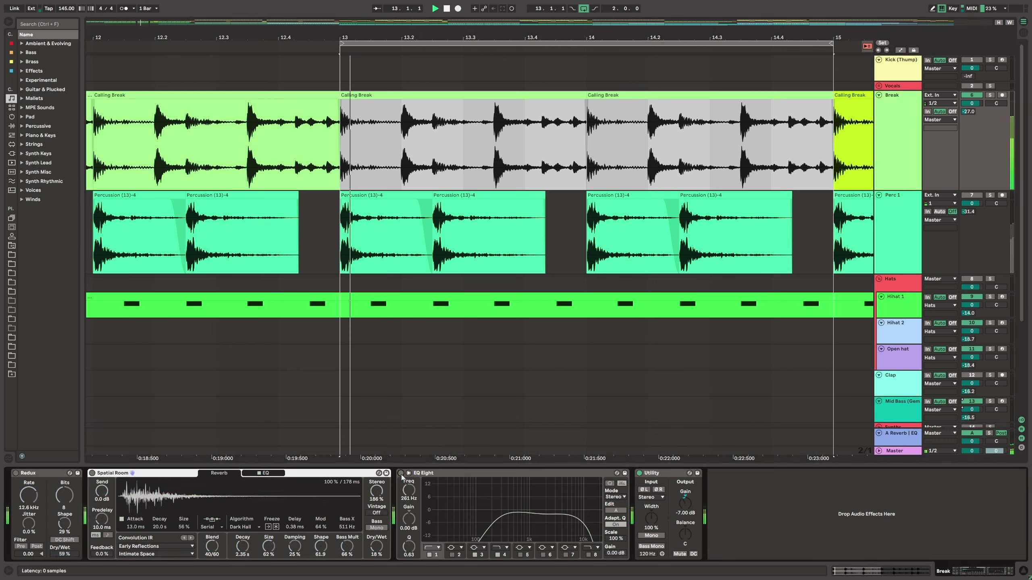
click(92, 473)
click(401, 473)
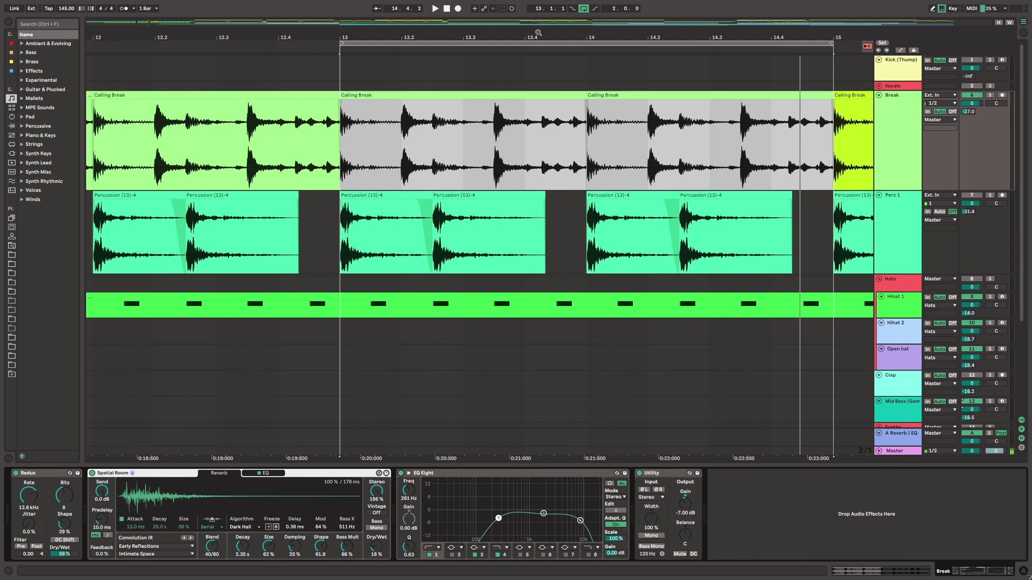
- Activate the Perc 1 track and listen to the bars 13 to 15 loop with the Break track off and on
drag(538, 33, 437, 51)
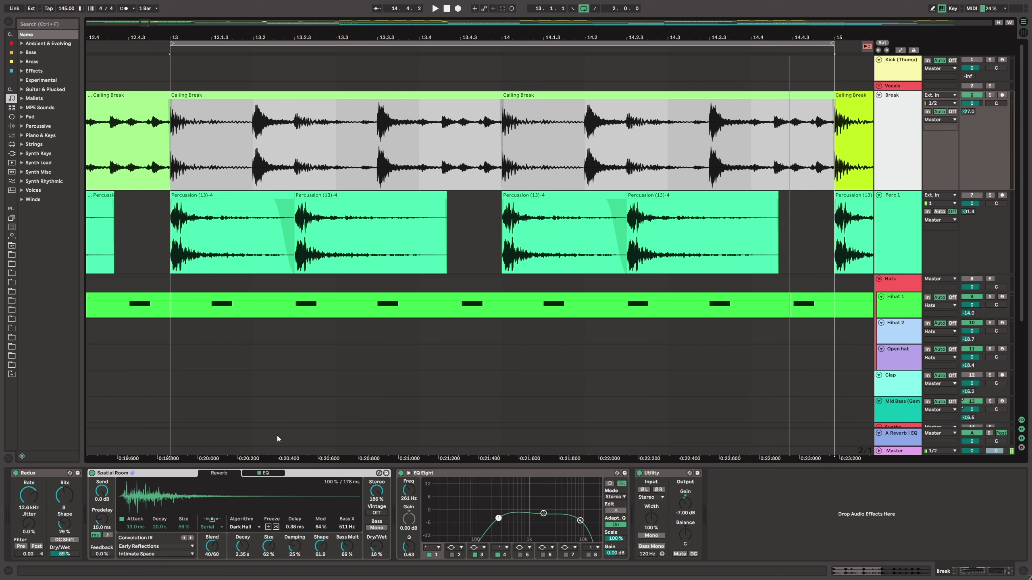
key(space)
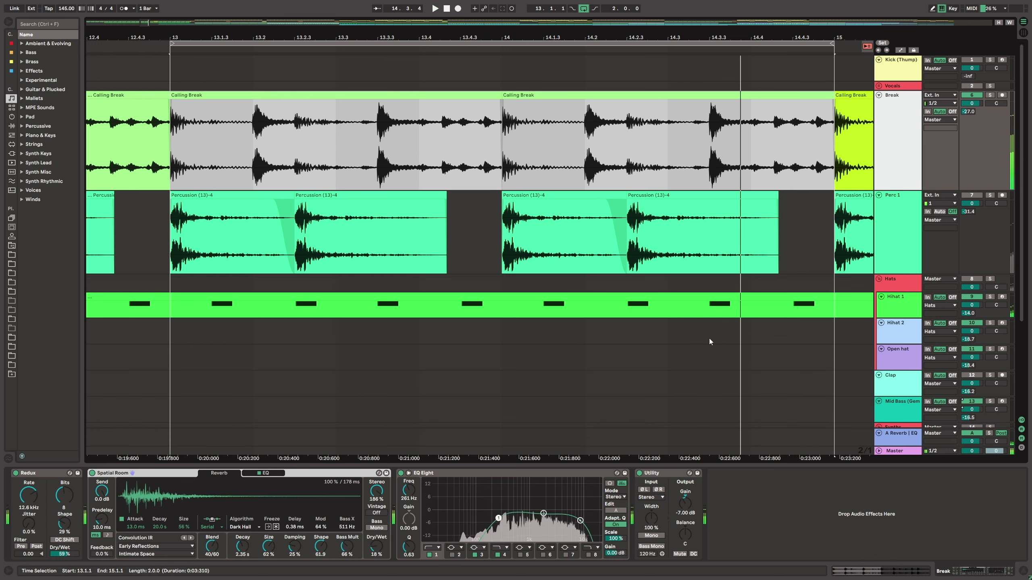
click(973, 198)
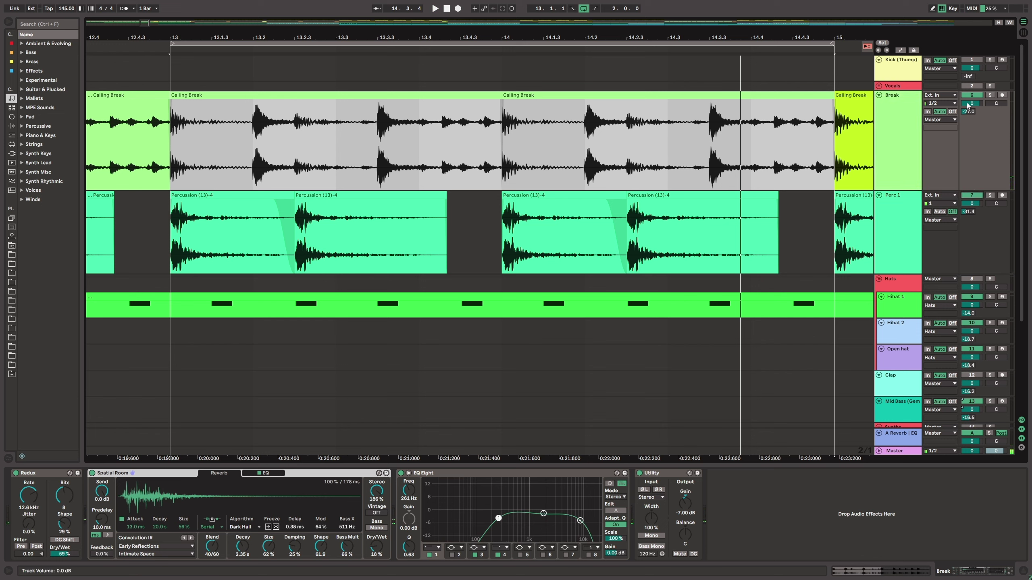
key(space)
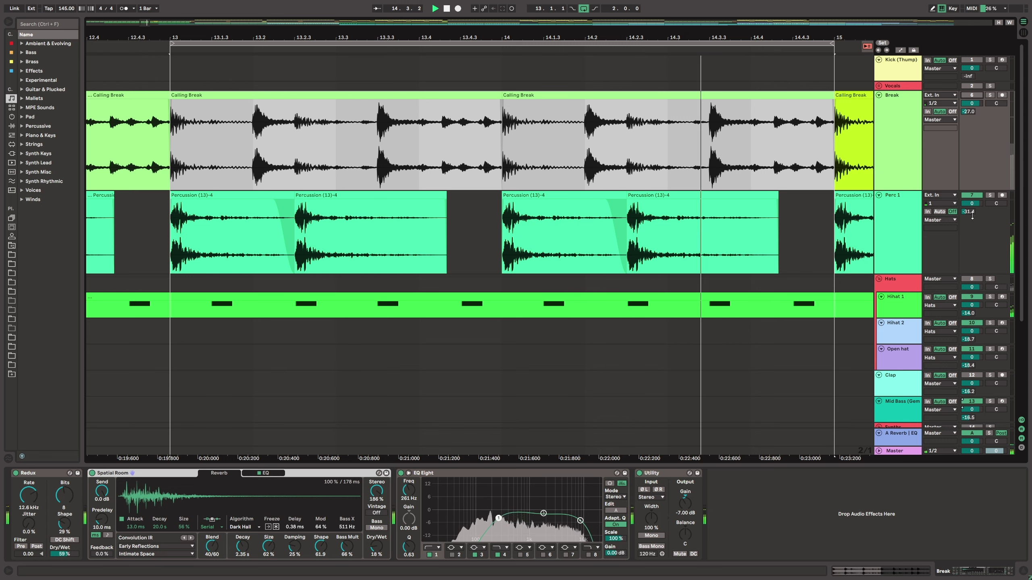
click(976, 96)
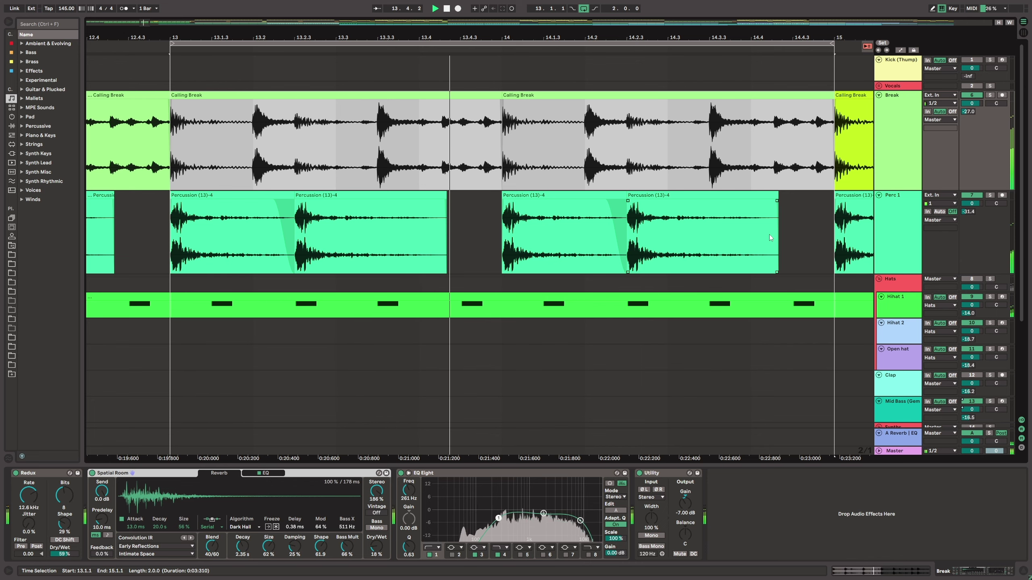
- Play the loop with the hats included and review the Hihat 1 track's device chain through to Utility
key(space)
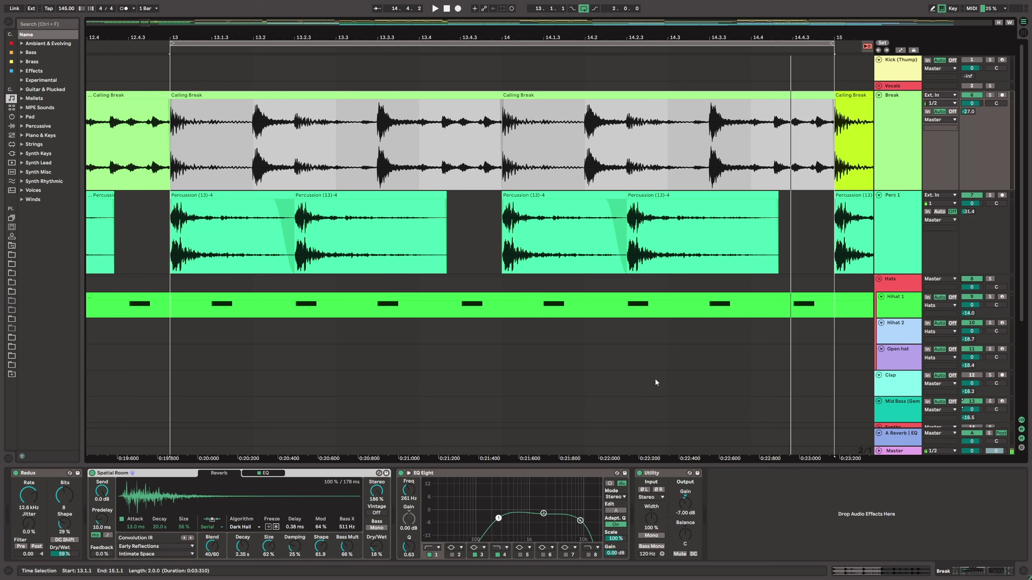
key(space)
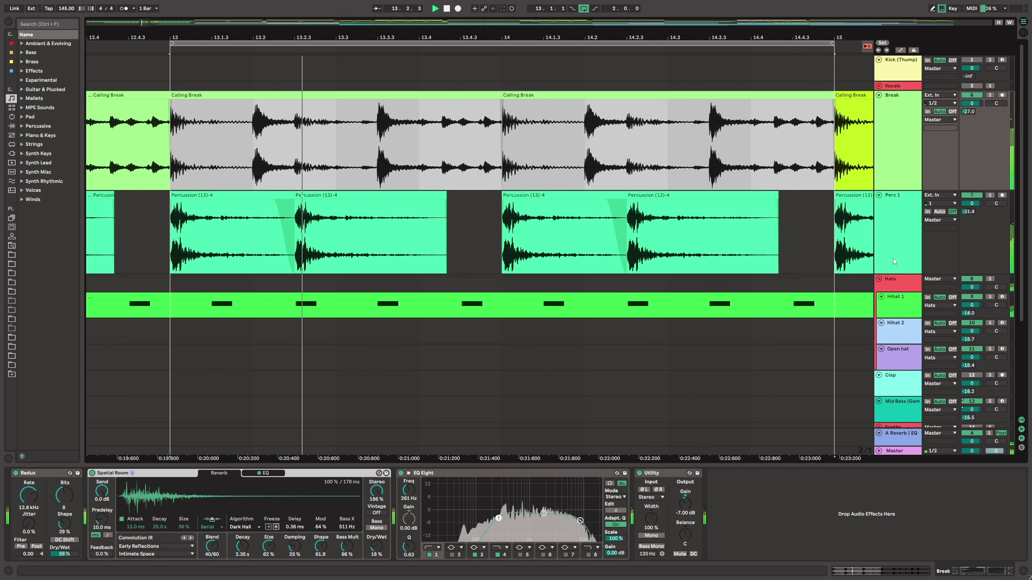
click(900, 307)
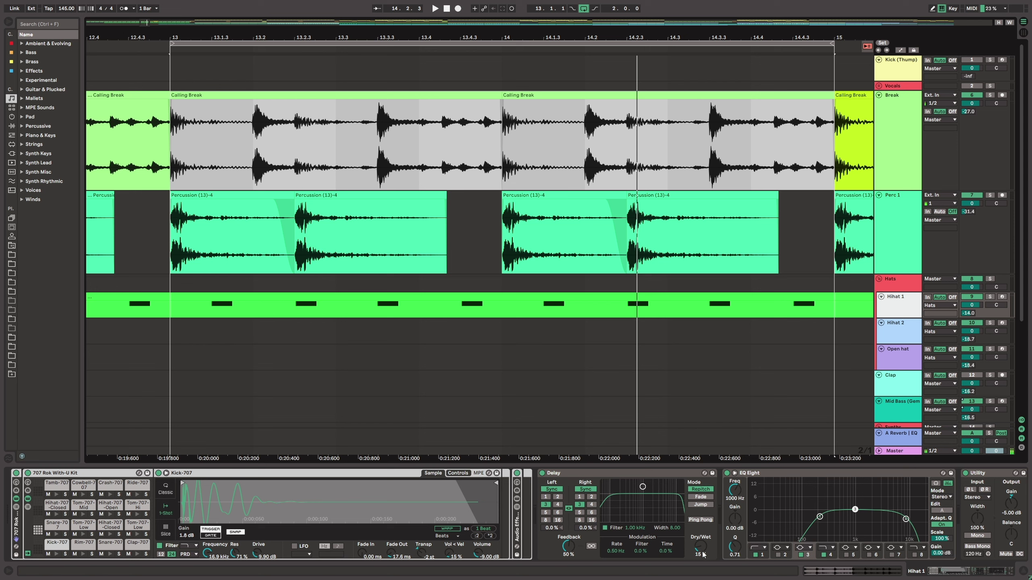
drag(943, 573, 966, 573)
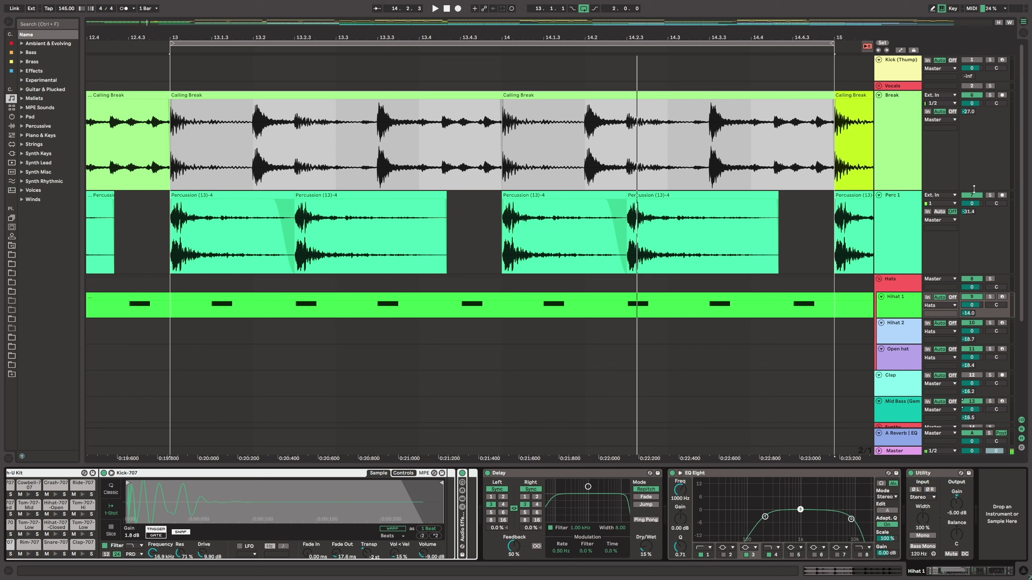
key(space)
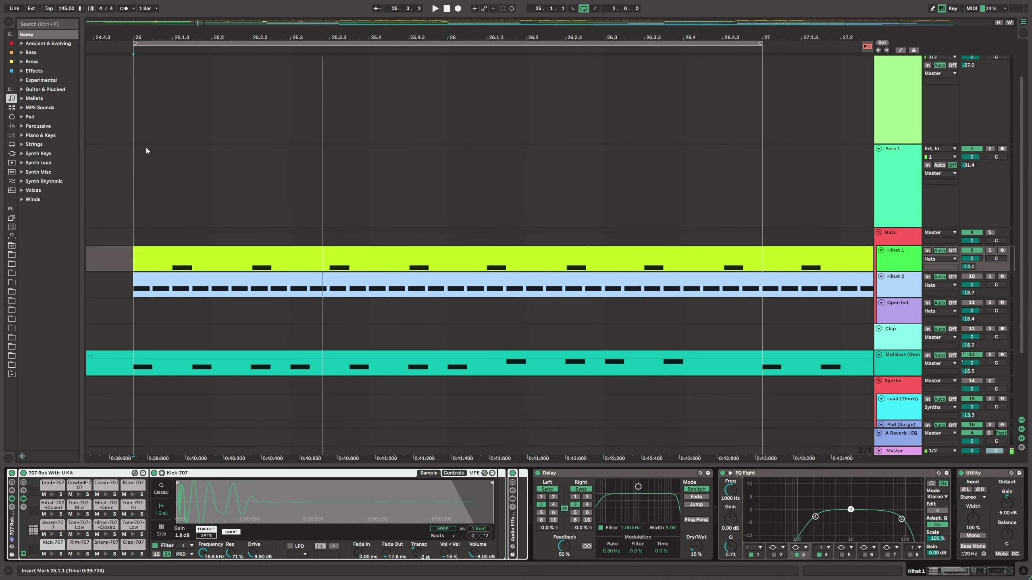
- Loop bars 25 to 27 to listen to the hi-hats, and inspect the Hihat 2 track's devices during playback
click(122, 44)
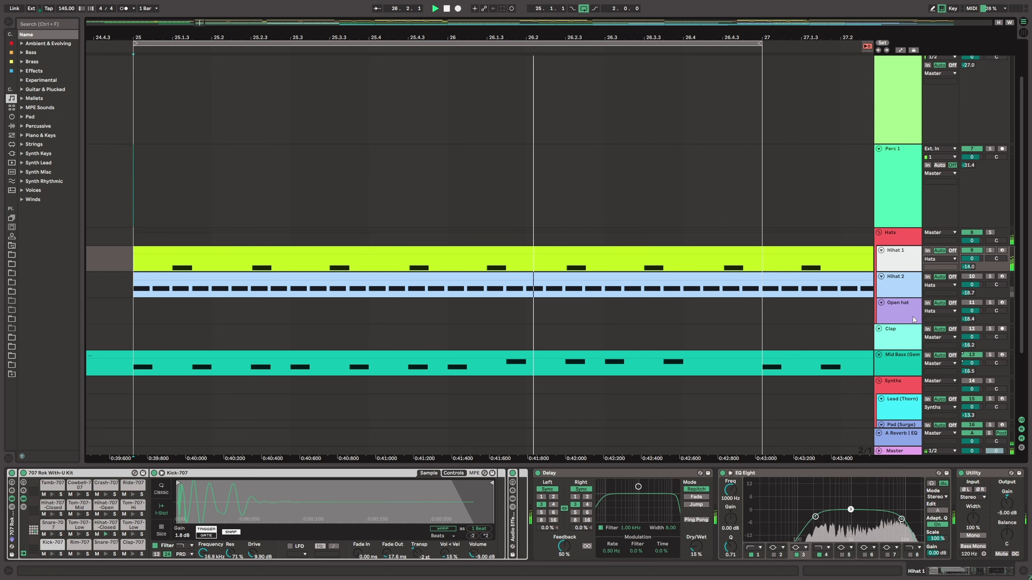
click(974, 251)
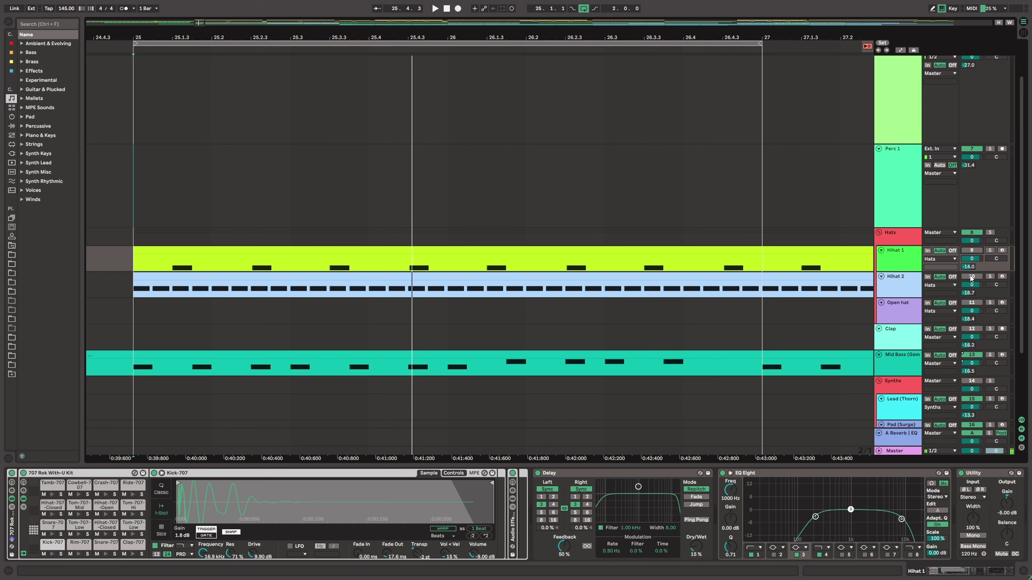
click(906, 284)
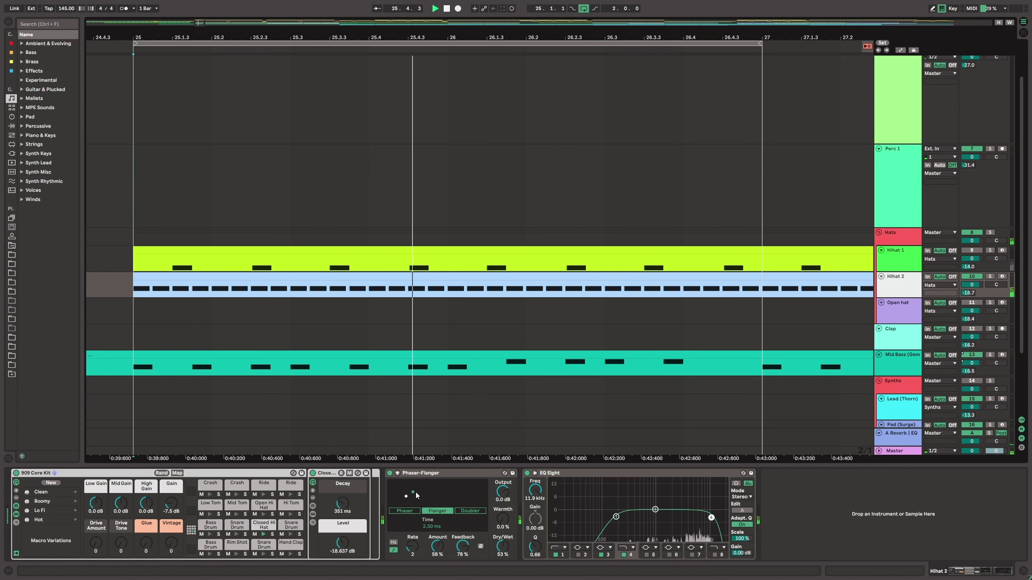
key(space)
- Loop bars 41 to 43 and play the Open hat track with Hihat 1 and Hihat 2 deactivated
drag(473, 38, 228, 2)
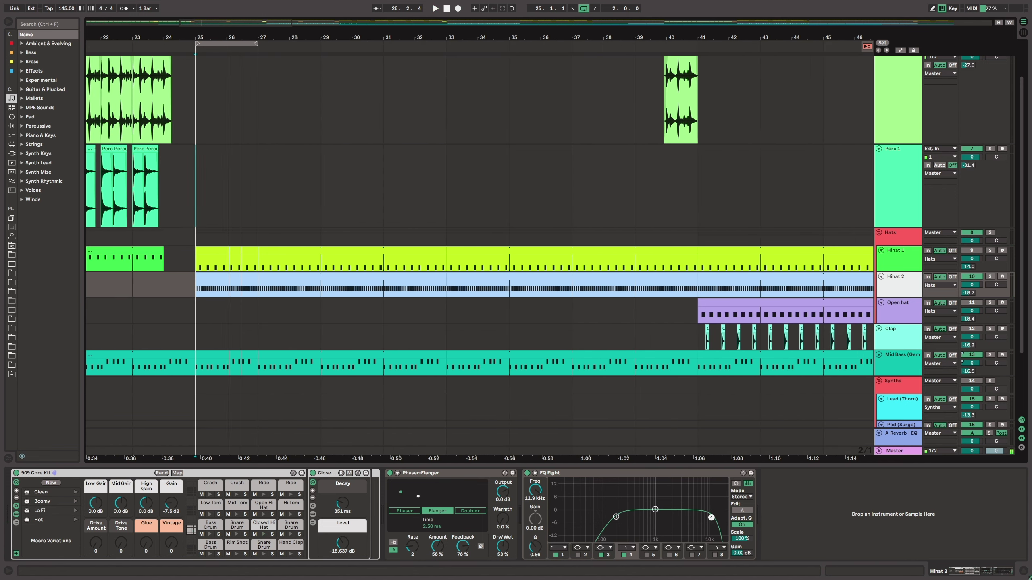
drag(216, 48, 575, 77)
click(968, 303)
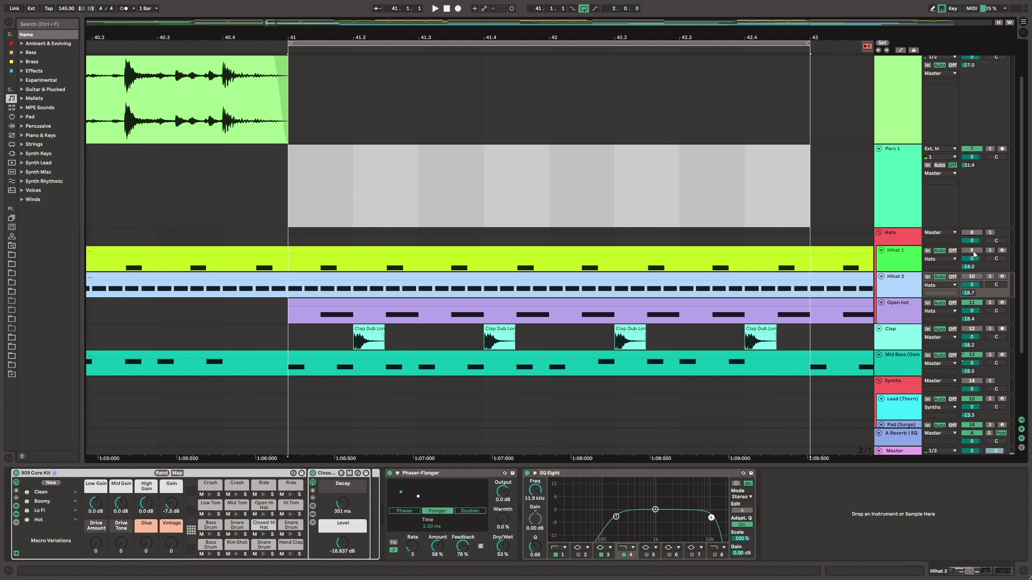
key(space)
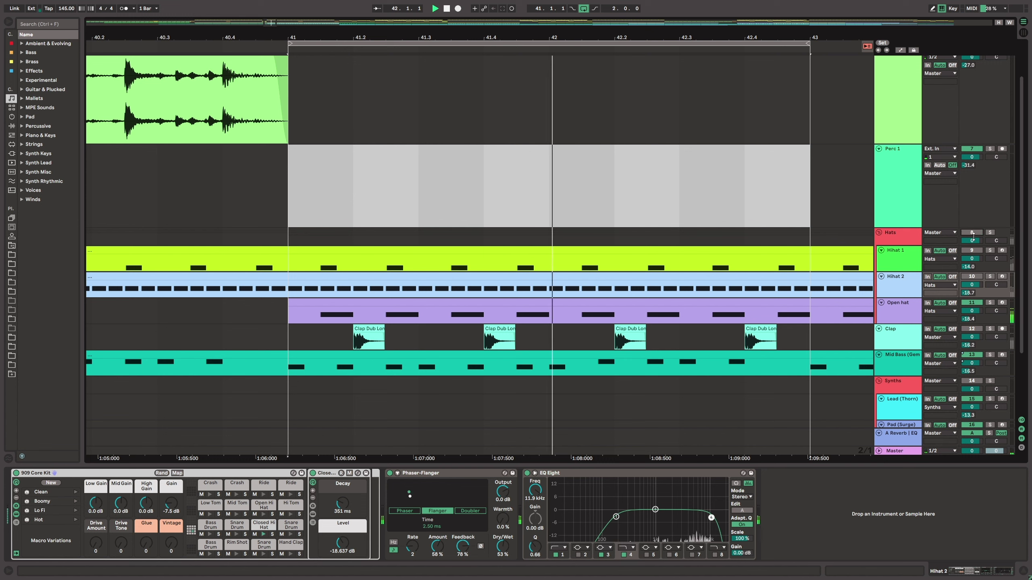
click(972, 233)
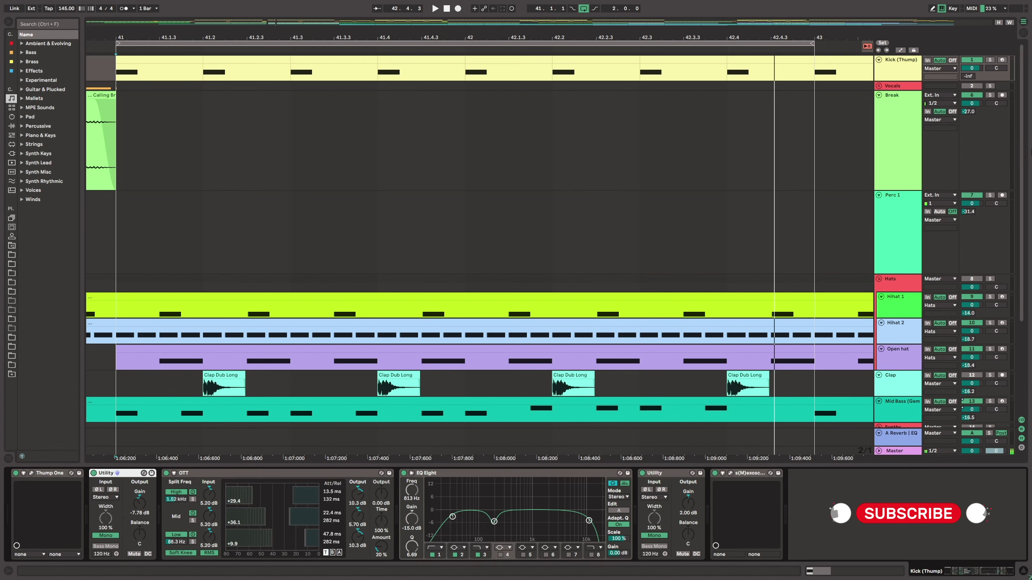
- Open the Thump One plugin window on the Kick (Thump) track and play the kick pattern
key(space)
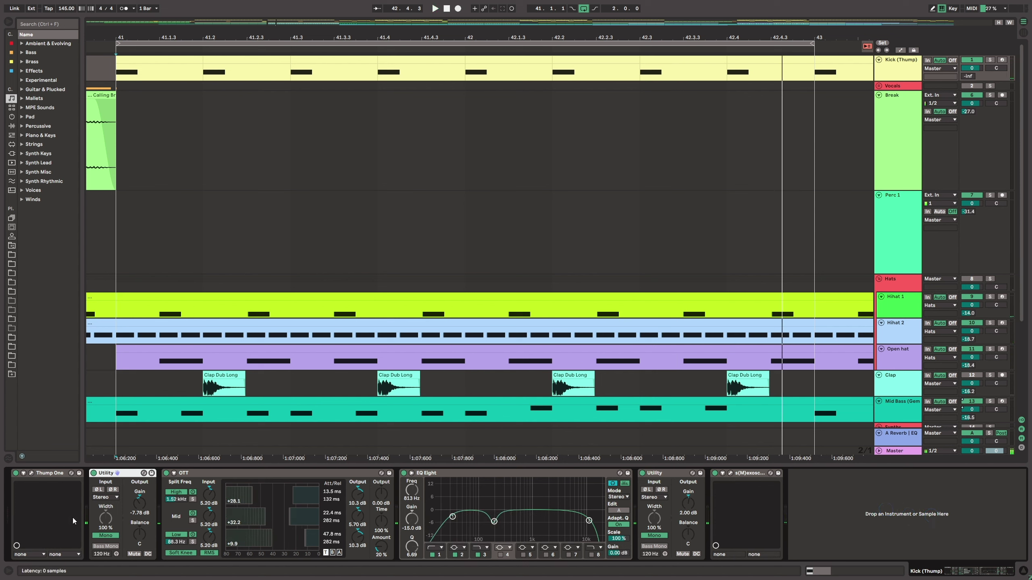
click(31, 473)
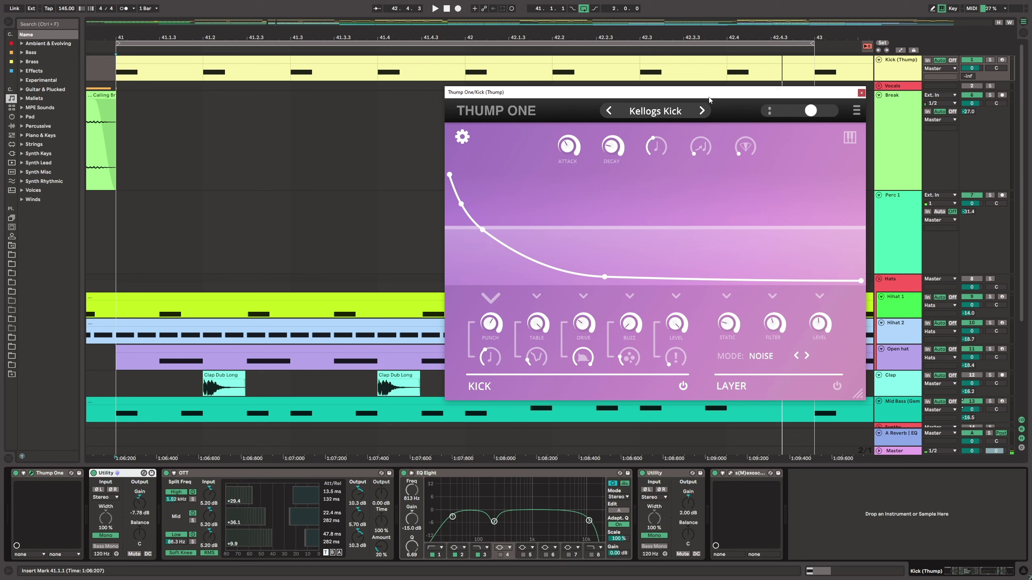
drag(709, 95, 710, 98)
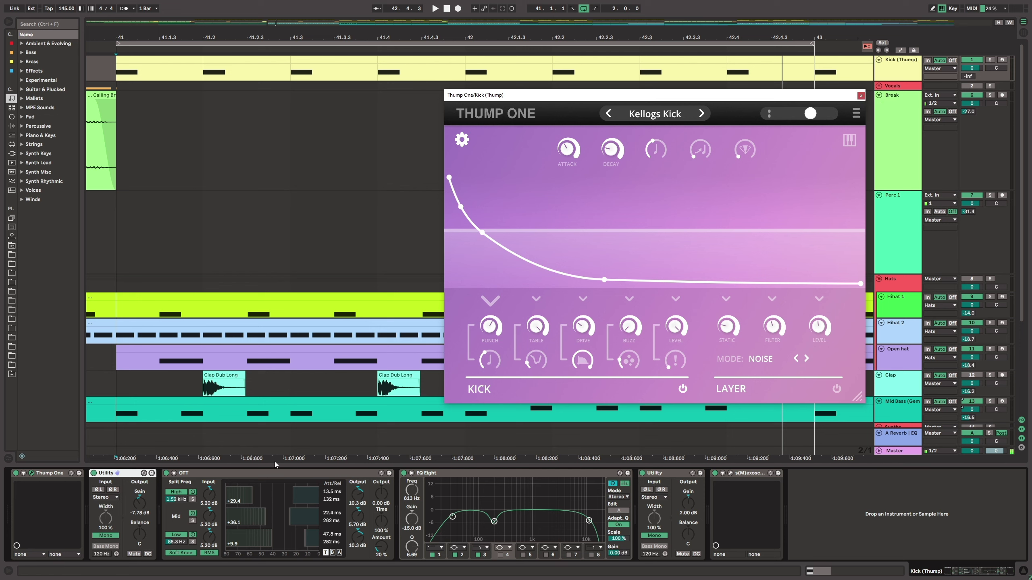
key(space)
key(space)
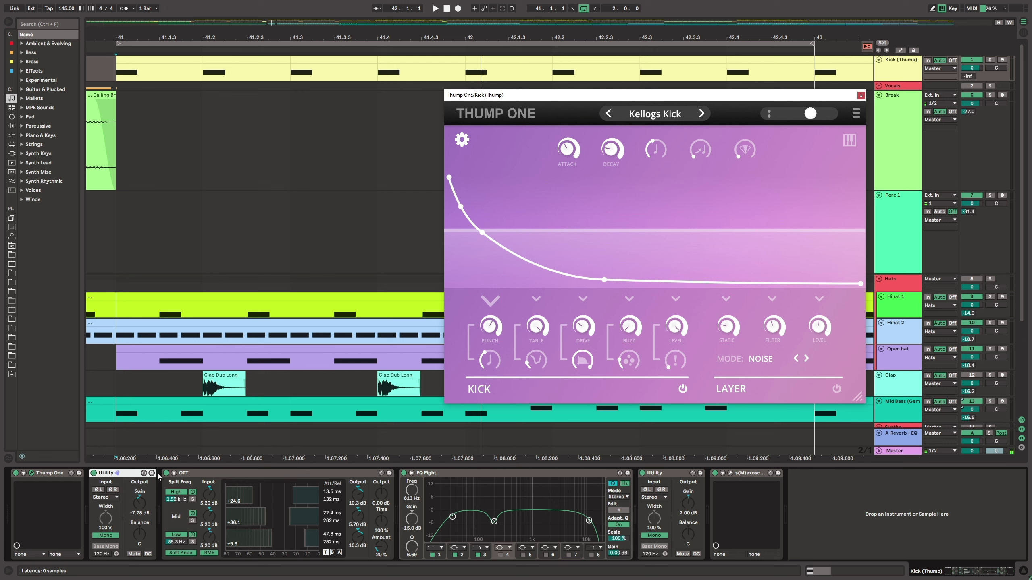
- Bypass OTT and EQ Eight on the Kick (Thump) track and re-enable them one by one during playback to compare the sound
click(93, 474)
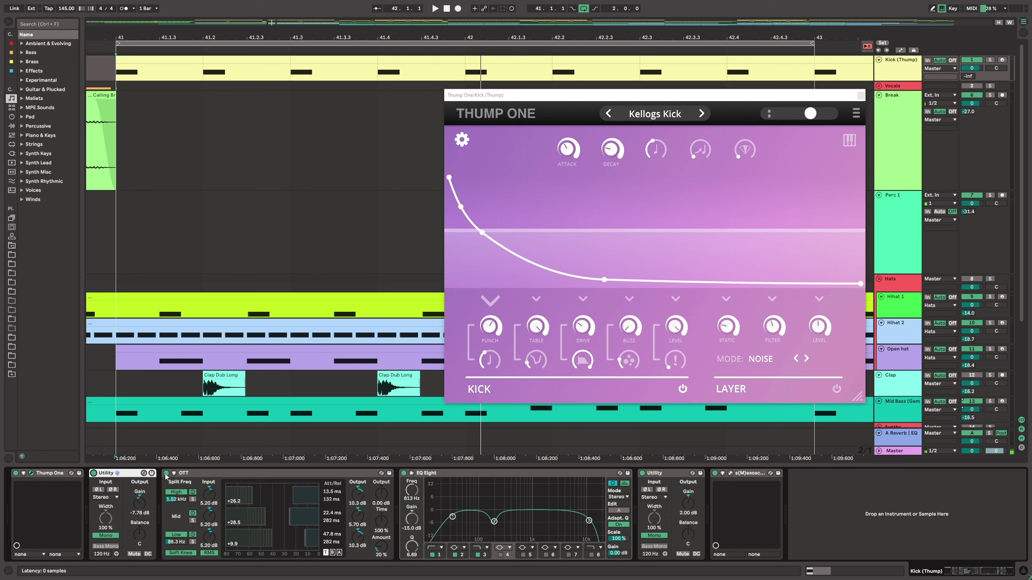
click(166, 474)
click(404, 474)
key(space)
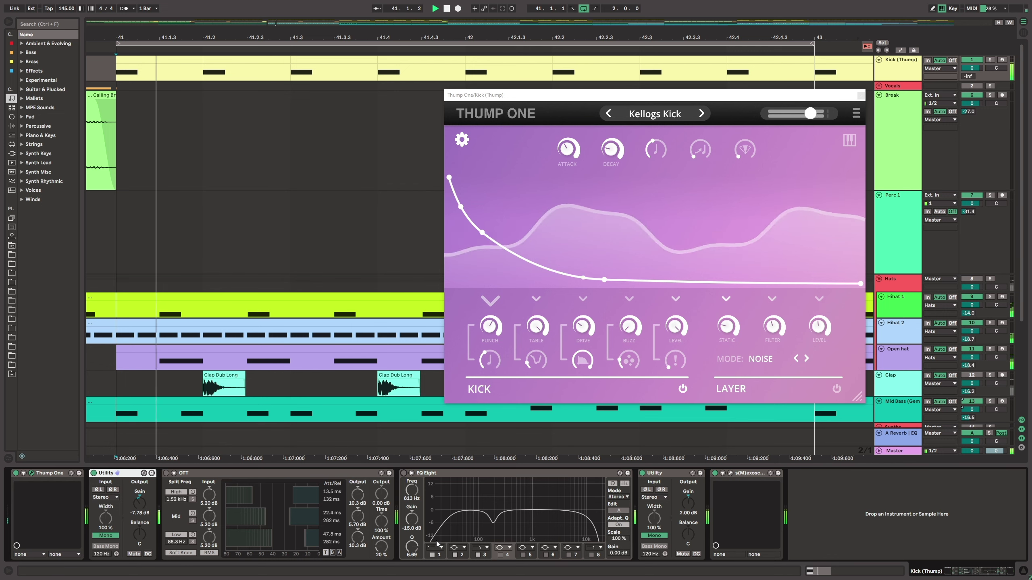
click(166, 473)
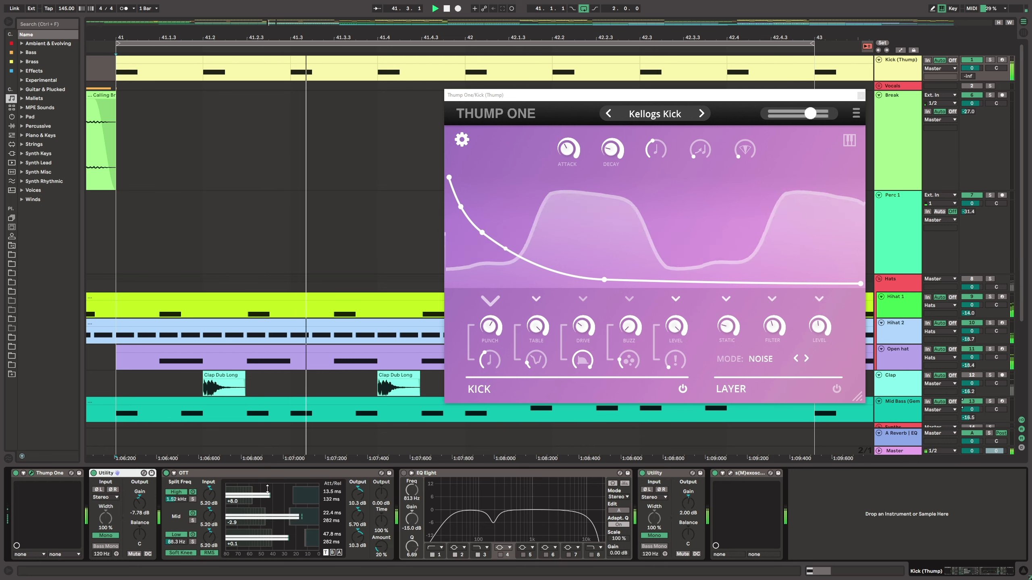
click(403, 474)
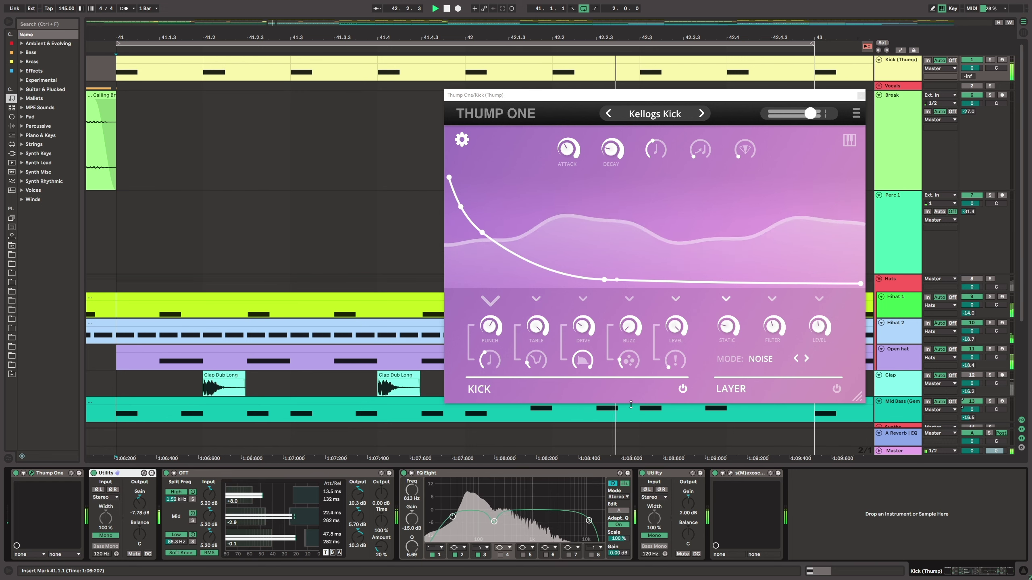
key(space)
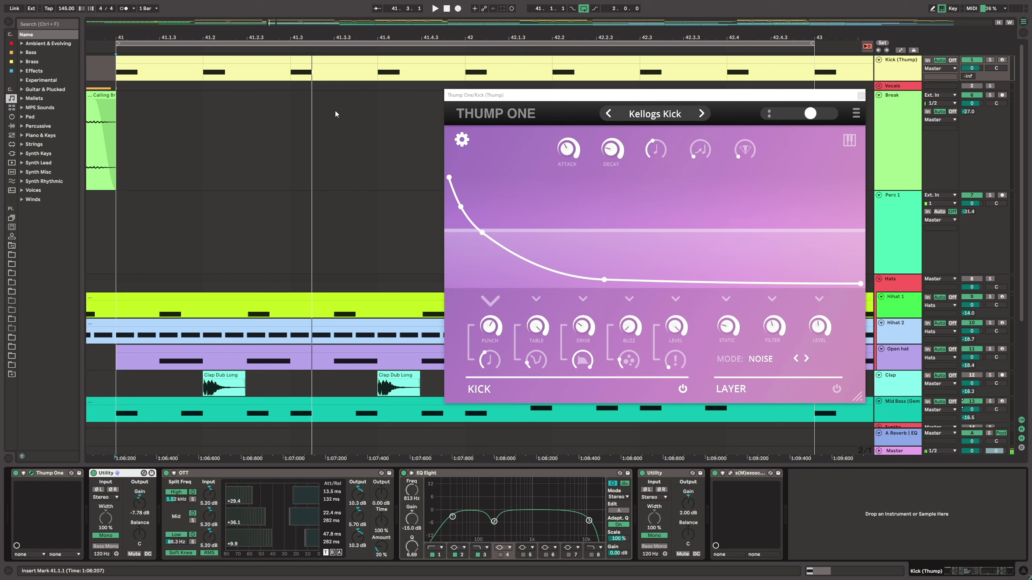
key(space)
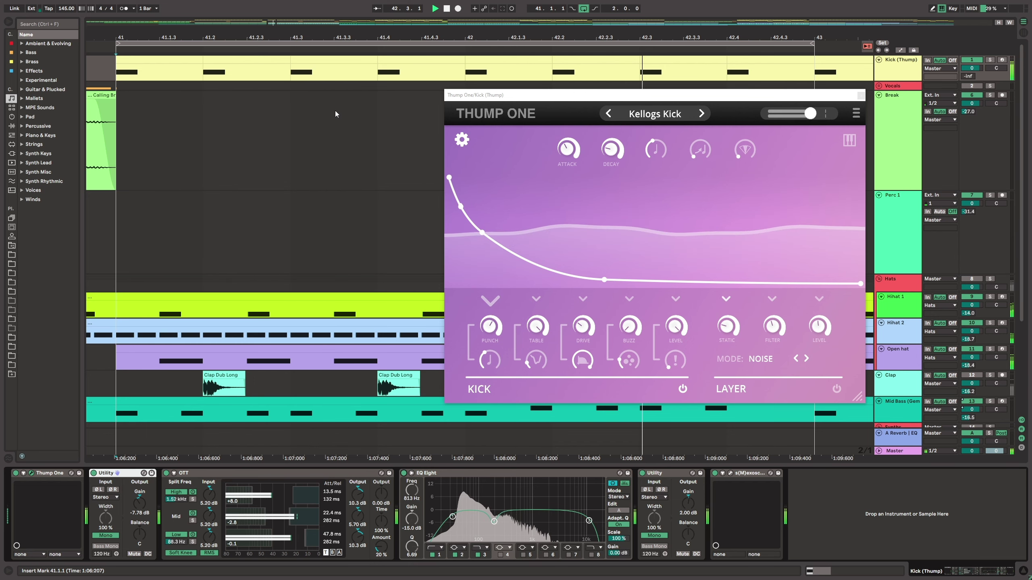
- Stop the kick playback and audition the Clap track on its own over bars 41 to 43
key(space)
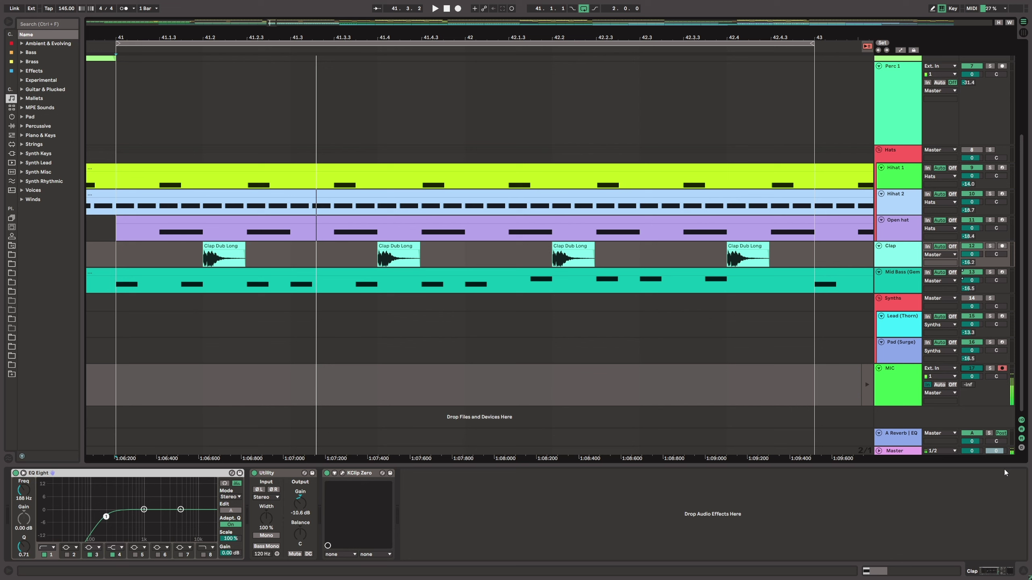
key(space)
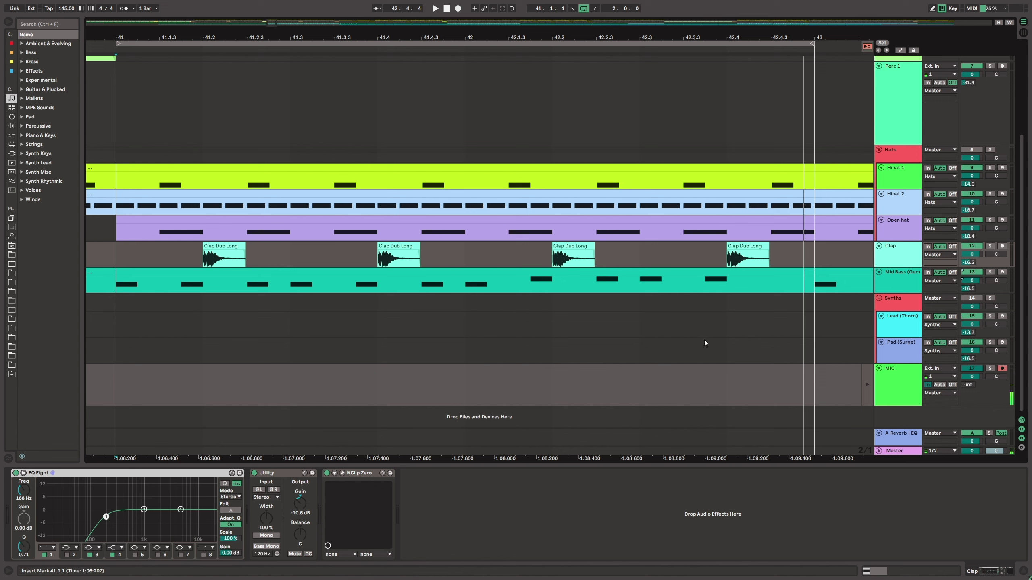
key(space)
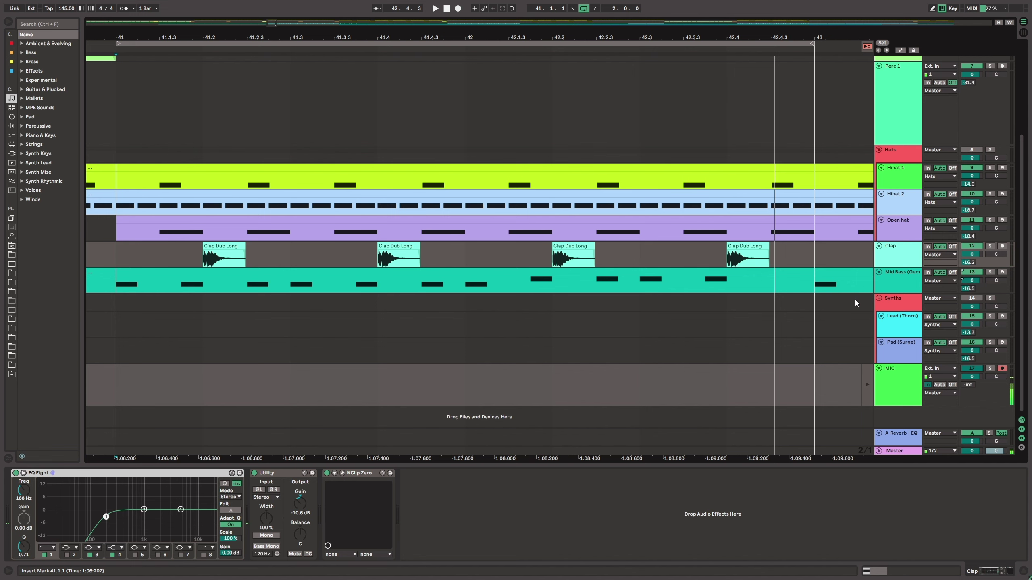
- Switch to the Session View to inspect the A Reverb return track's Reverb and EQ Eight, and return to the arrangement
key(Tab)
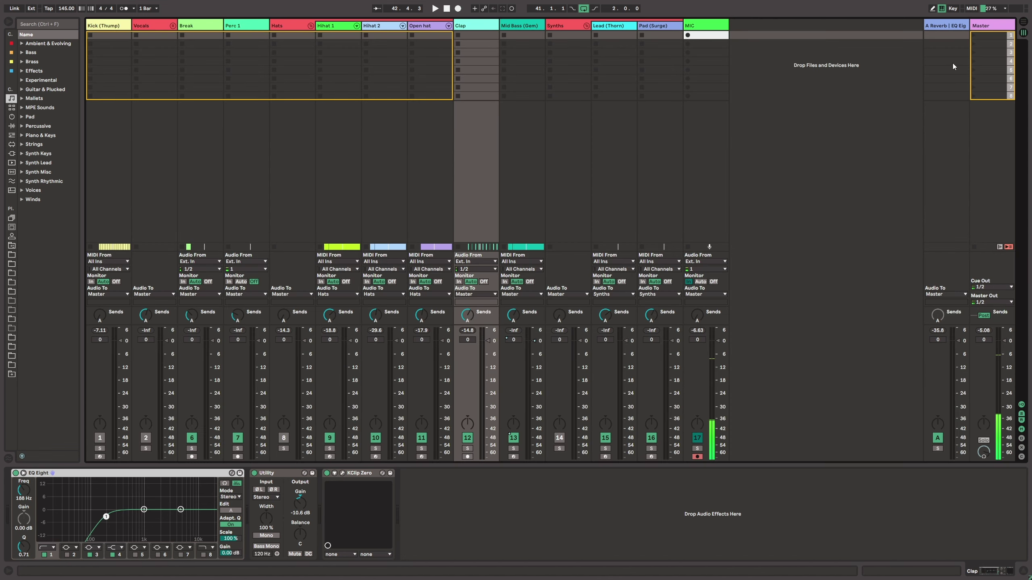
click(947, 27)
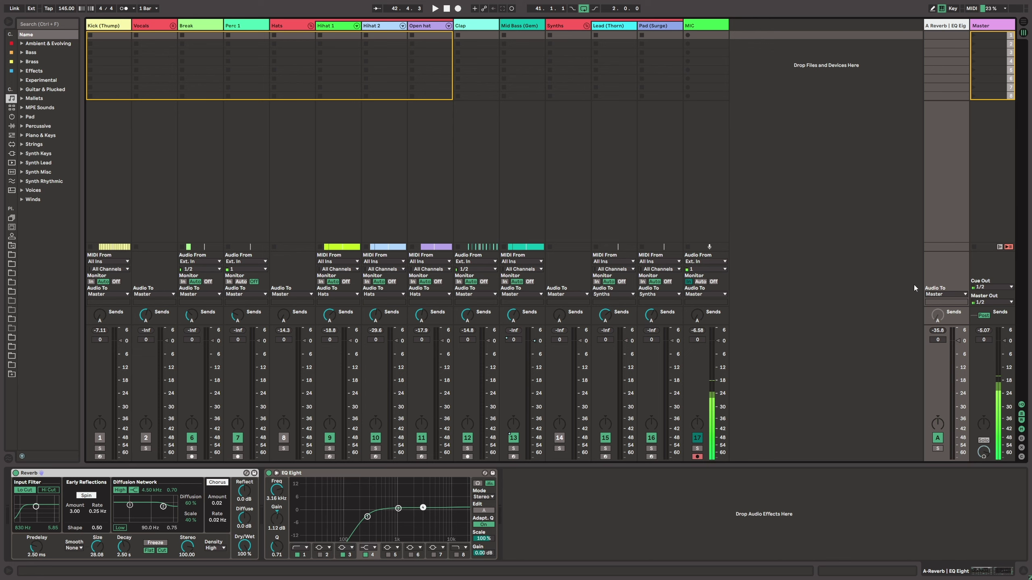
key(Tab)
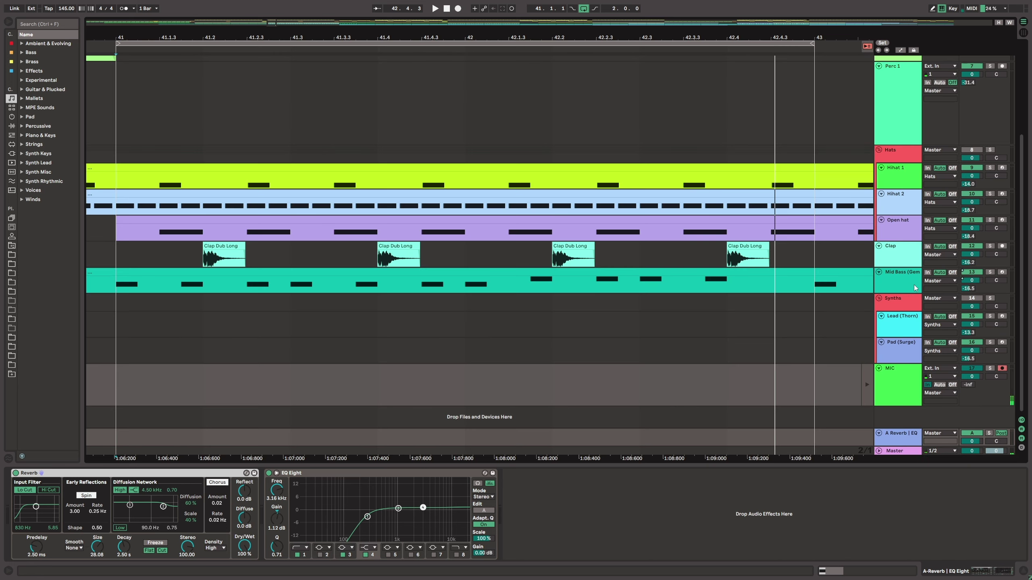
- Play the Clap track while inspecting its effect chain and the KClip Zero plugin window
key(space)
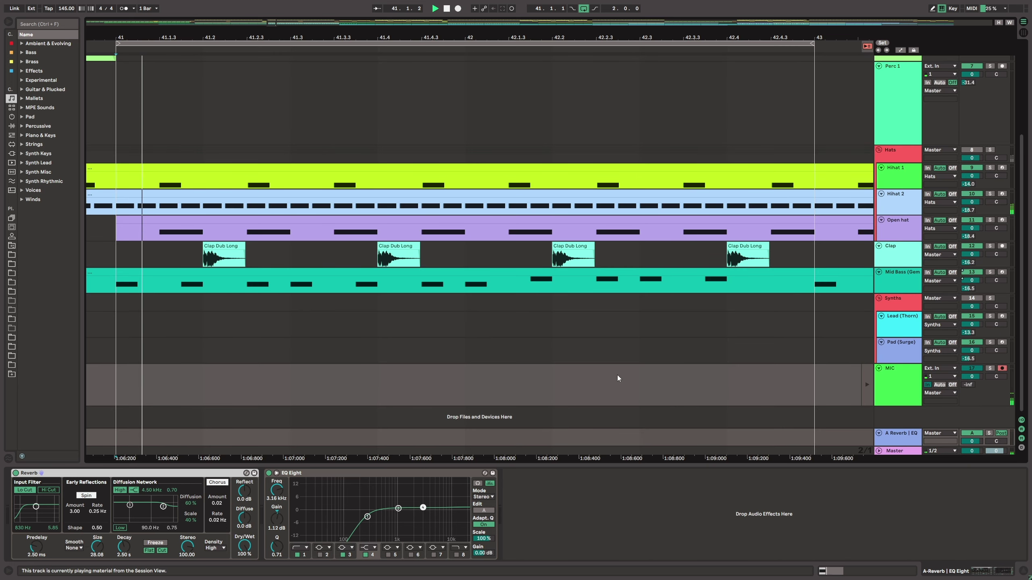
click(913, 252)
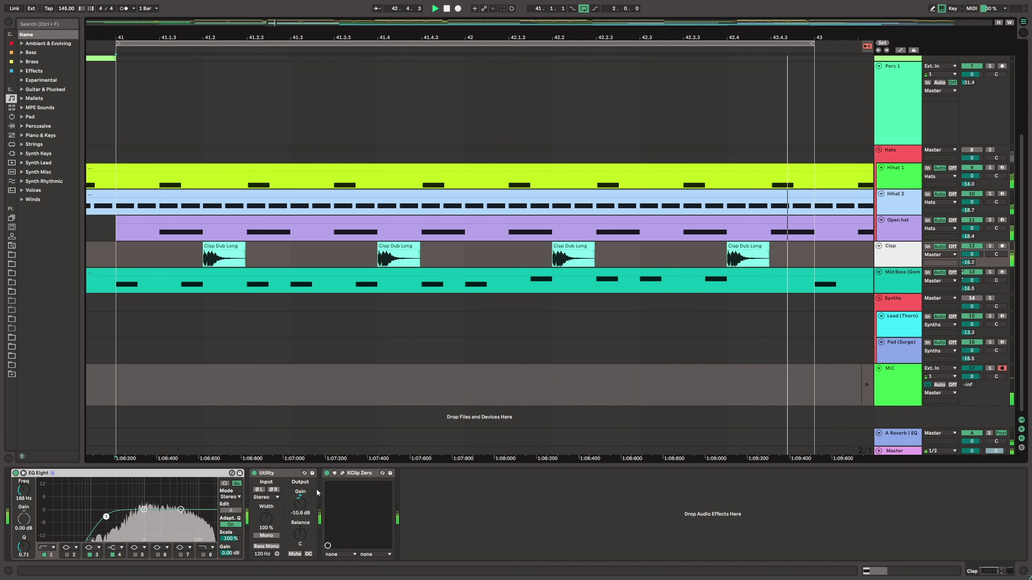
click(343, 474)
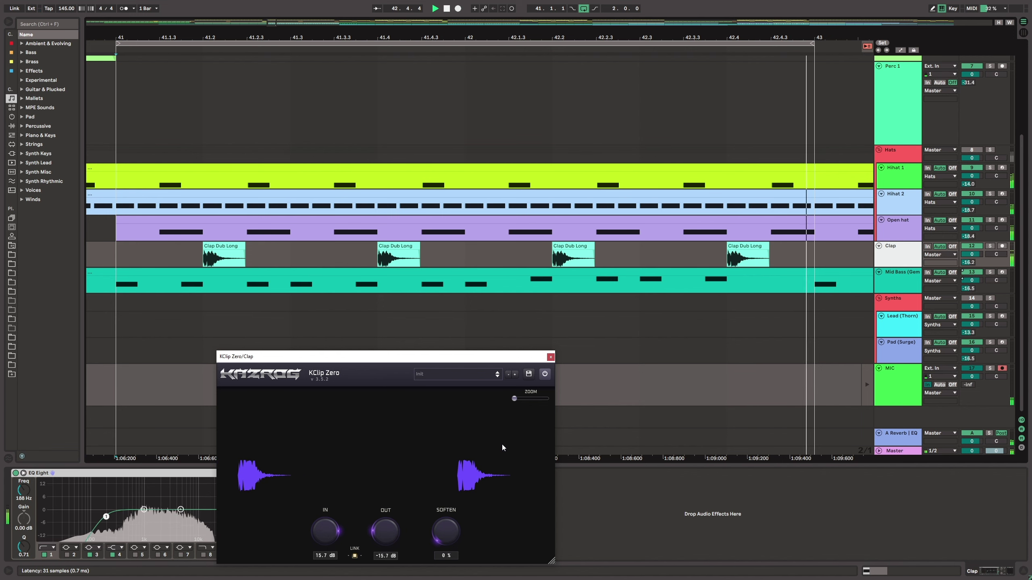
click(549, 358)
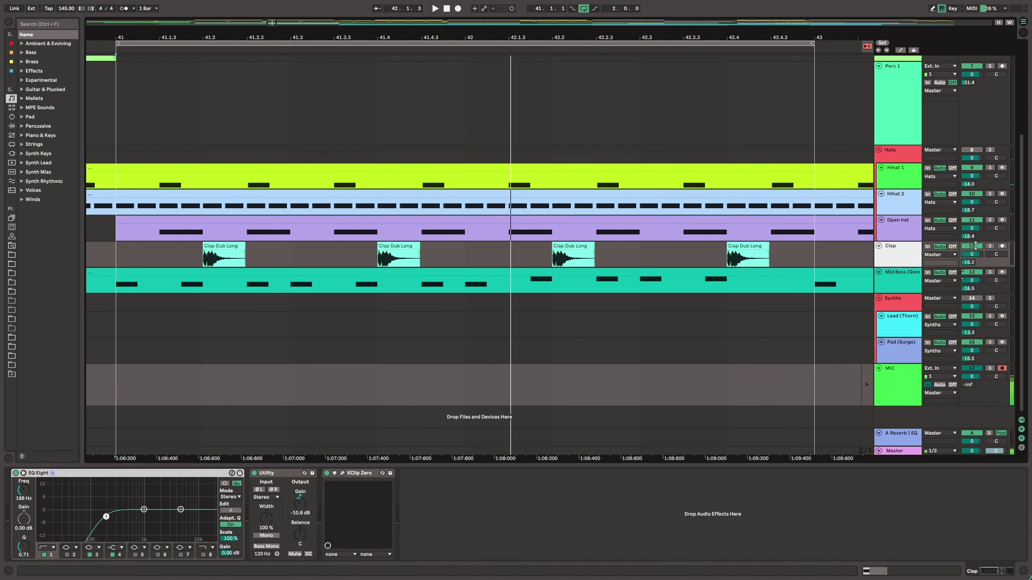
- Reactivate the Hats group and play bars 41 to 43 with the hats and clap together
scroll(975, 245, up, 2)
click(973, 180)
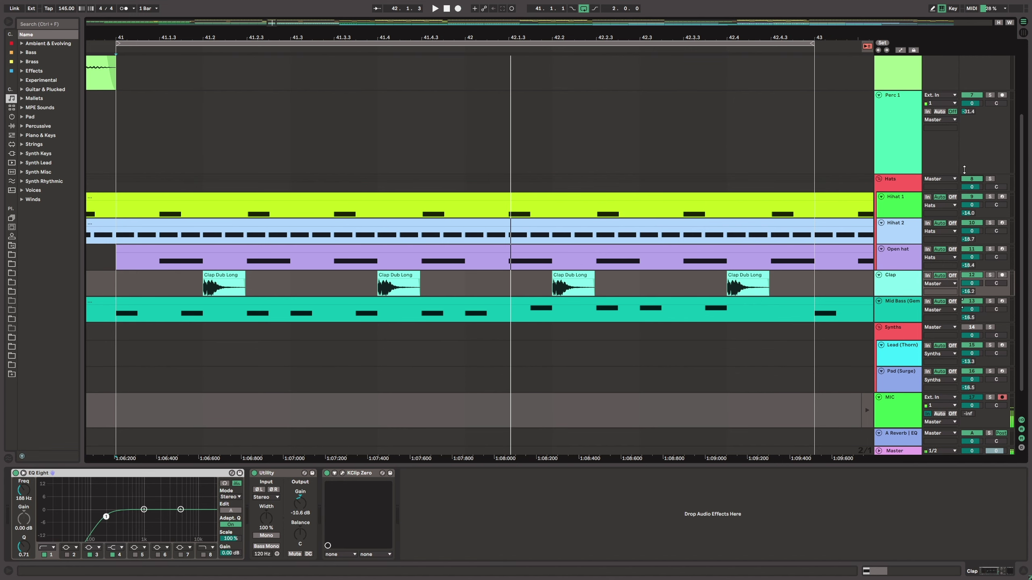
scroll(964, 169, up, 7)
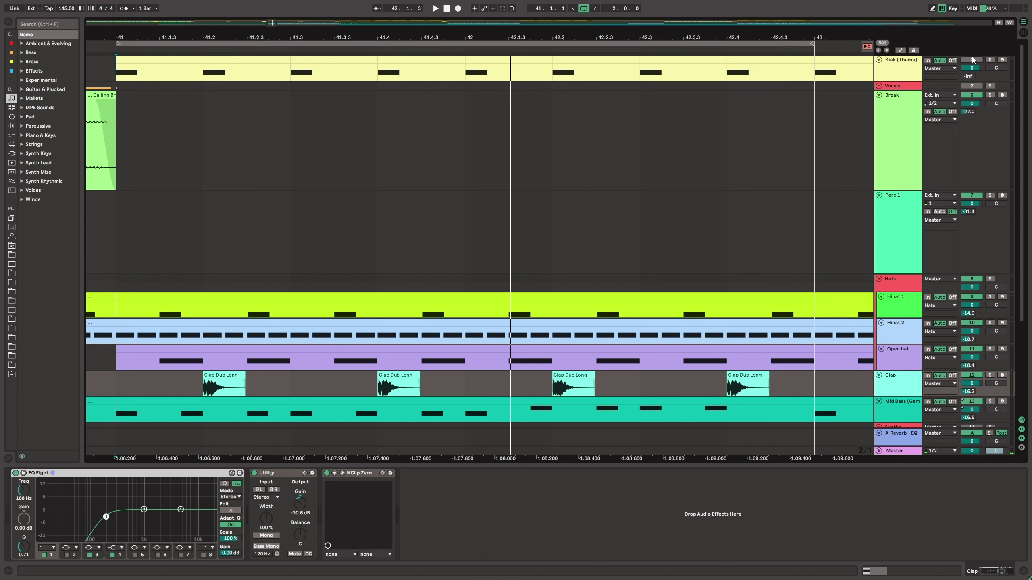
key(space)
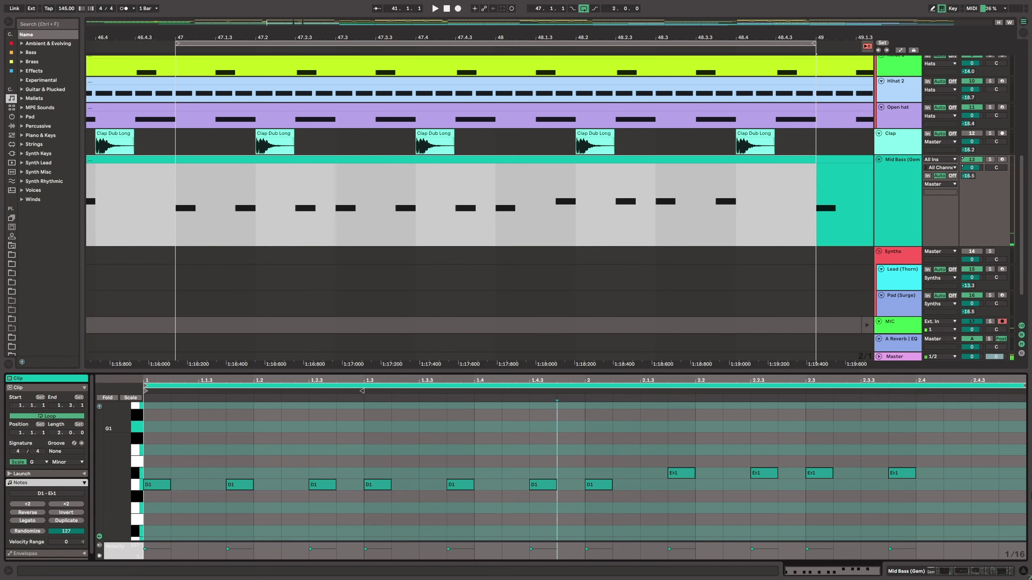
- Play the Mid Bass (Gem) clip while viewing its MIDI notes, and switch to the track's device chain
key(space)
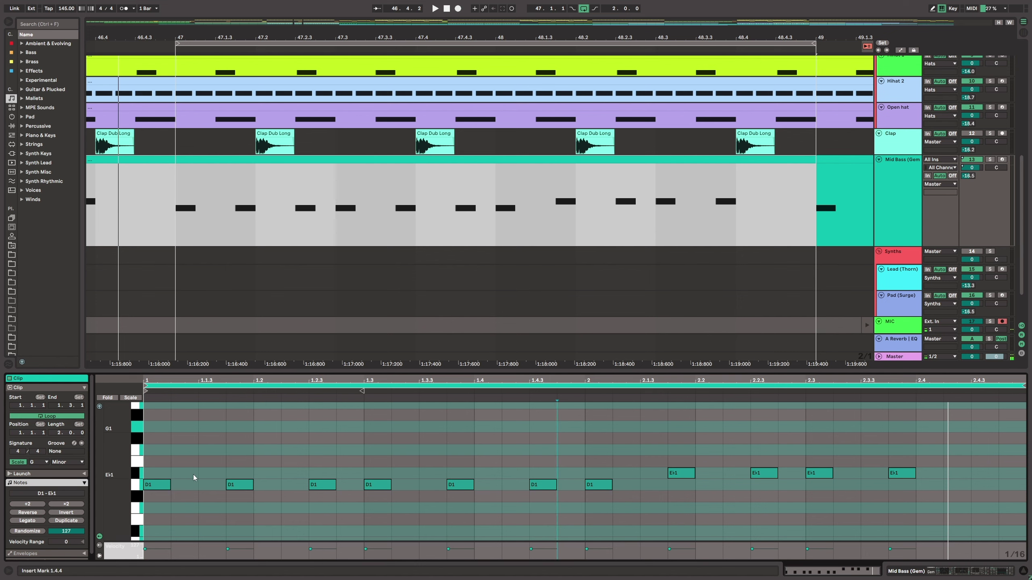
key(space)
key(shift+Tab)
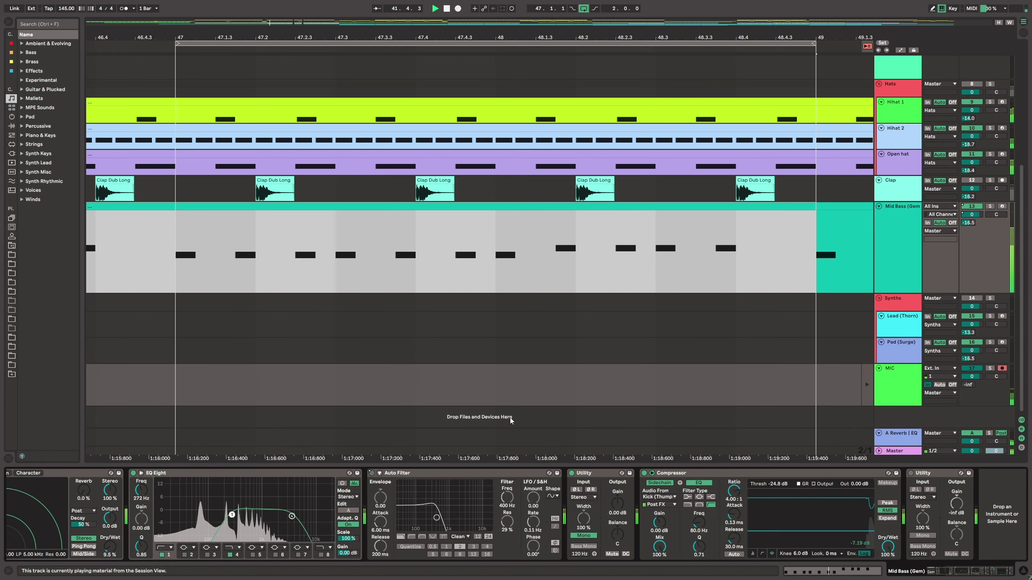
key(space)
- Show the Gem synth at the start of the Mid Bass device chain and play the bass
drag(955, 573, 910, 579)
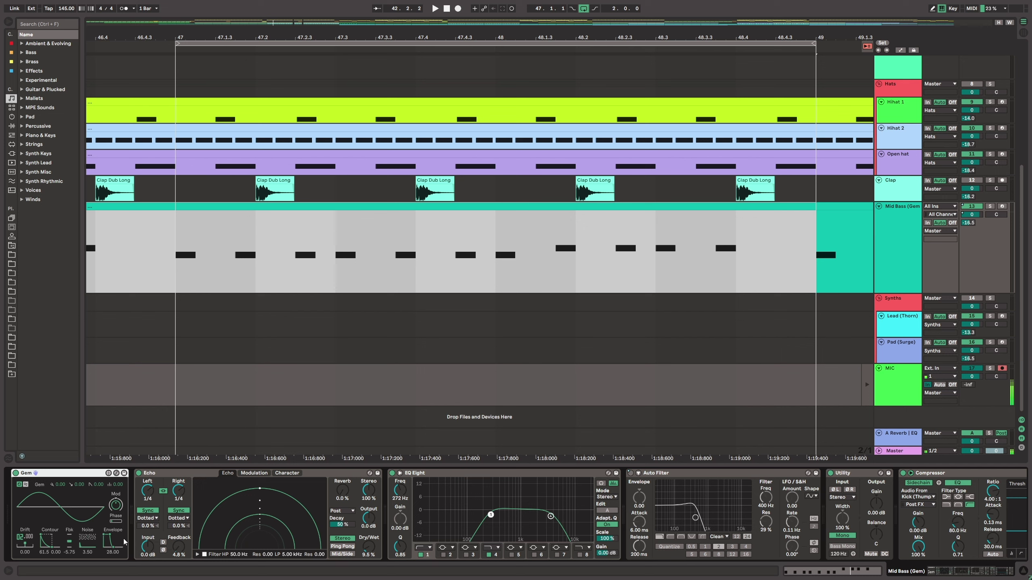
key(space)
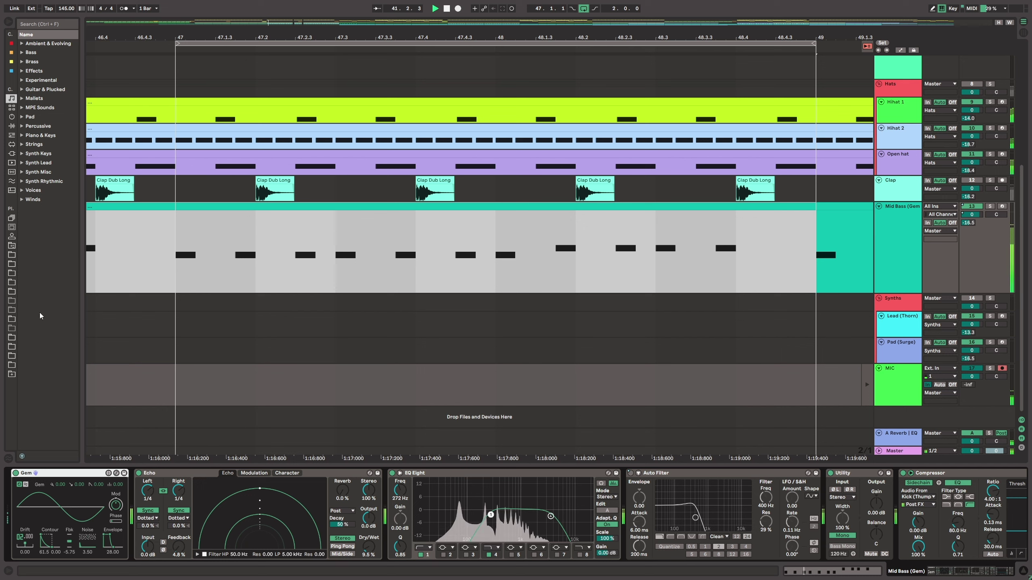
click(175, 47)
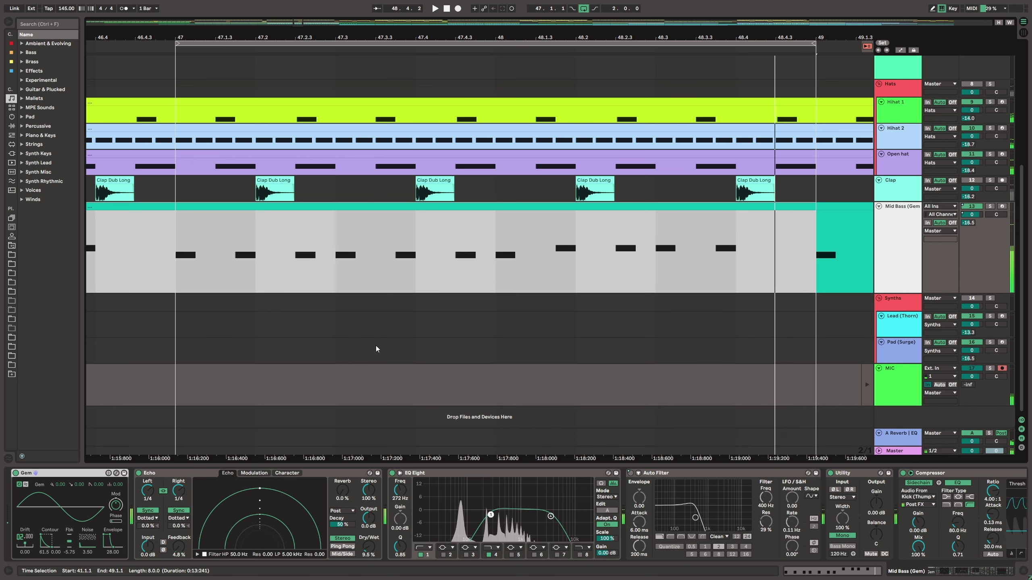
- Bypass Echo and EQ Eight on the Mid Bass (Gem) track and play bars 47 to 49 without them
click(139, 473)
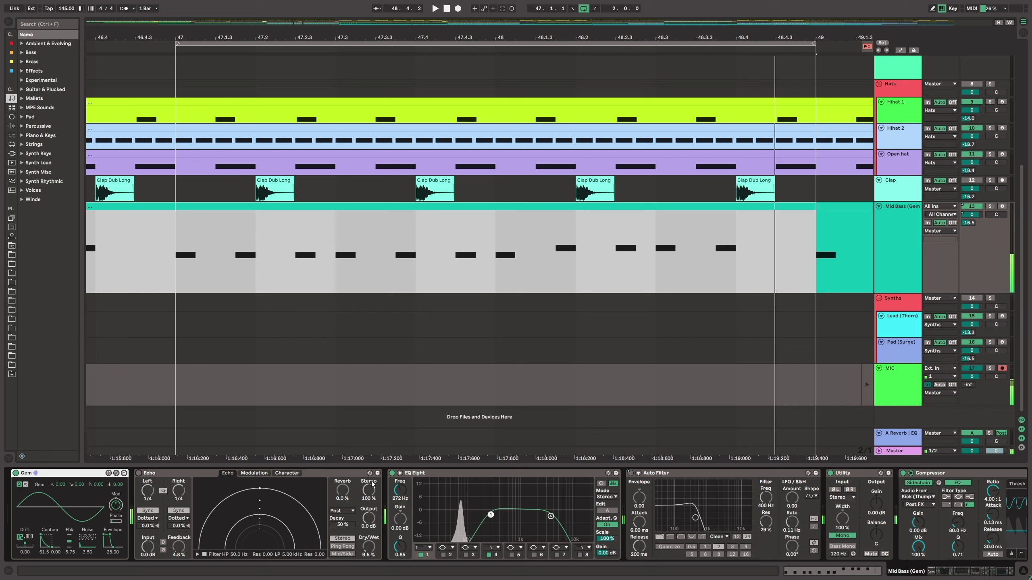
click(393, 473)
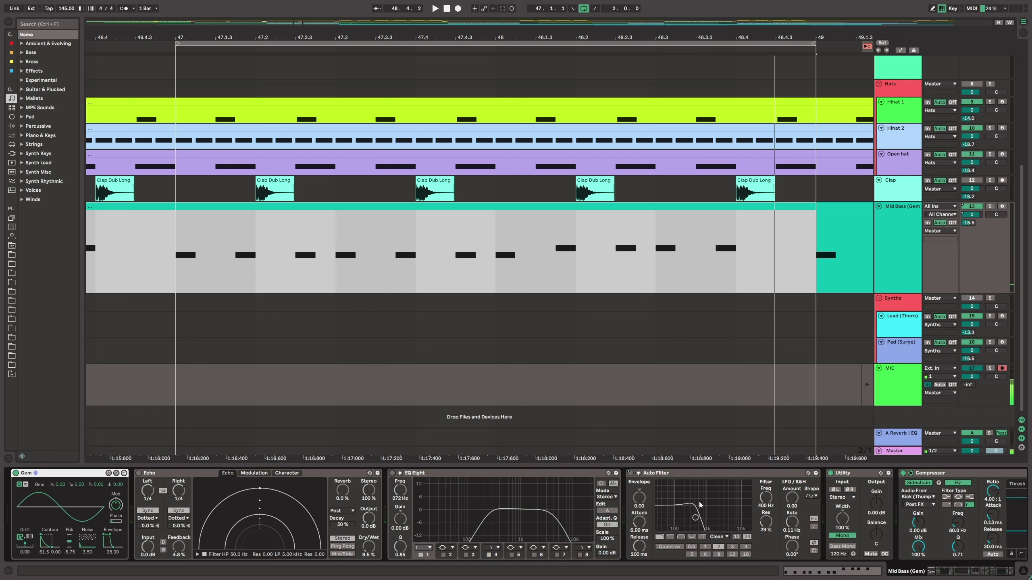
click(173, 46)
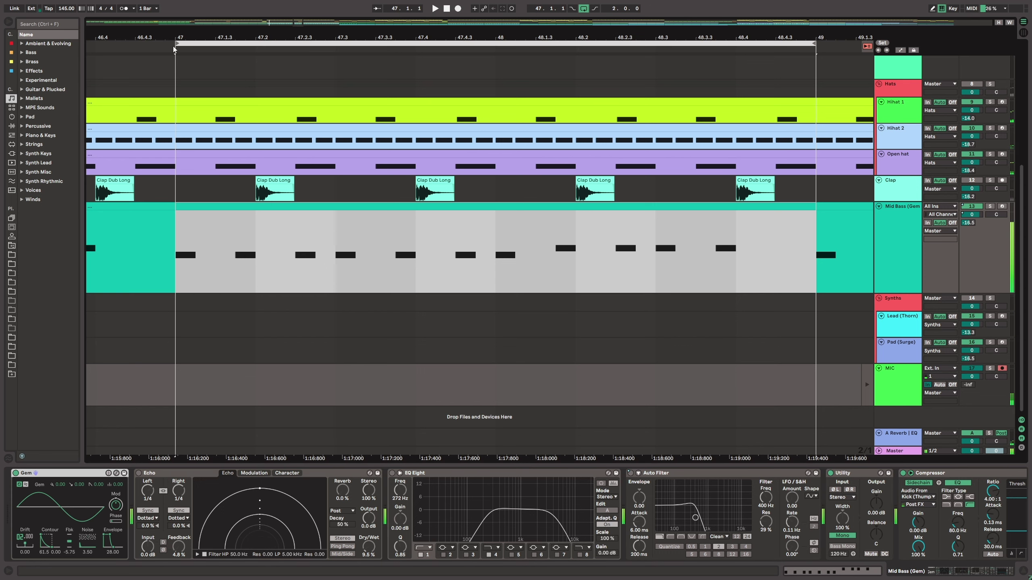
key(space)
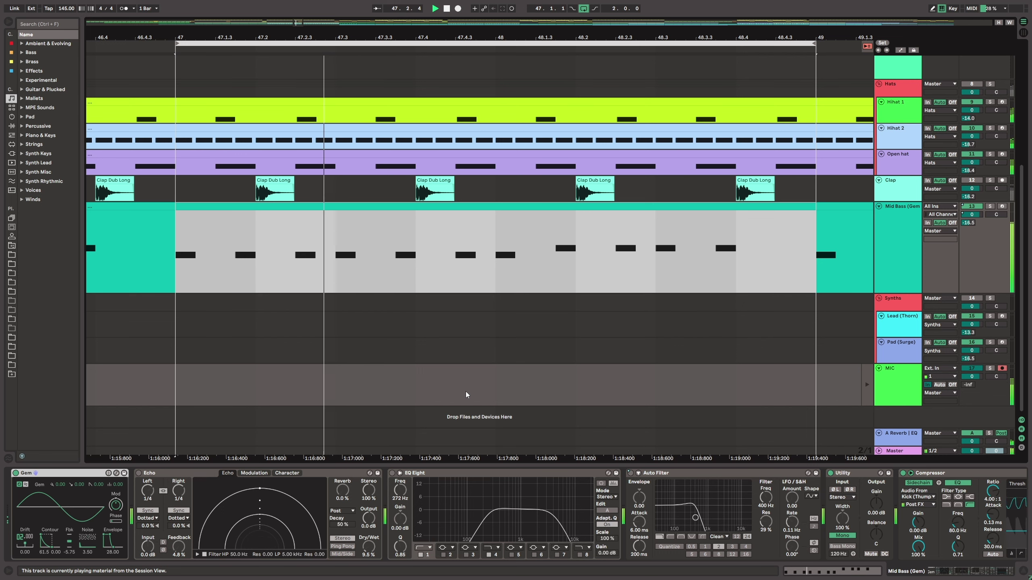
key(space)
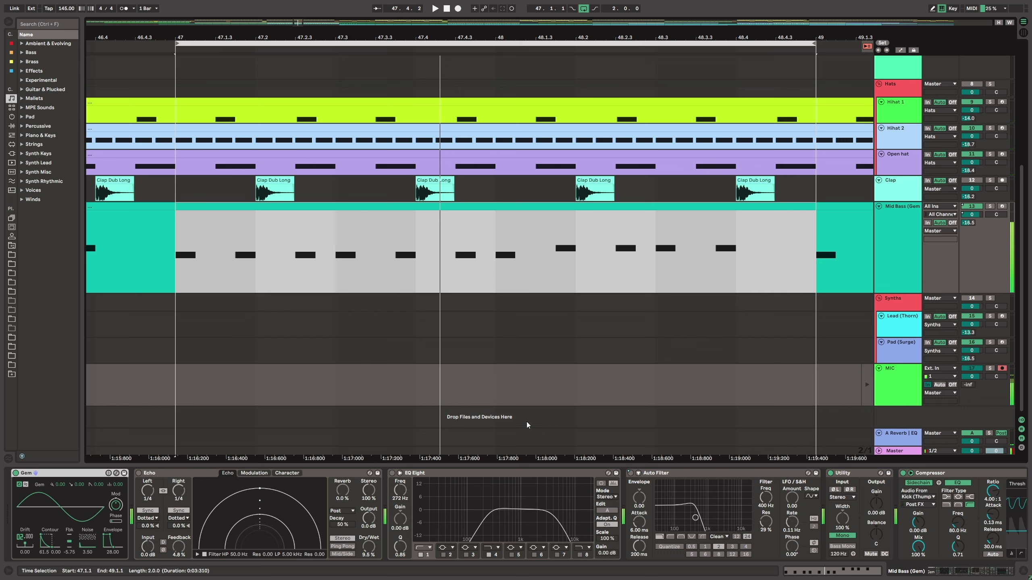
- Re-enable EQ Eight and Echo on the Mid Bass (Gem) track and replay the bass loop
click(393, 473)
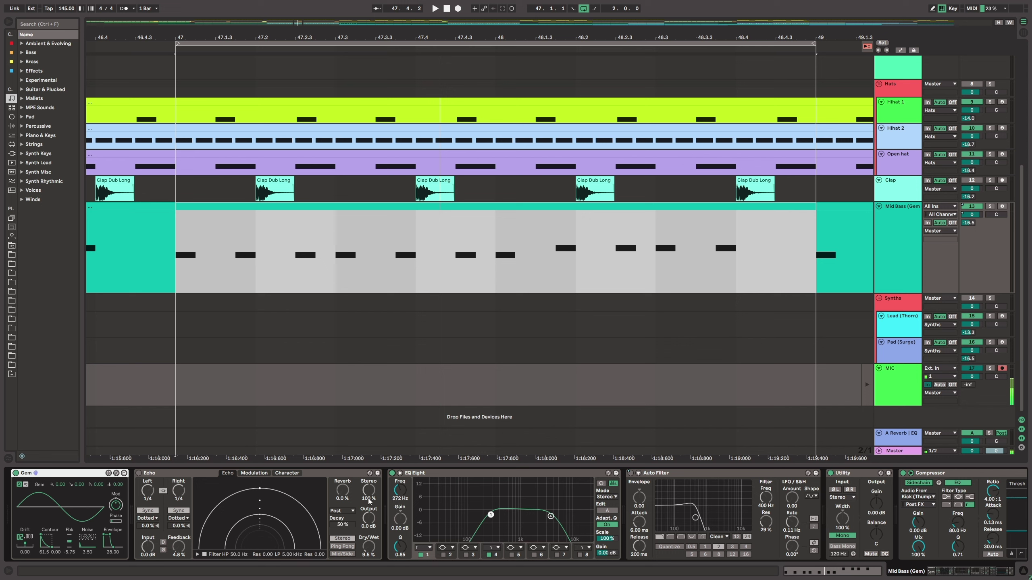
click(139, 473)
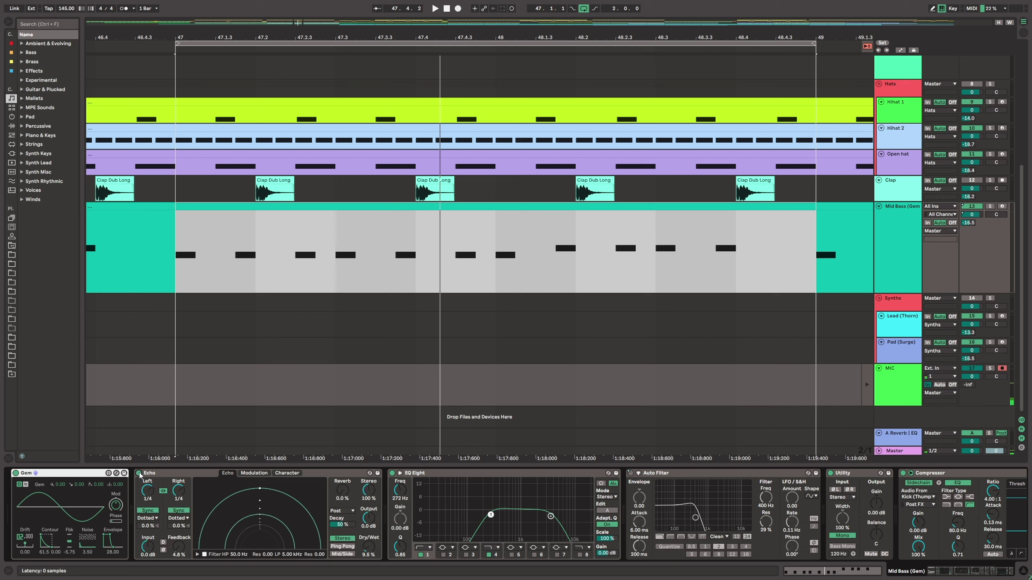
key(space)
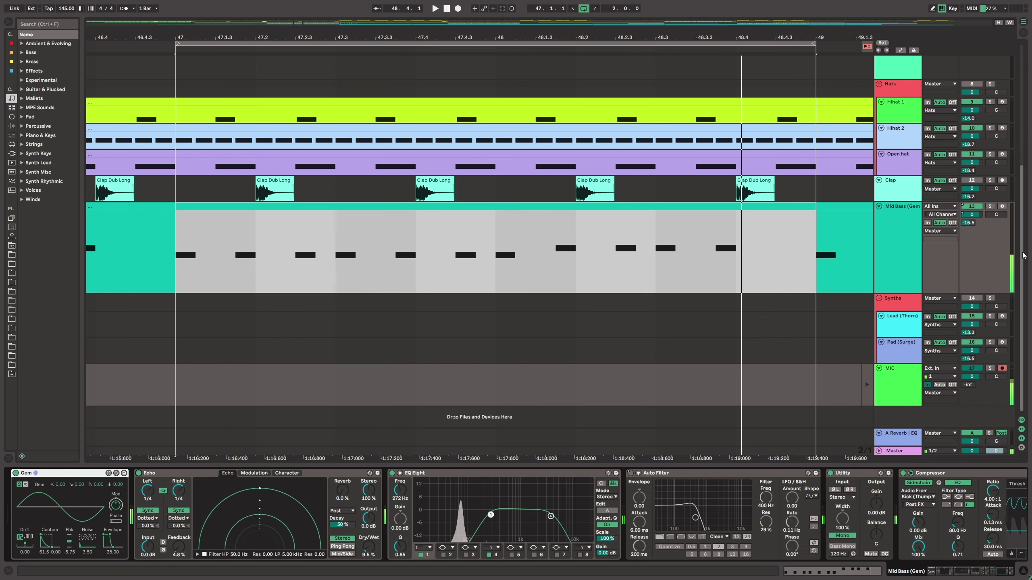
- Reactivate the Kick (Thump) track, Clap track and Hats group one by one while looping the Mid Bass over bars 47 to 49
scroll(973, 221, up, 5)
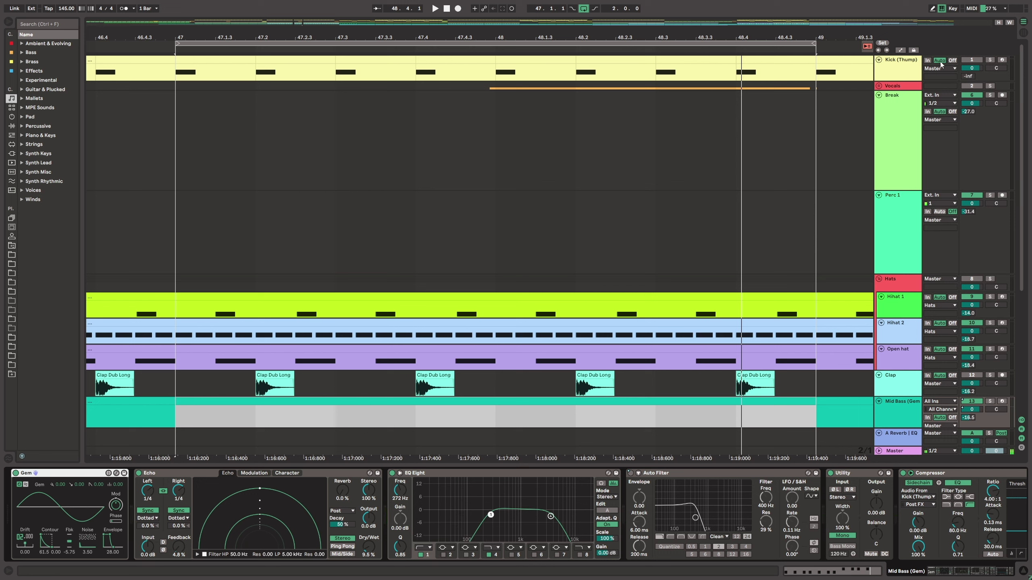
click(973, 60)
key(space)
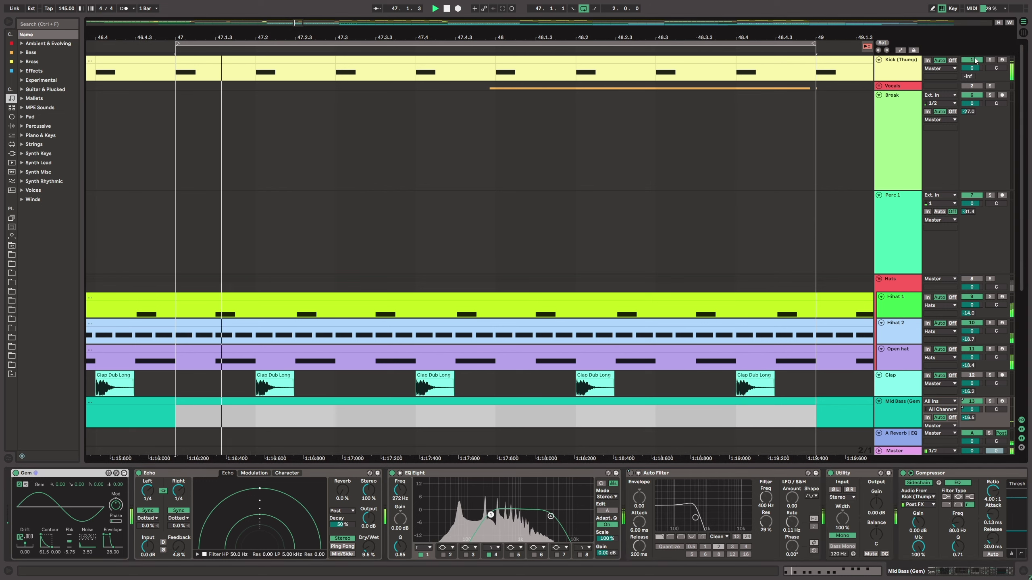
scroll(833, 151, down, 5)
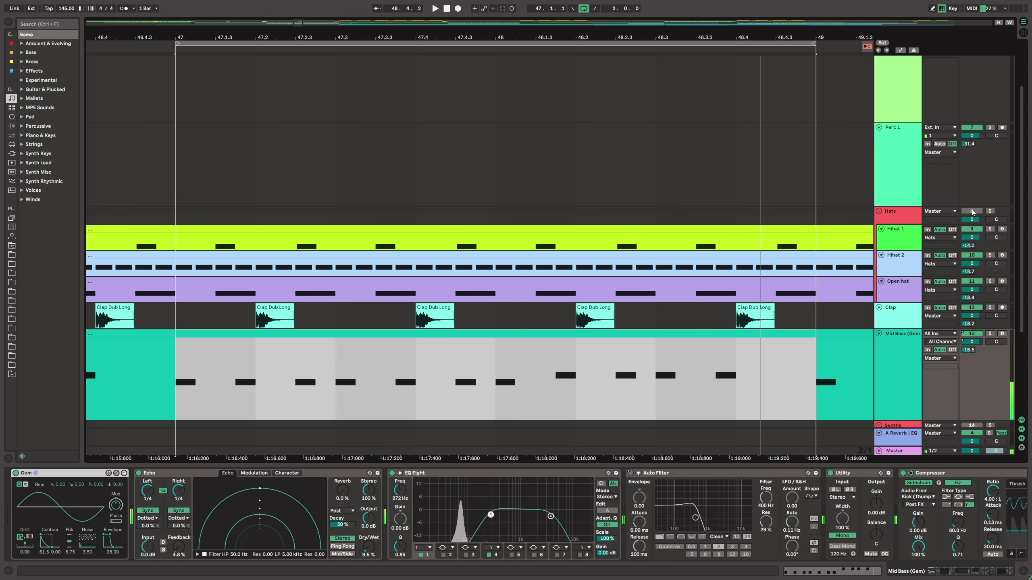
scroll(994, 179, up, 3)
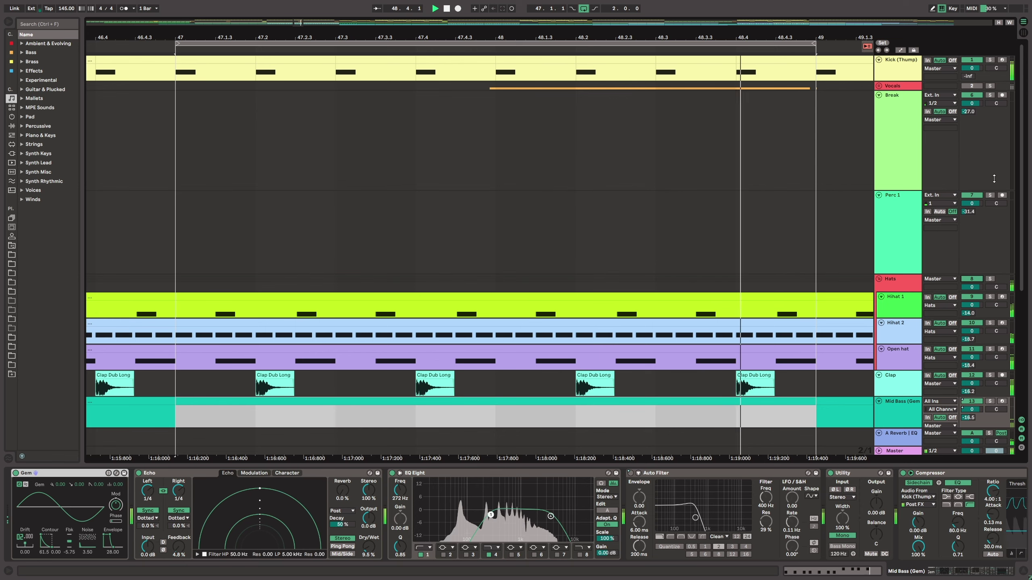
scroll(665, 199, down, 4)
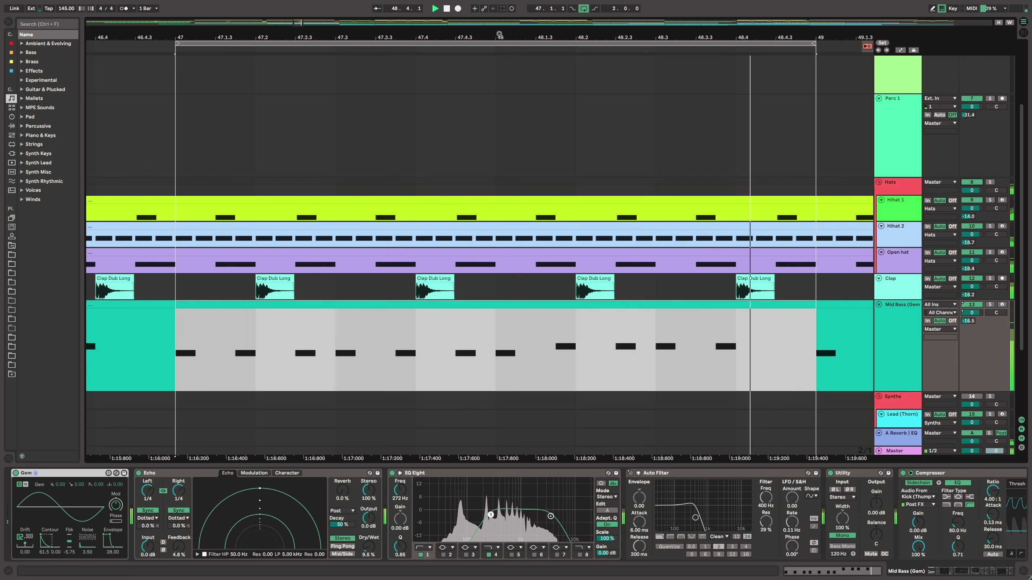
- Loop bars 17 to 19, where the Mid Bass (Gem) part enters, and play that section
drag(558, 37, 229, 178)
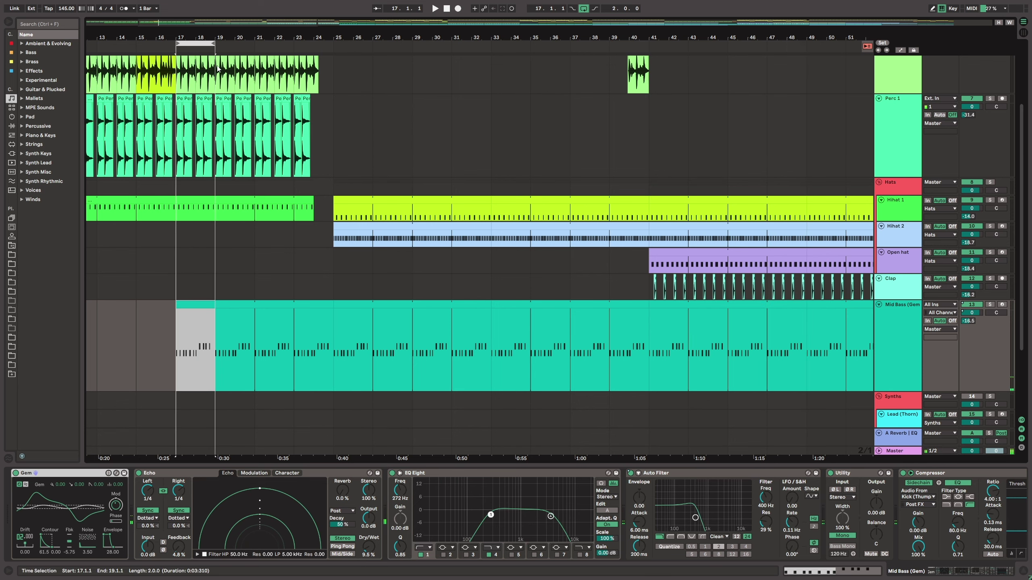
drag(194, 37, 354, 115)
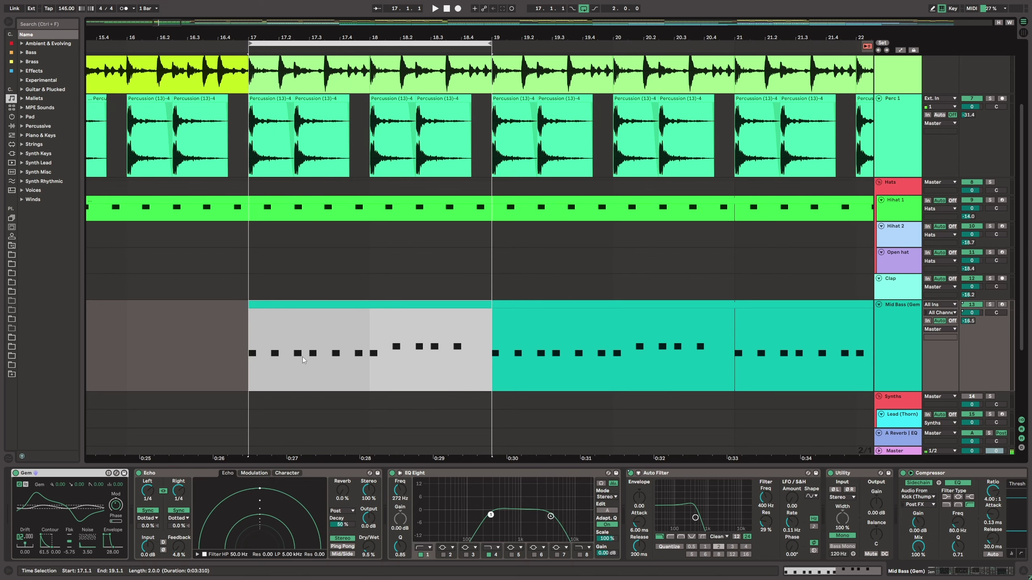
key(space)
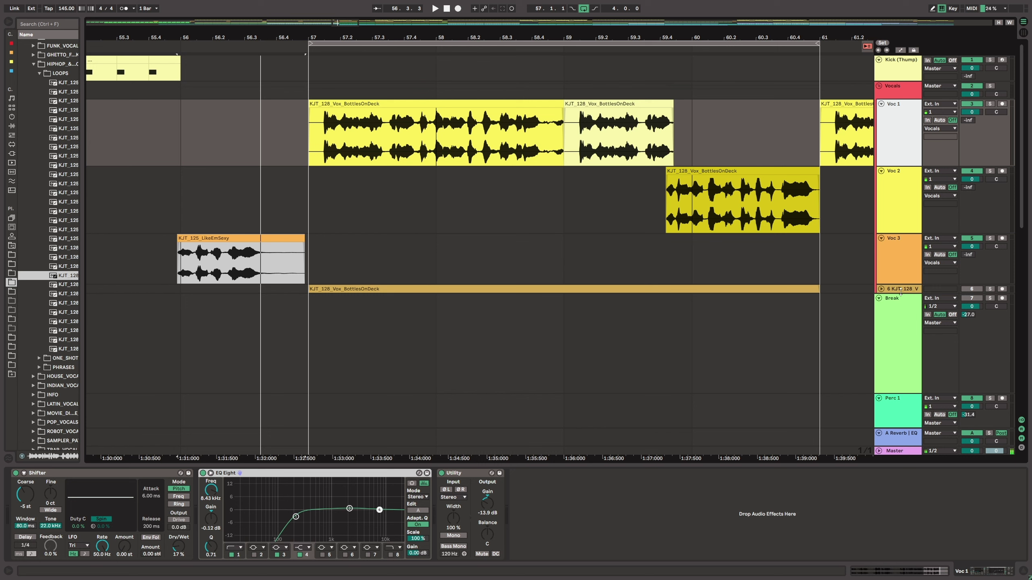
- Enlarge the KJT_128_Vox_BottlesOnDeck track in the Vocals group to show its full waveform
drag(900, 291, 907, 361)
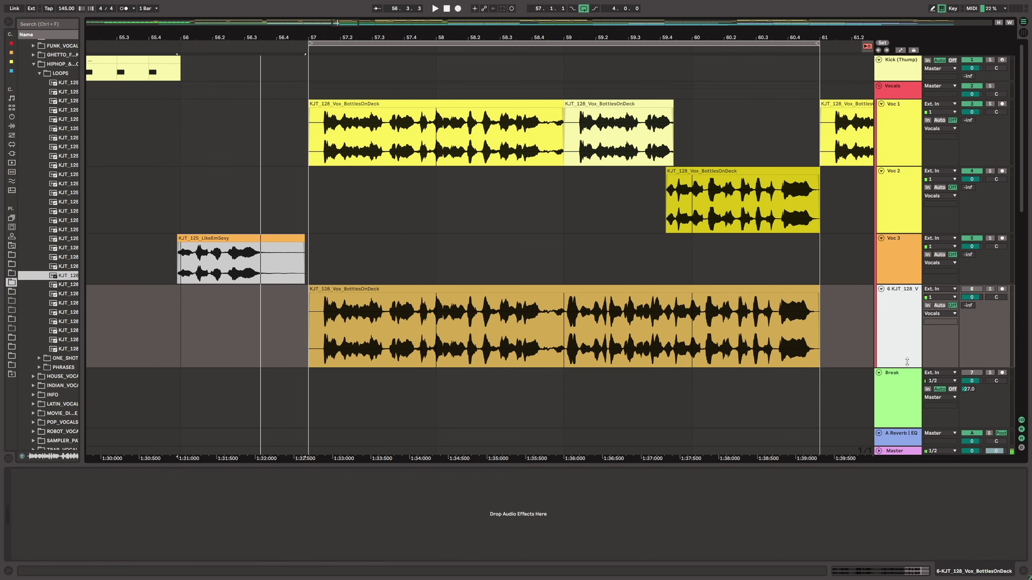
- Activate the unedited KJT_128_Vox_BottlesOnDeck track in place of the Voc tracks and play the original vocal over bars 57 to 61
click(972, 289)
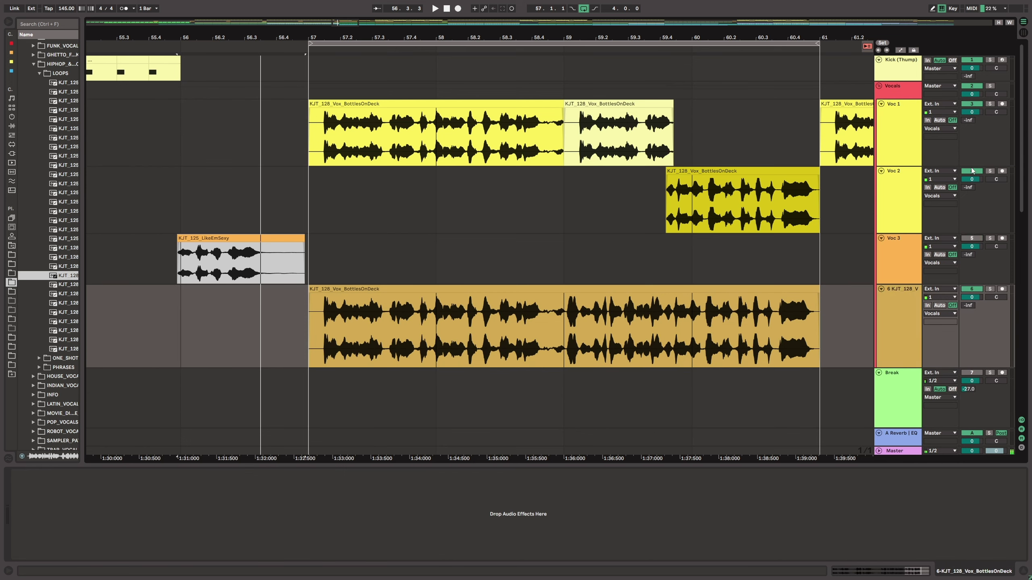
key(space)
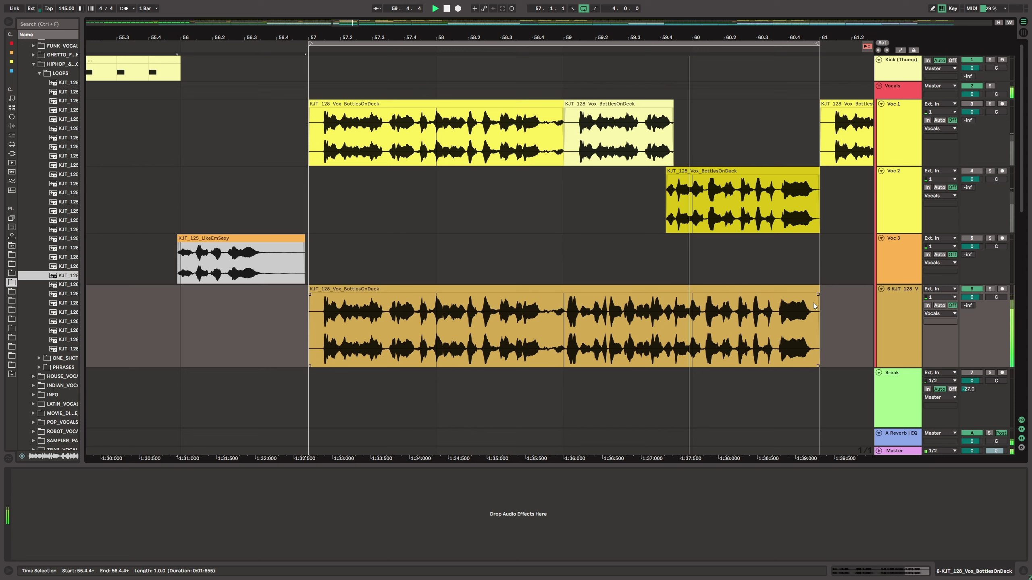
key(space)
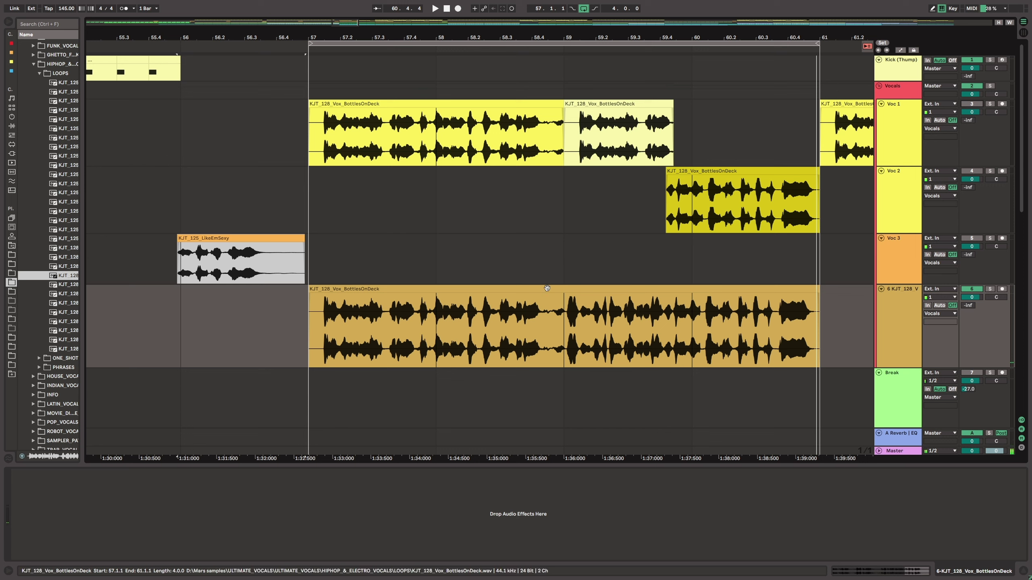
- Deactivate the unedited vocal track, reactivate the Voc tracks and play the edited vocals over the same bars
click(501, 288)
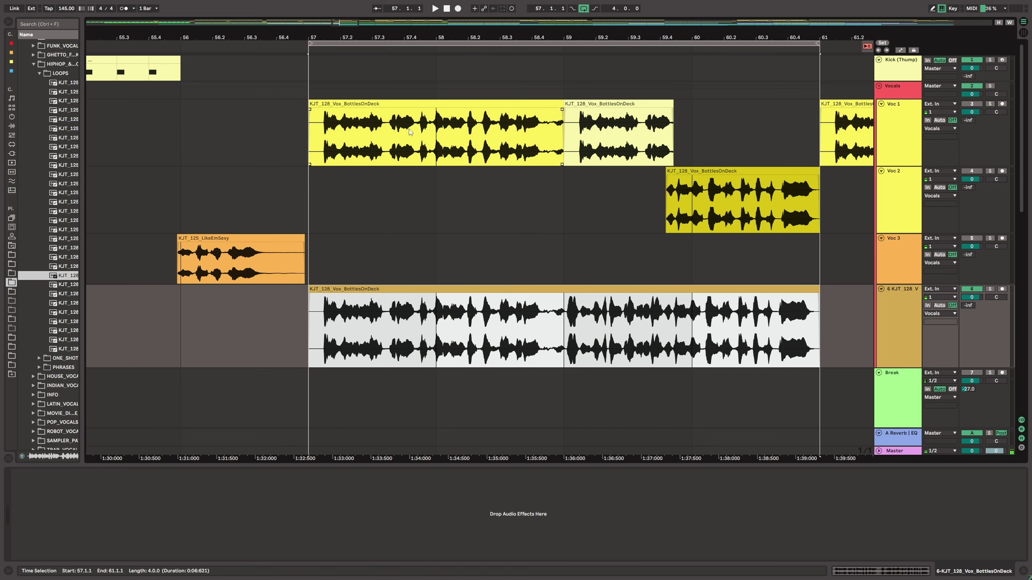
click(973, 290)
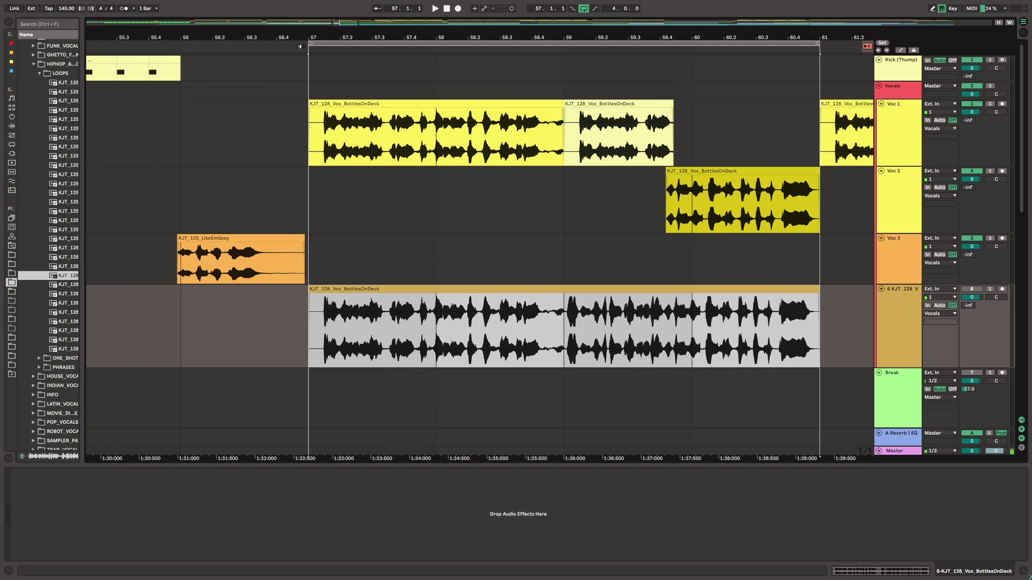
key(space)
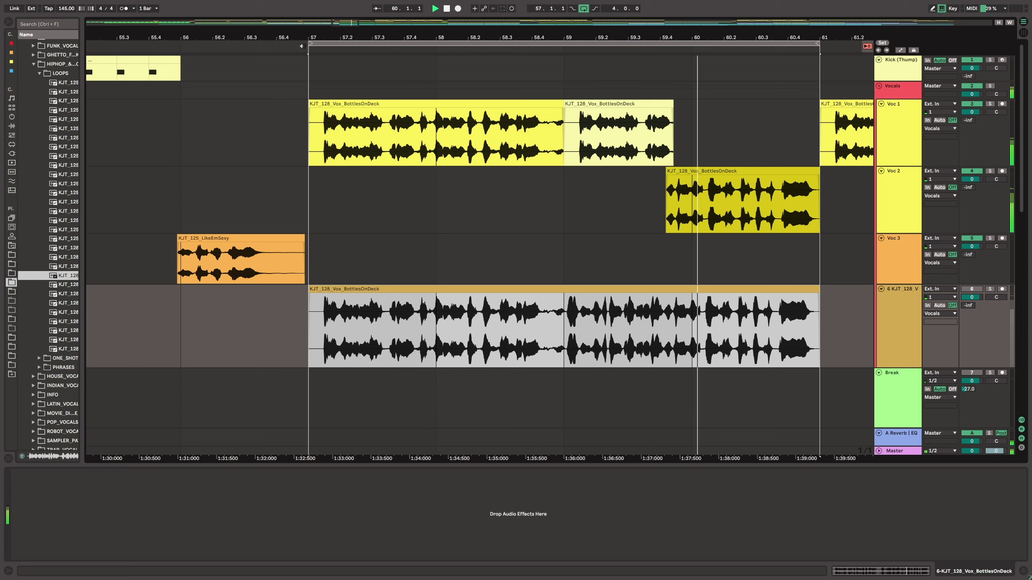
key(space)
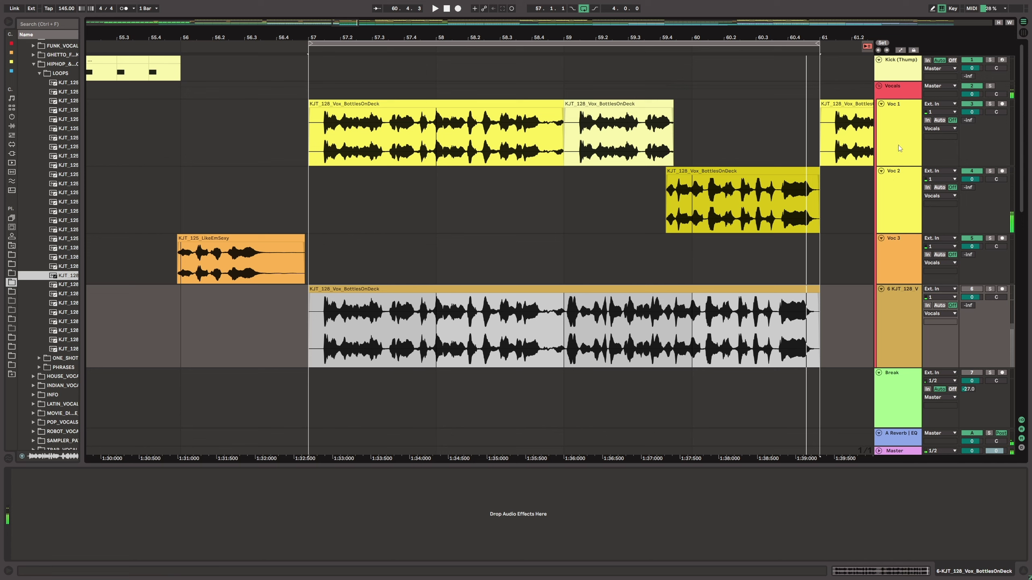
- Show the Voc 1 effect chain and bypass and re-enable its Shifter while the vocal loop plays
click(888, 135)
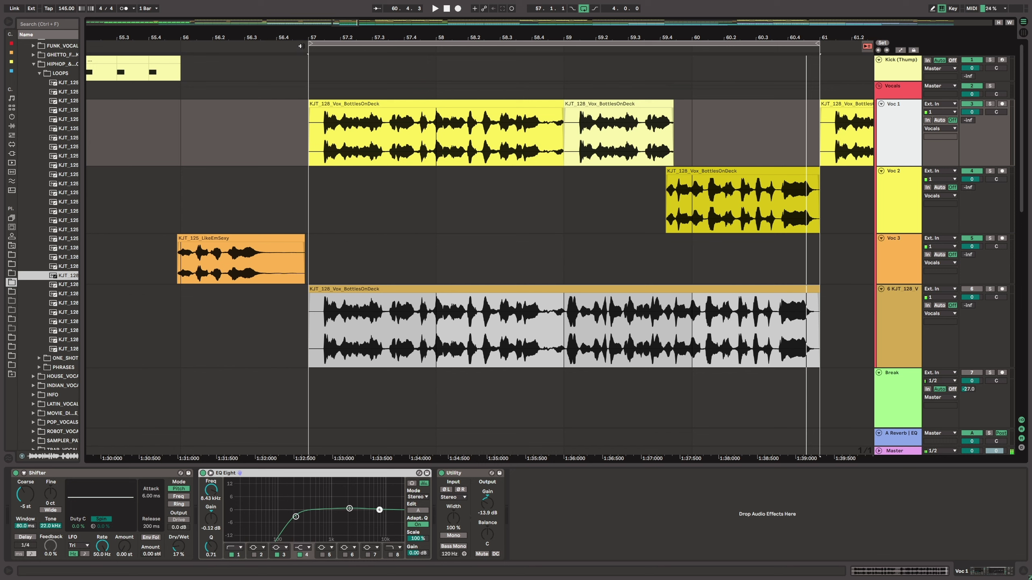
click(303, 50)
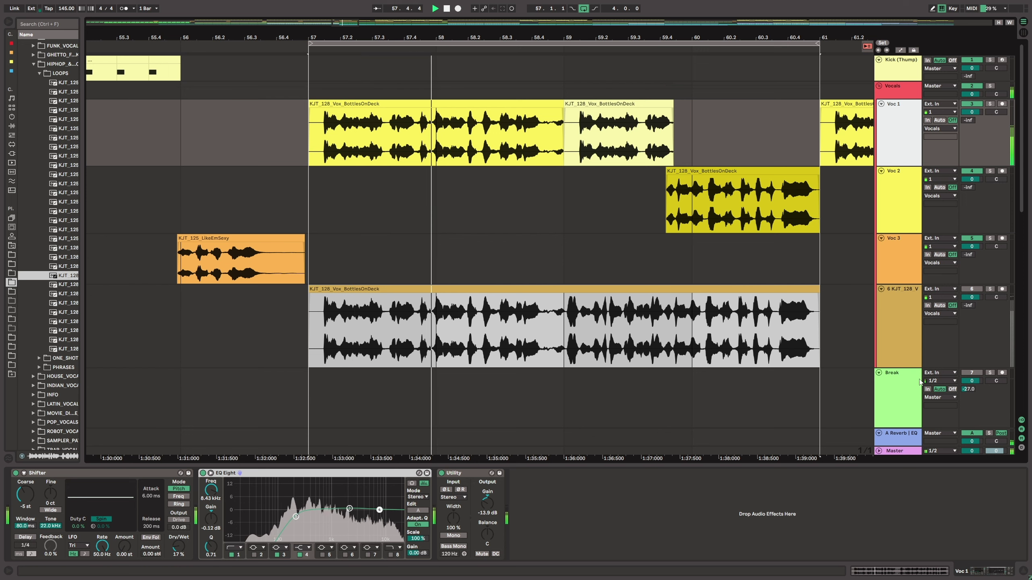
click(17, 477)
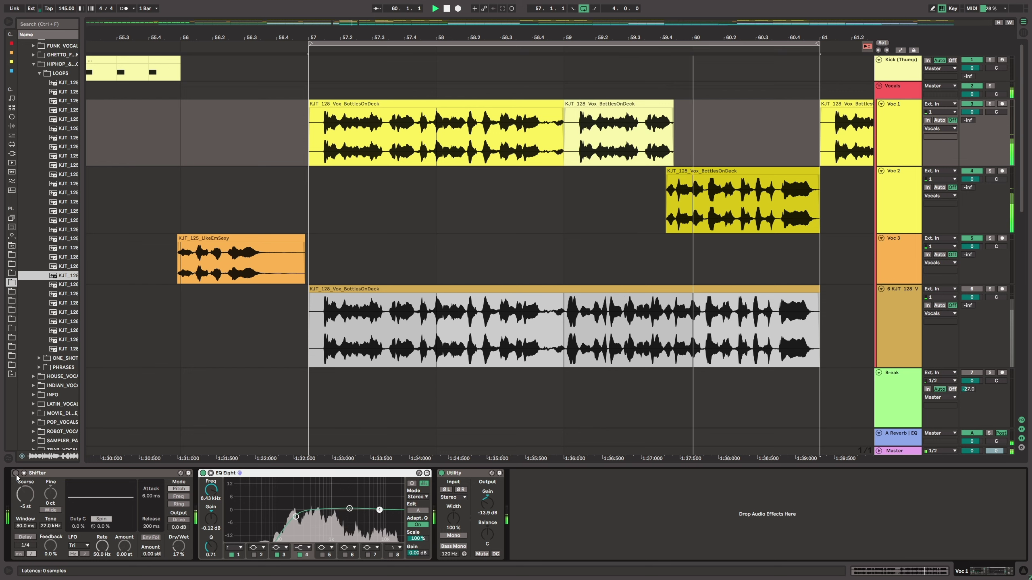
click(16, 474)
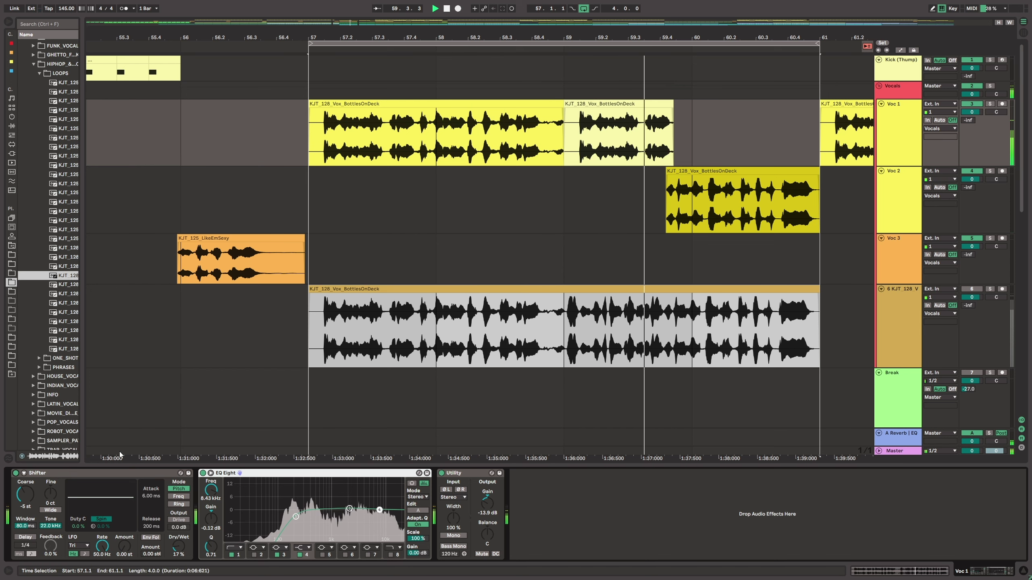
- Show the Voc 3 effect chain and play the vocals from around bar 55
click(907, 263)
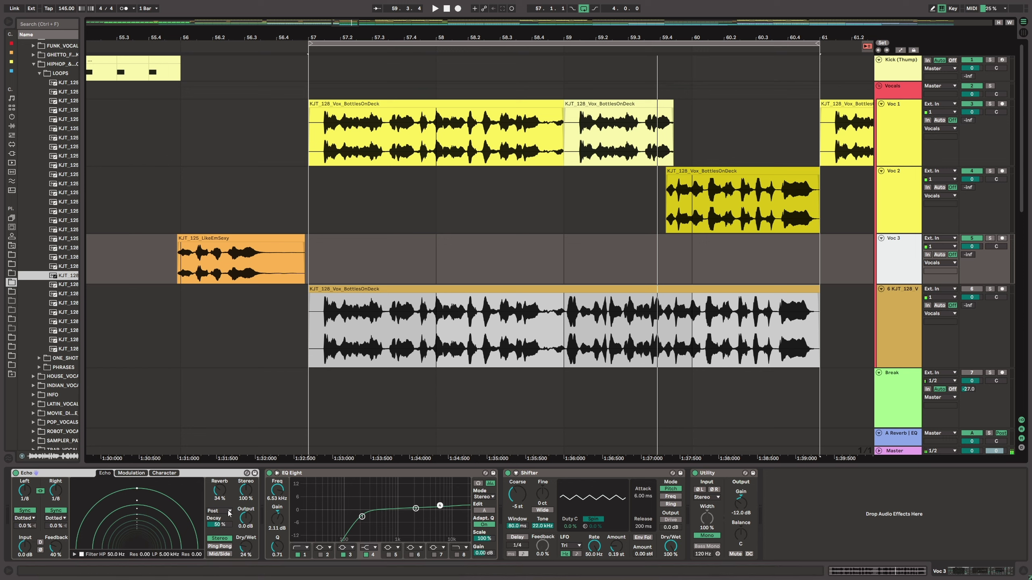
click(108, 45)
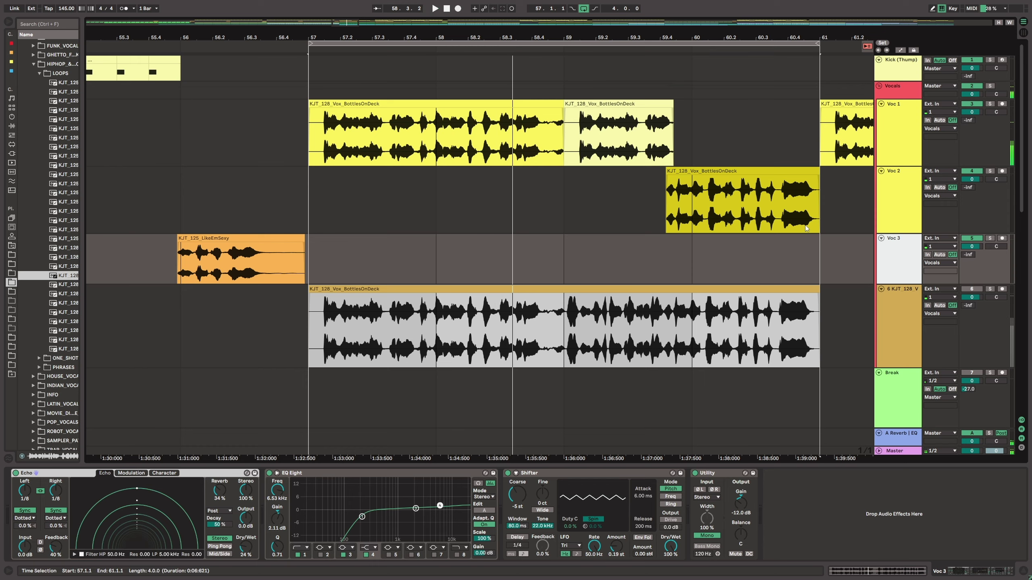
- Move the loop to bars 61 to 65 and play the repeated Voc 1 and Voc 2 phrases
drag(563, 36, 358, 50)
key(space)
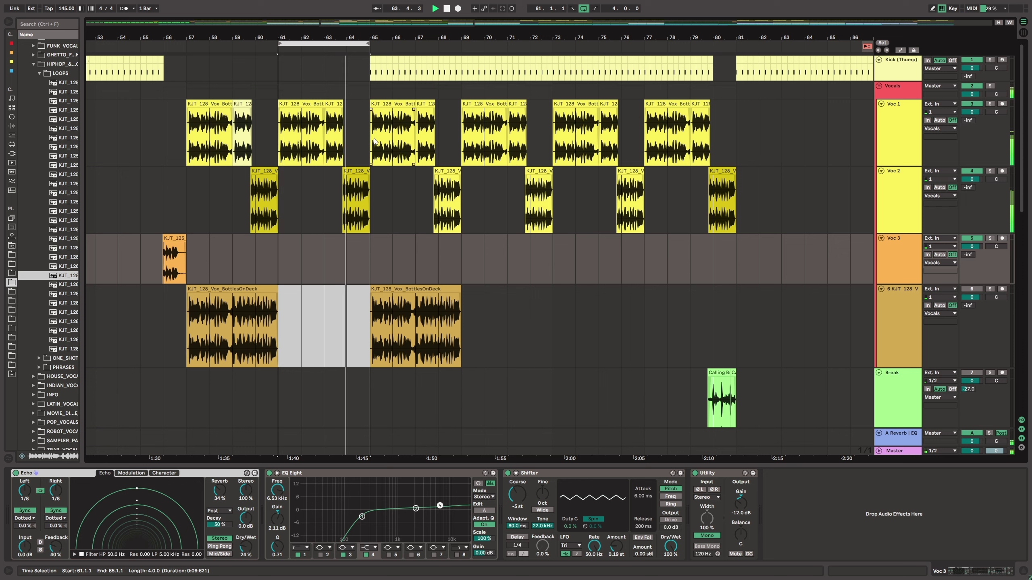
key(space)
click(354, 198)
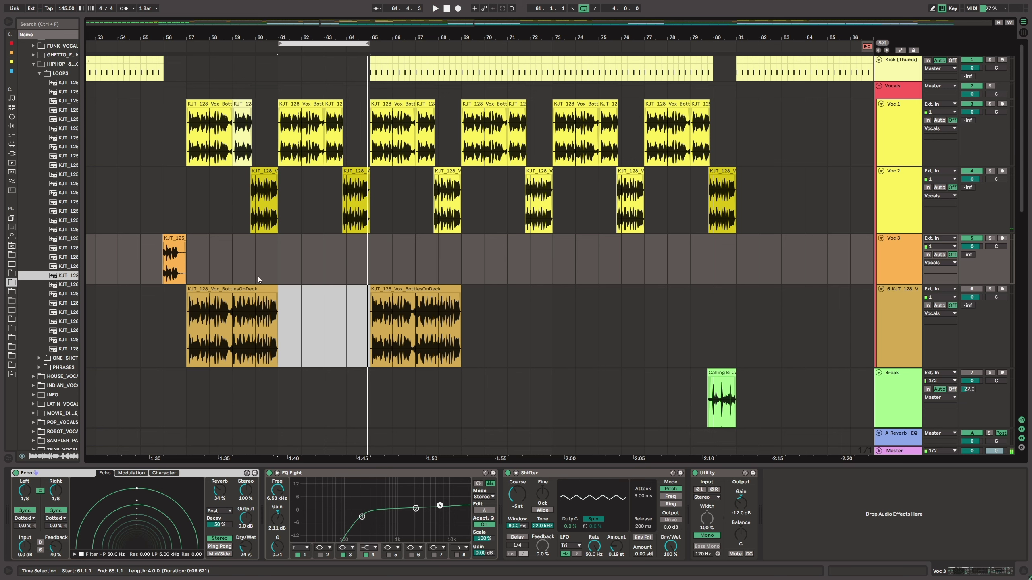
- Delete both unedited KJT_128_Vox_BottlesOnDeck clips, at bars 57 and 65, from the track below Voc 3
click(224, 288)
key(Delete)
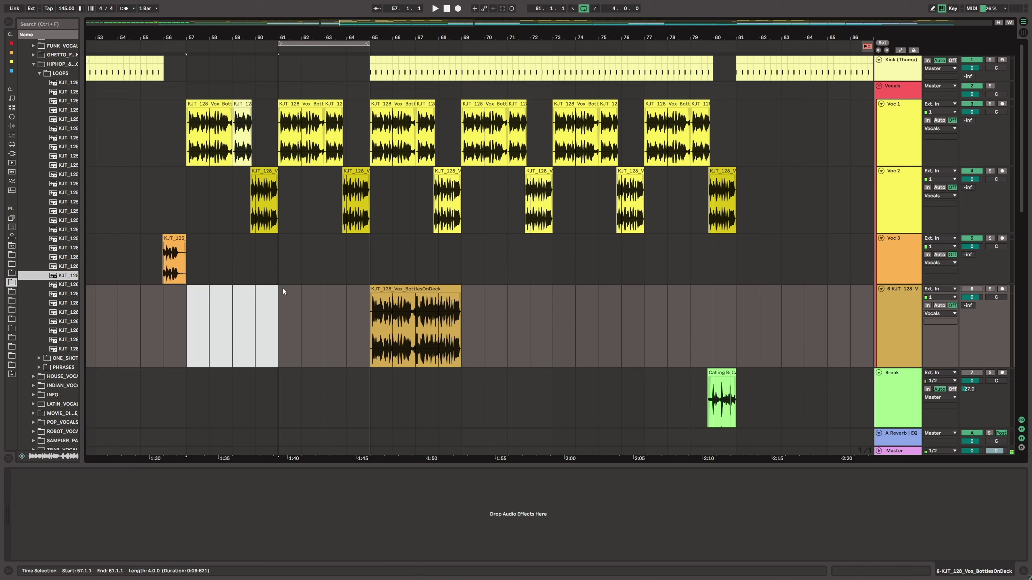
click(418, 288)
key(Delete)
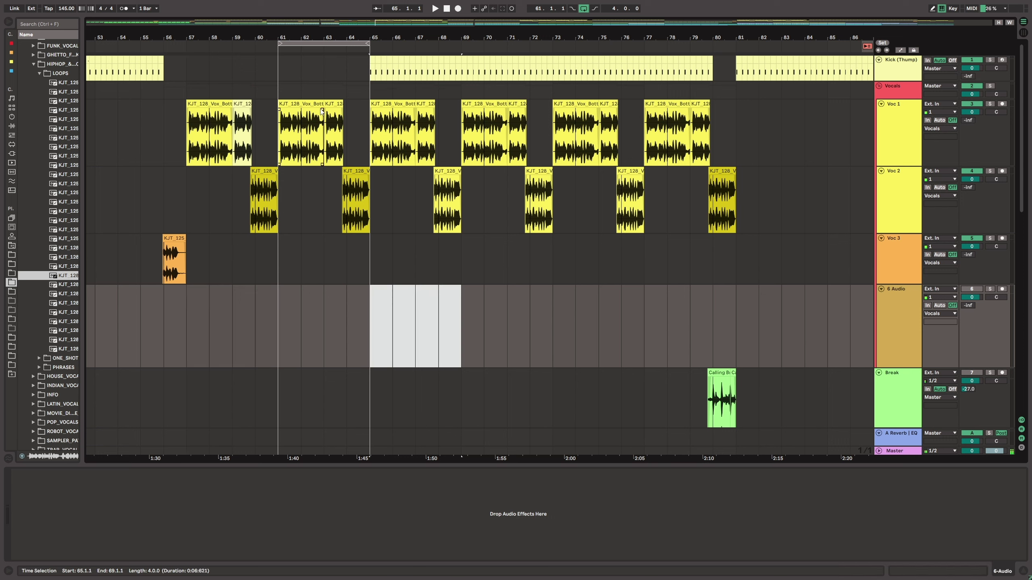
- Extend the loop to eight bars, move it to bars 65 to 73 and start playback
drag(279, 45, 186, 45)
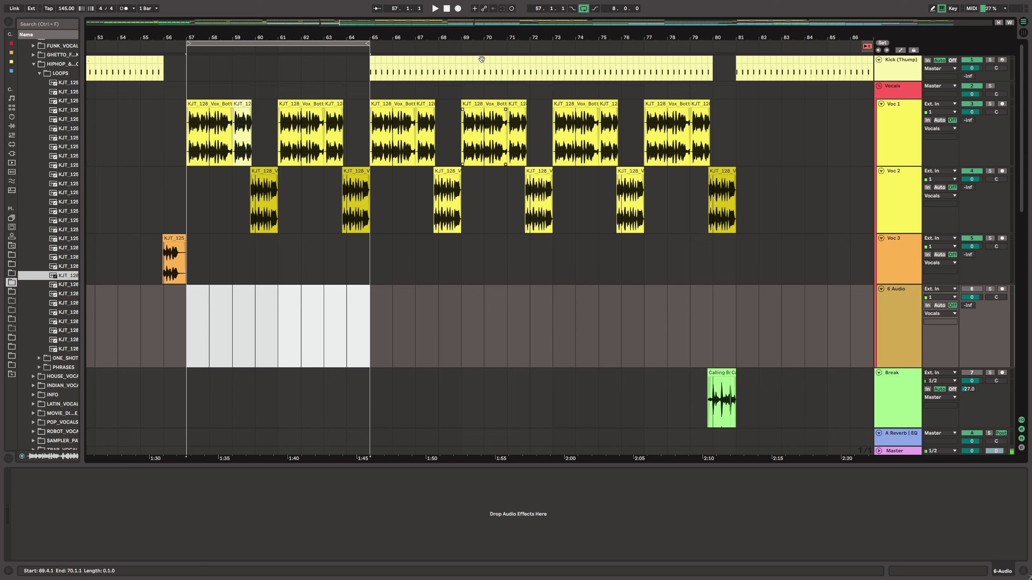
drag(313, 42, 500, 40)
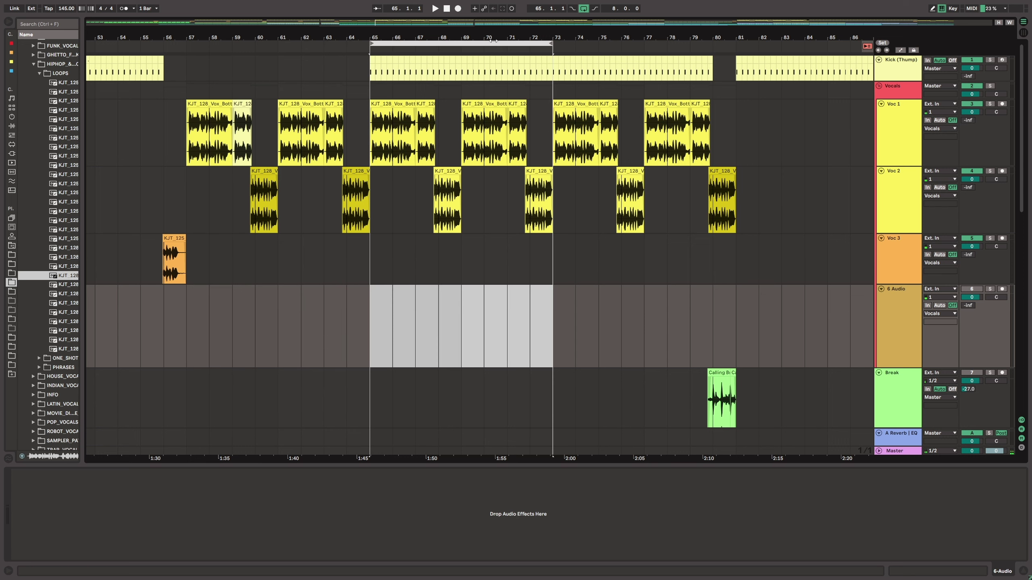
key(space)
- Reactivate the Hats group and Clap track during playback and show the Mid Bass (Gem) device chain
scroll(955, 244, down, 3)
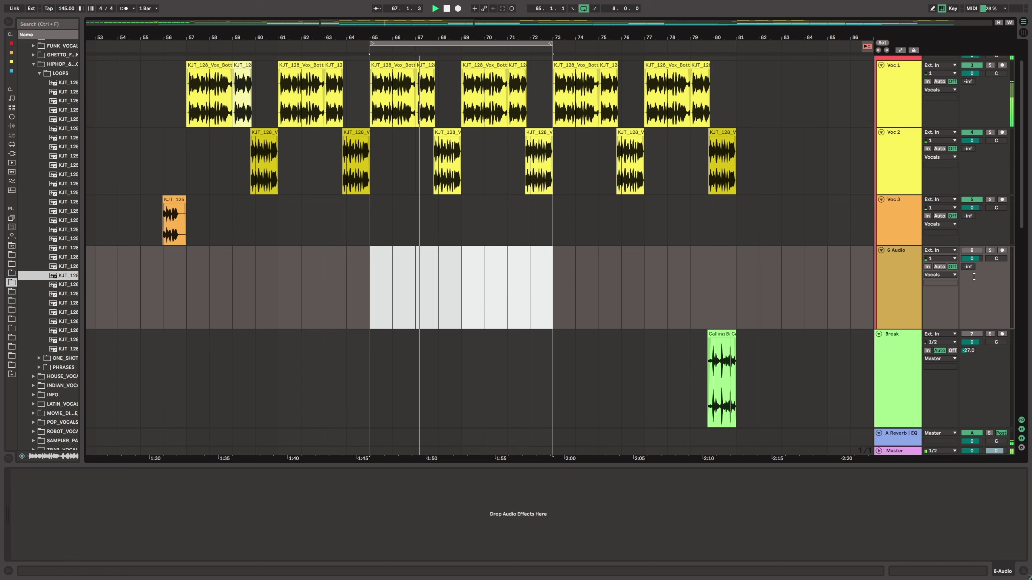
scroll(975, 284, down, 12)
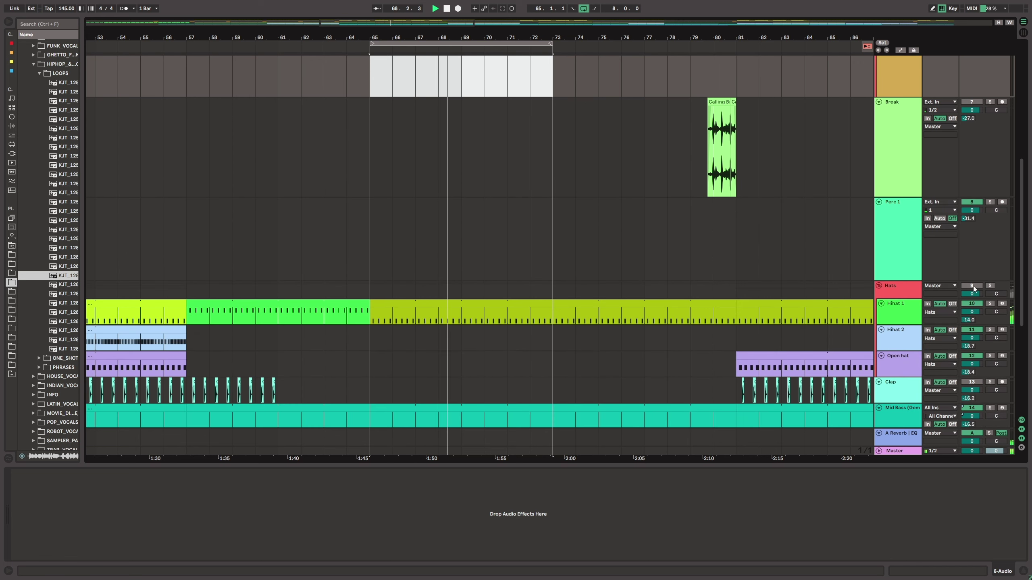
click(974, 286)
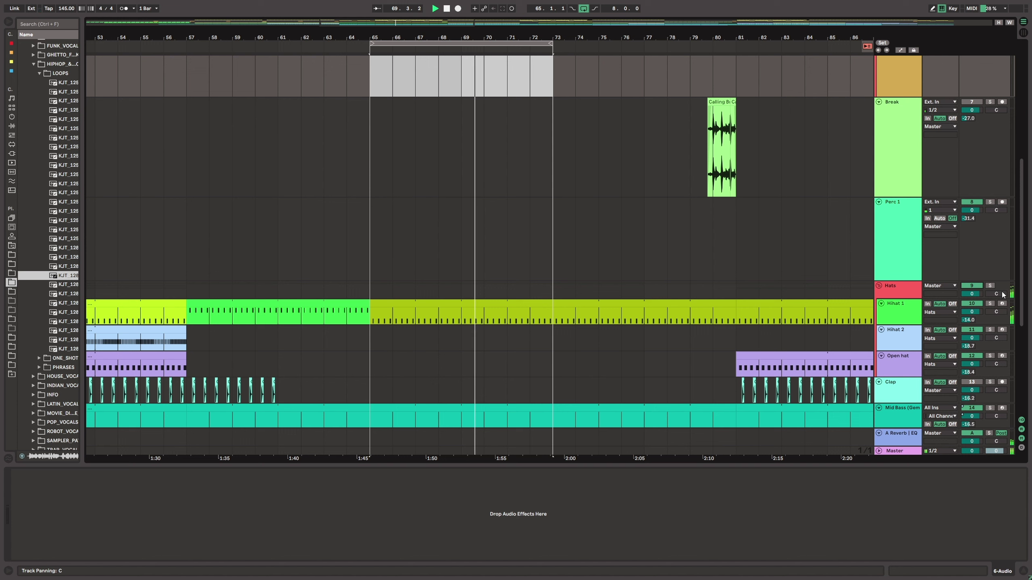
scroll(979, 372, down, 3)
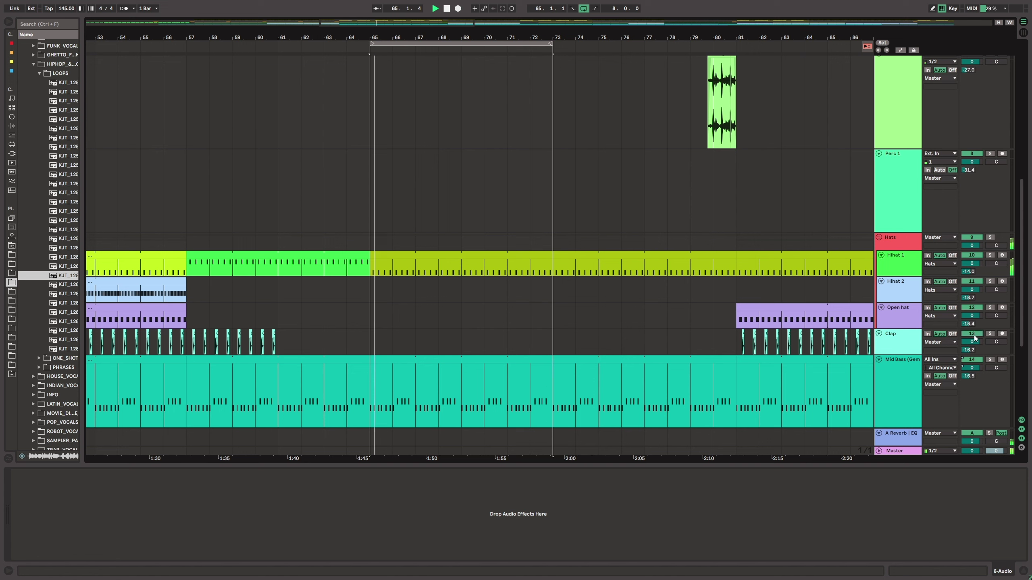
click(898, 383)
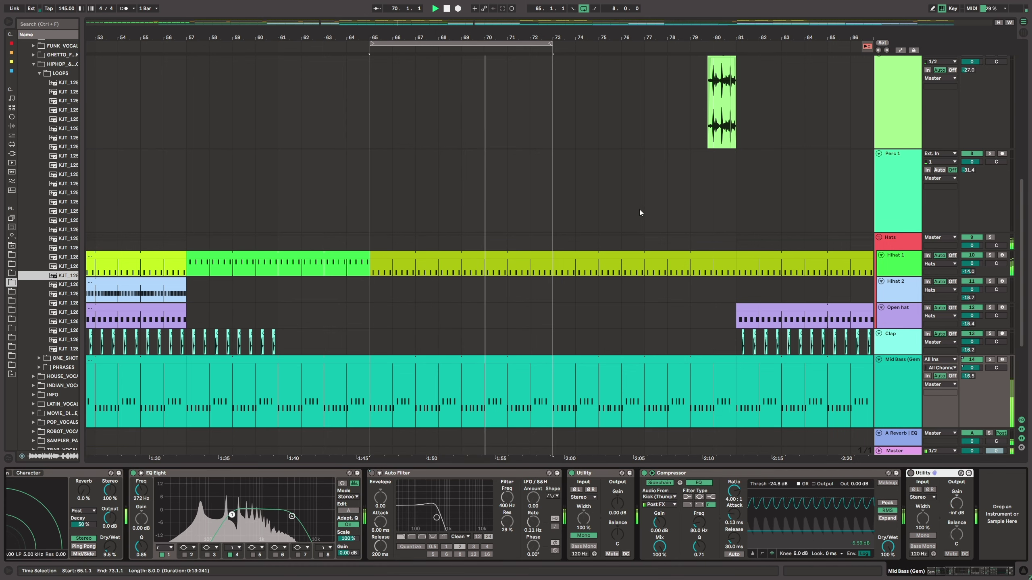
scroll(639, 210, up, 9)
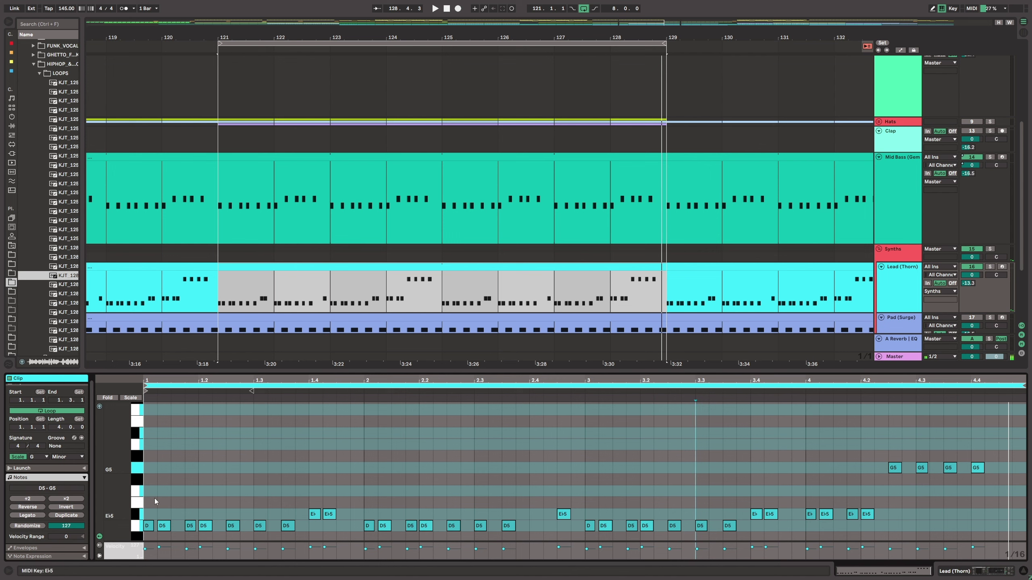
- Compare the MIDI notes of the Mid Bass (Gem) and Lead (Thorn) clips at bars 121 to 129 and audition the Mid Bass with its device chain shown
click(283, 158)
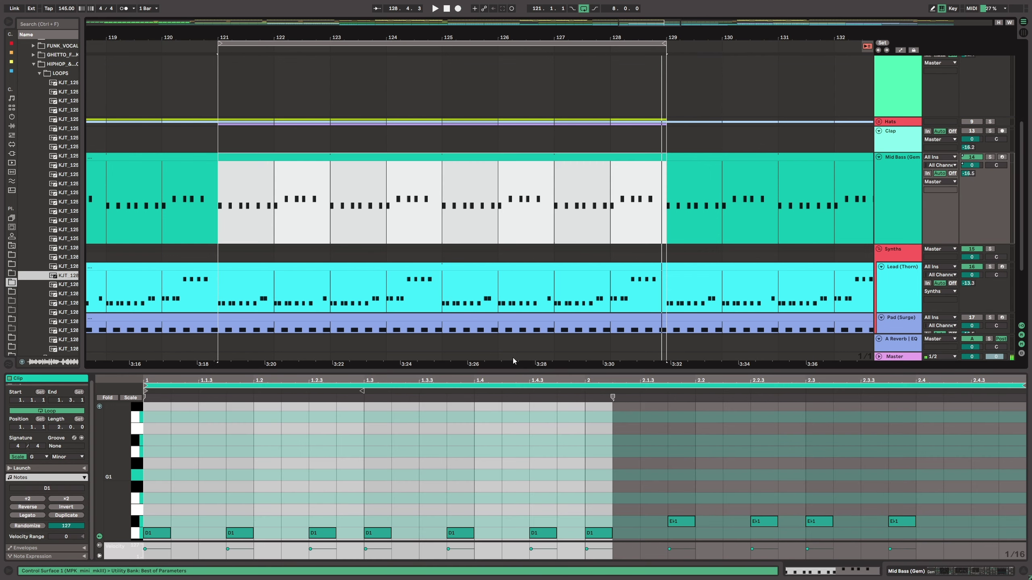
click(298, 269)
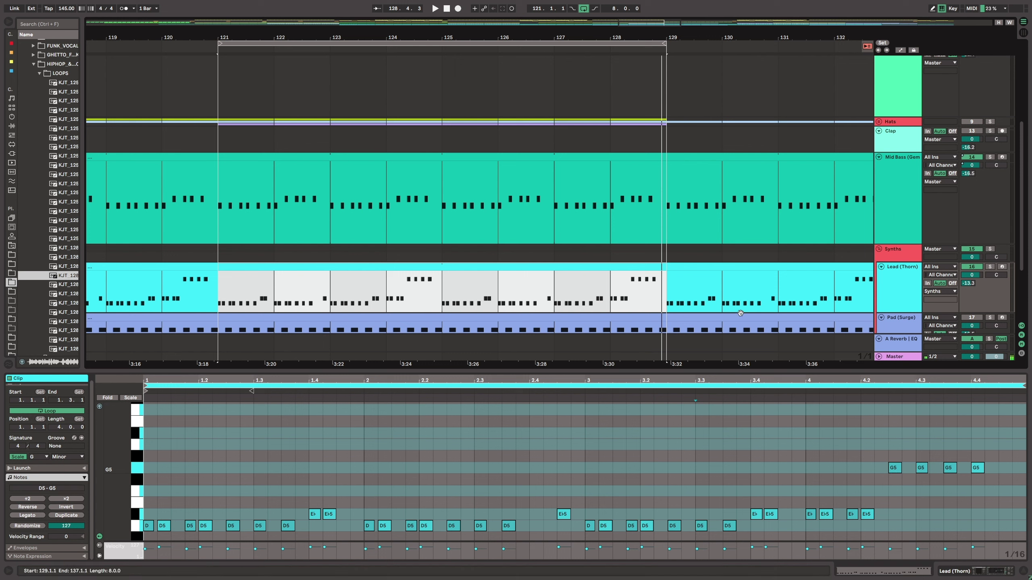
scroll(568, 251, down, 4)
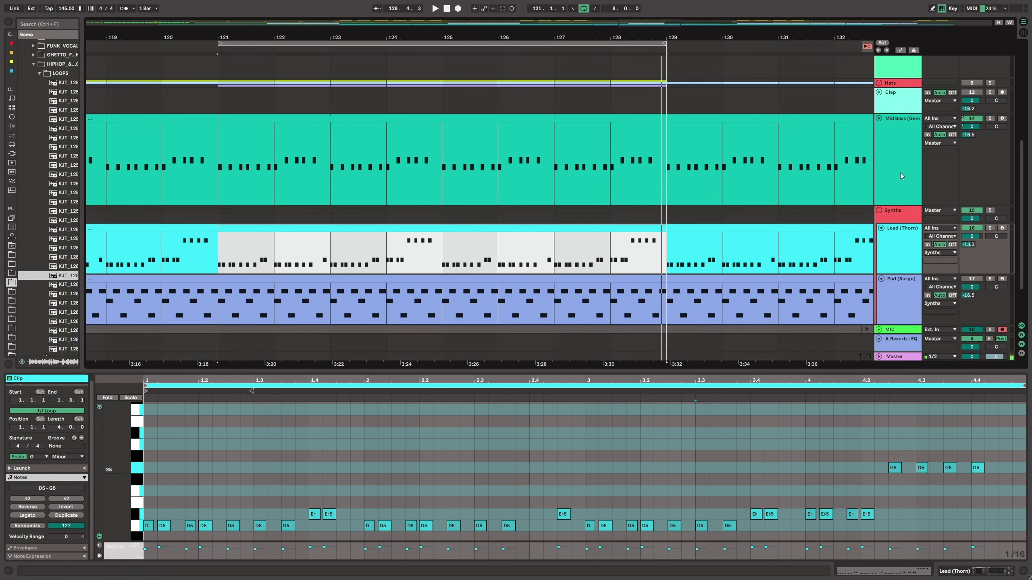
click(890, 150)
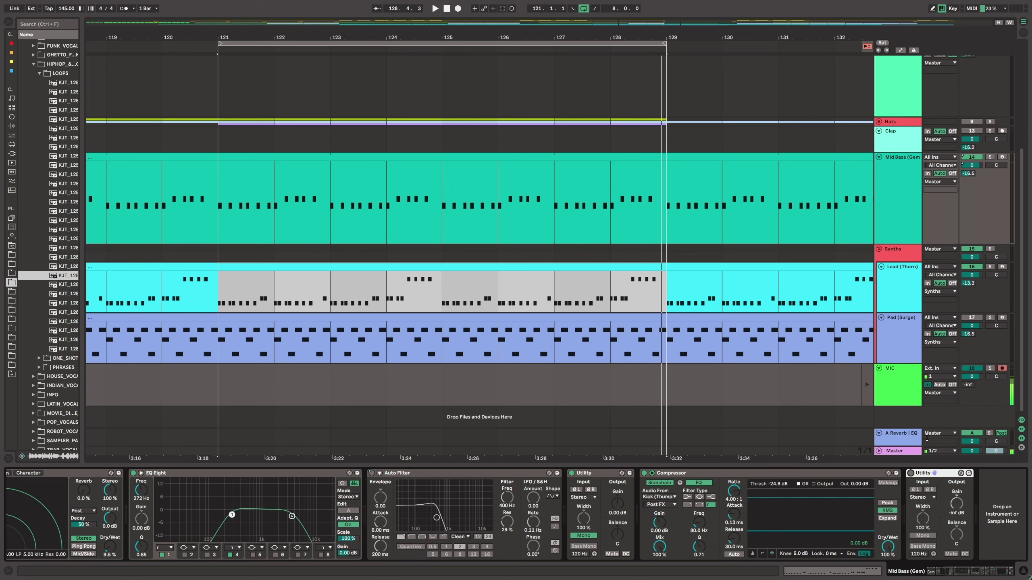
key(space)
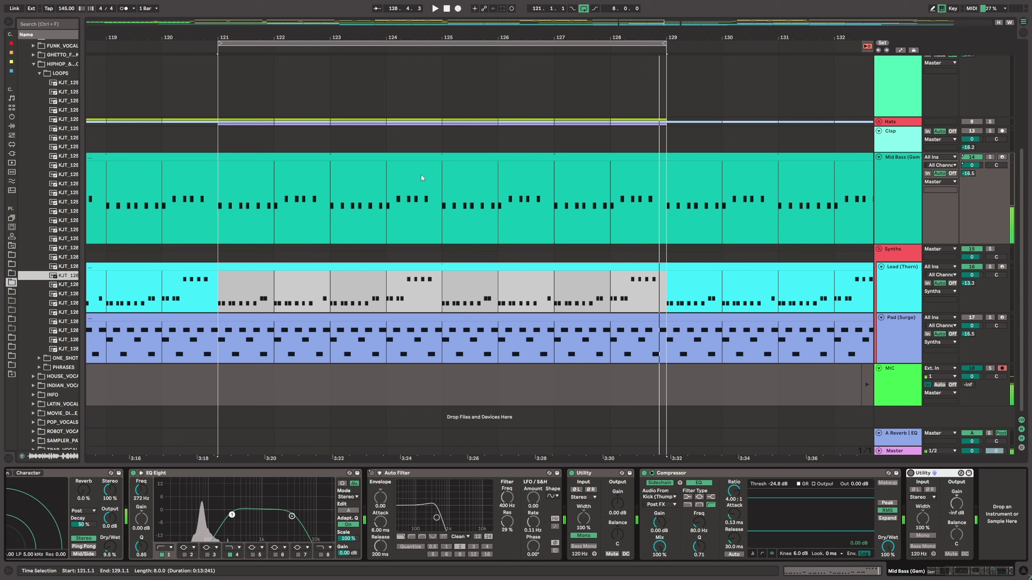
- Open the DS Thorn synth on the Lead (Thorn) track, review its LEAD Damage patch and move the plugin window clear of the arrangement
click(900, 292)
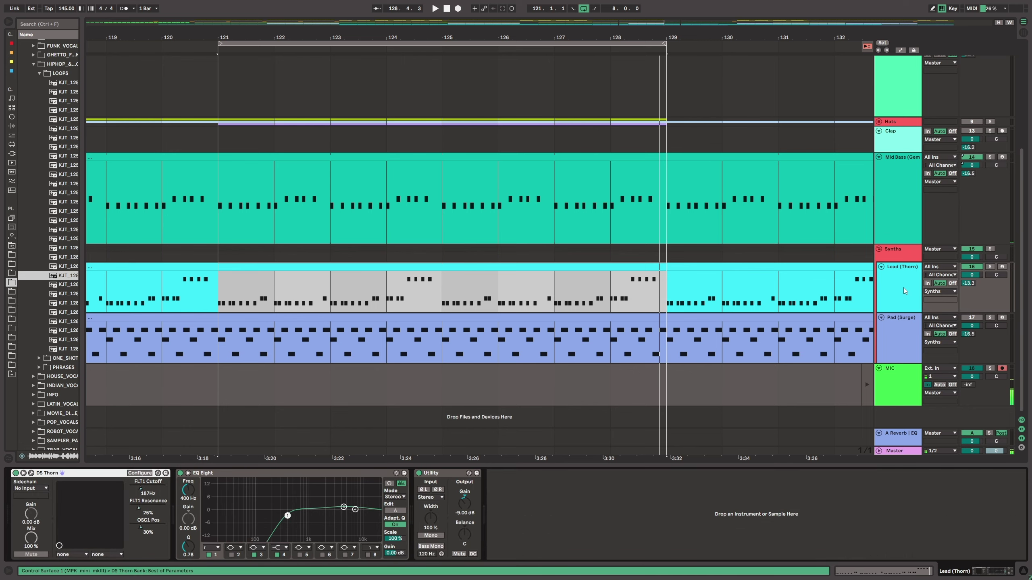
click(32, 473)
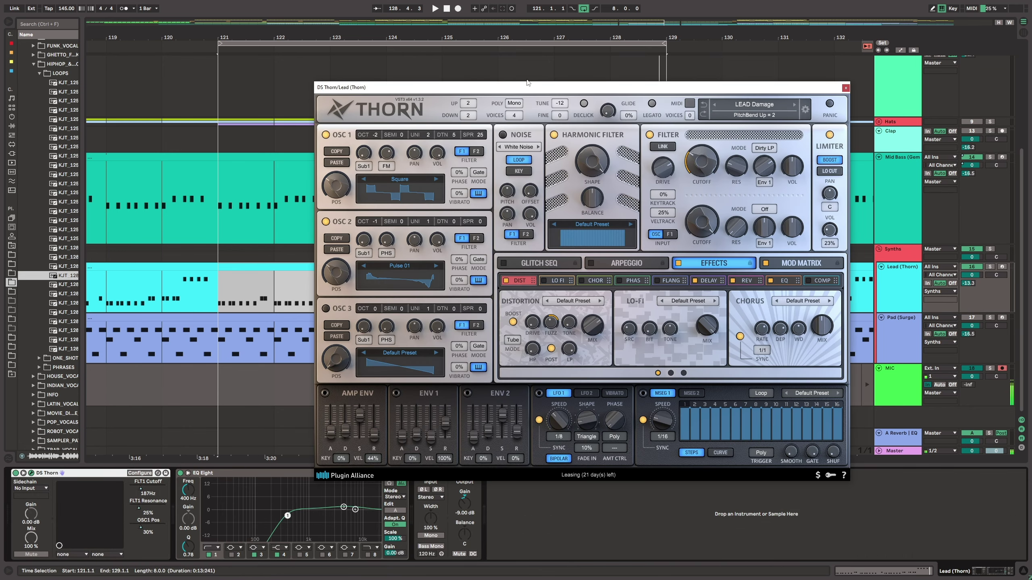
drag(527, 83, 537, 68)
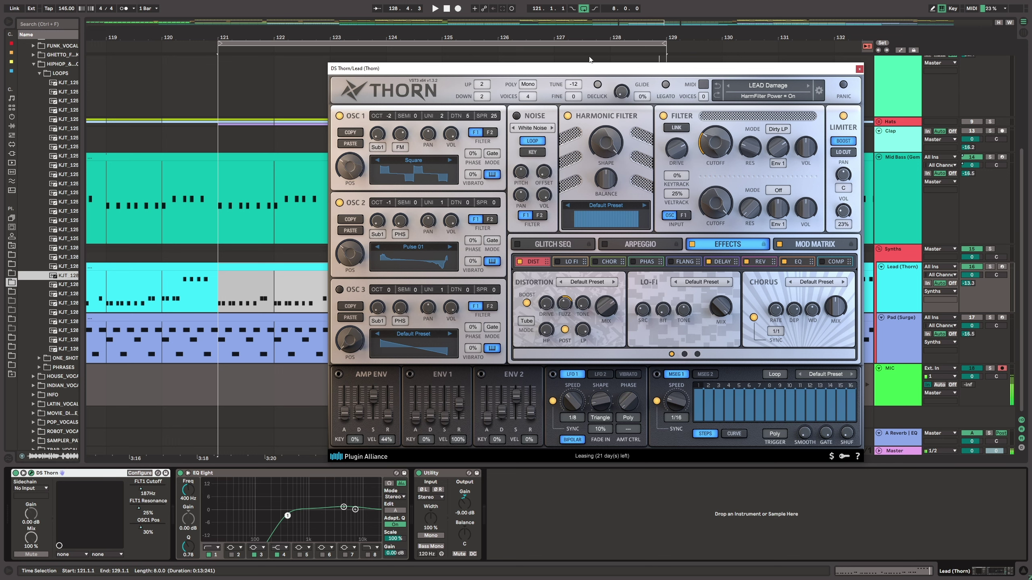
drag(598, 68, 599, 68)
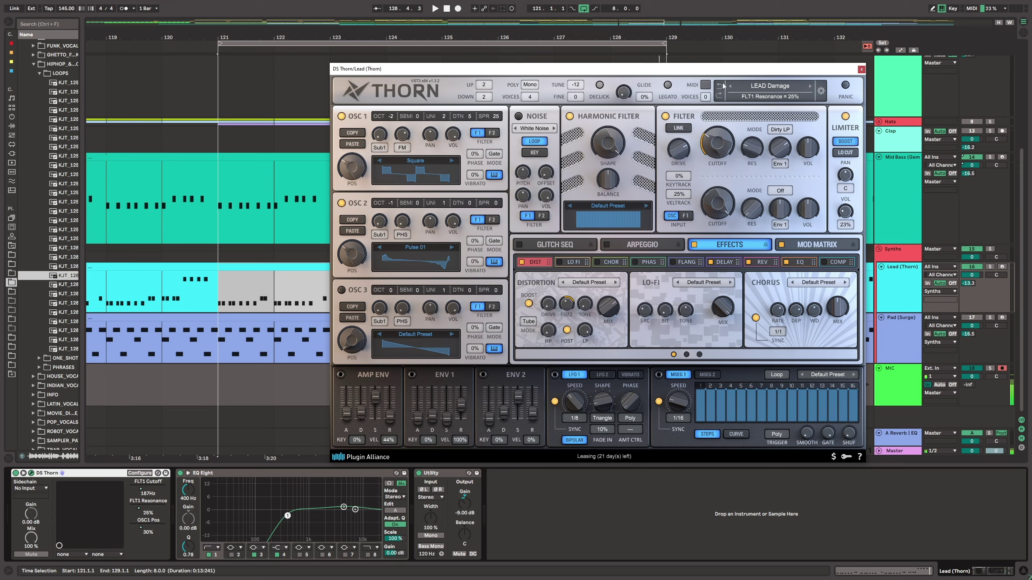
drag(712, 72, 867, 488)
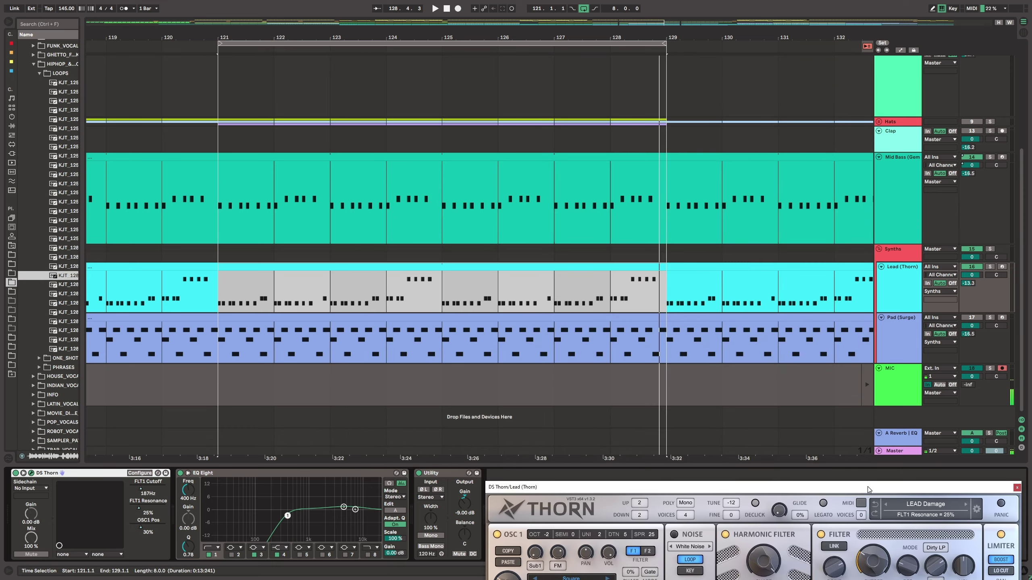
- Glance at the session mixer, return to the arrangement, play the loop from bar 121 and close the DS Thorn window
key(Tab)
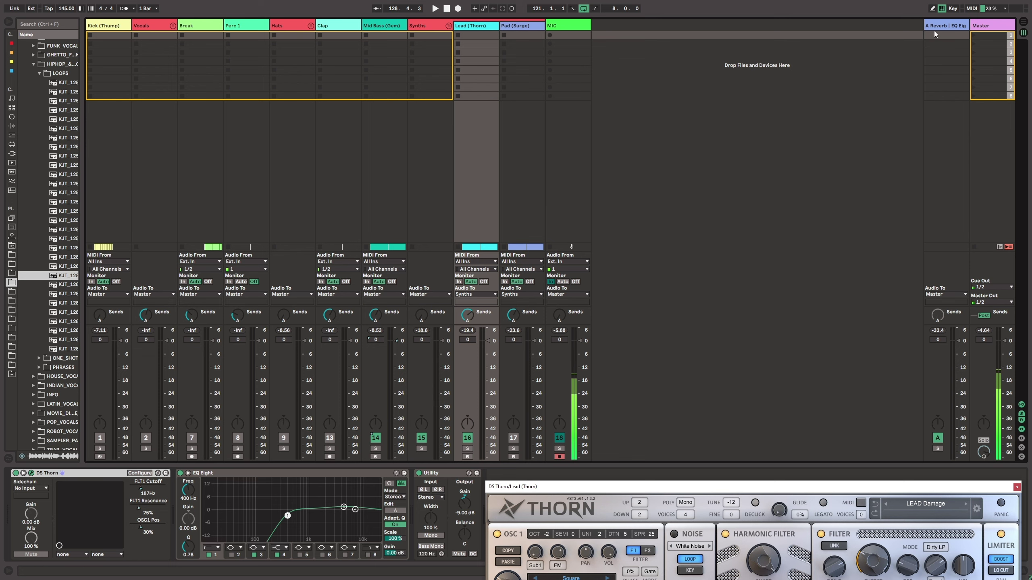
key(Tab)
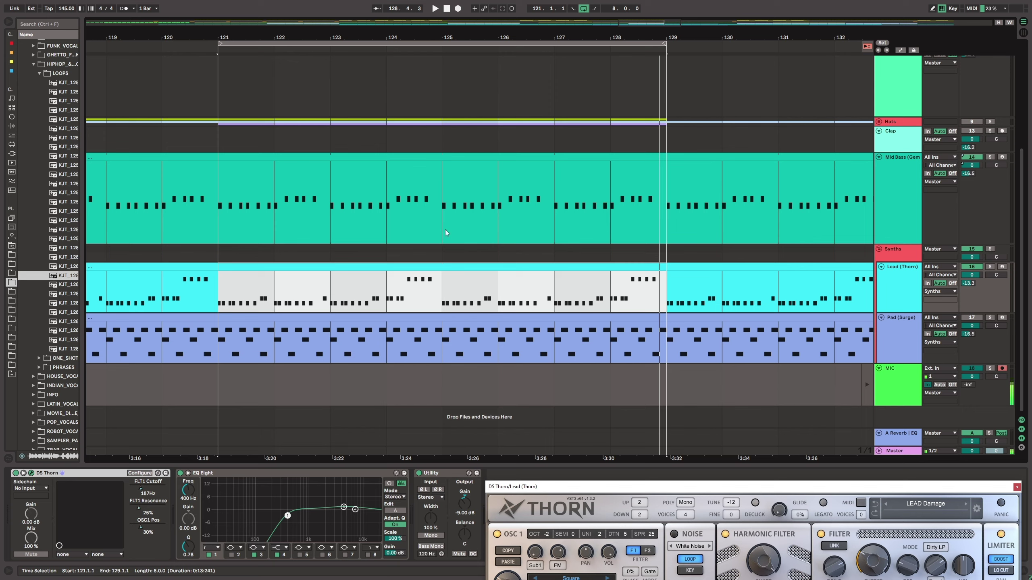
click(209, 45)
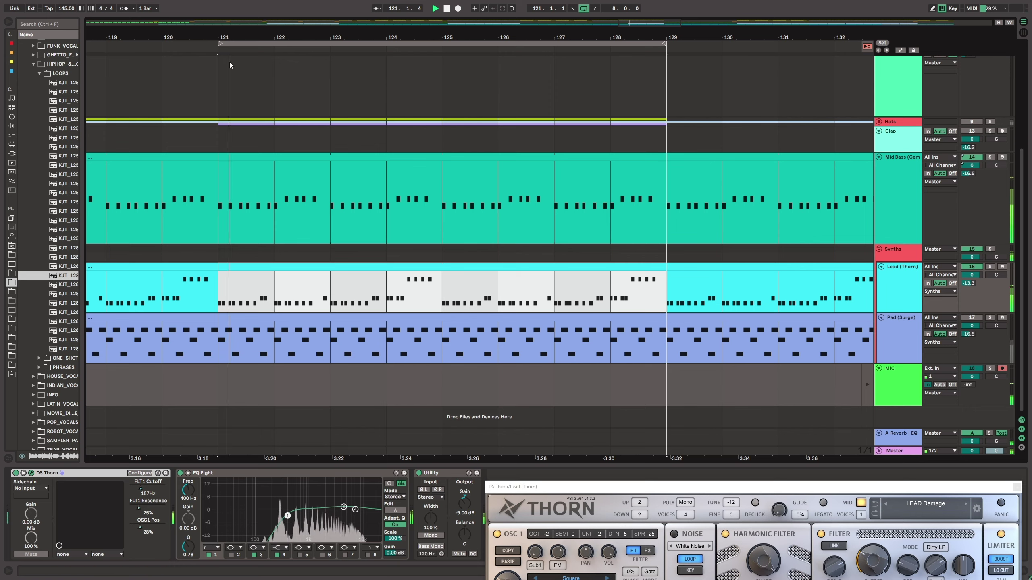
drag(695, 483, 525, 381)
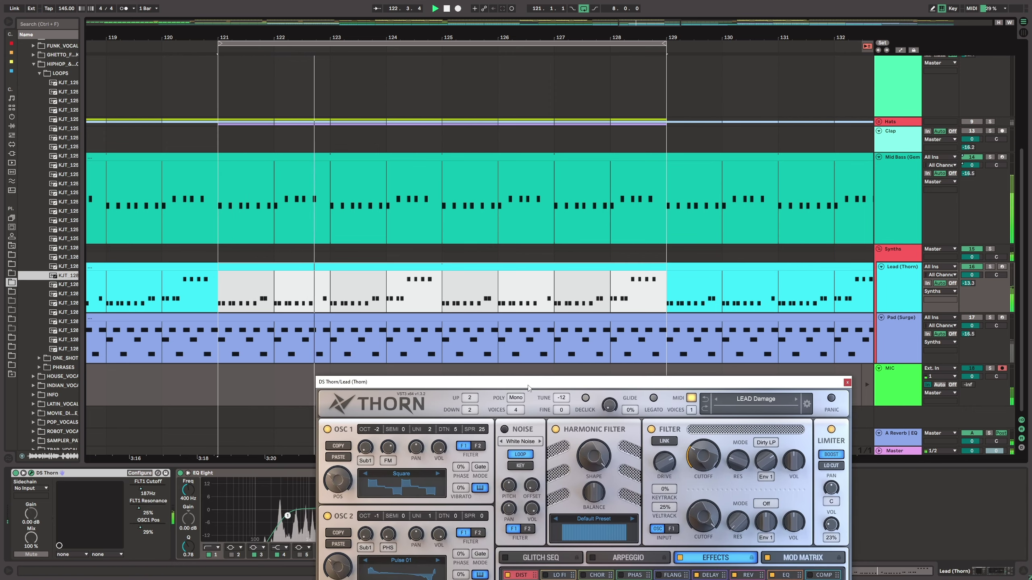
click(847, 382)
- Show the automation lanes and display the Surge XT A Filter 1 Cutoff automation on the Pad (Surge) track
drag(593, 36, 590, 11)
click(900, 50)
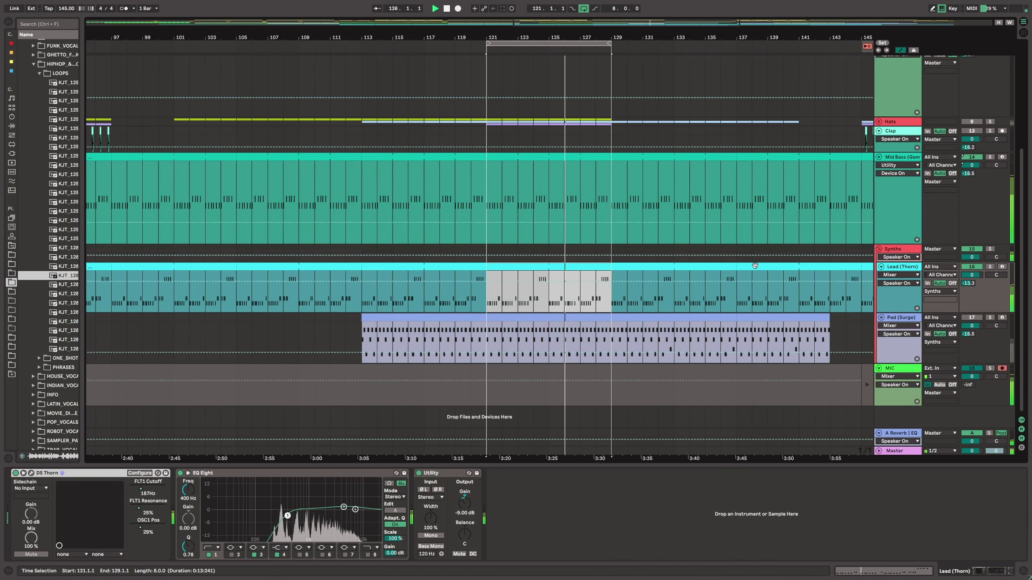
click(902, 334)
click(901, 326)
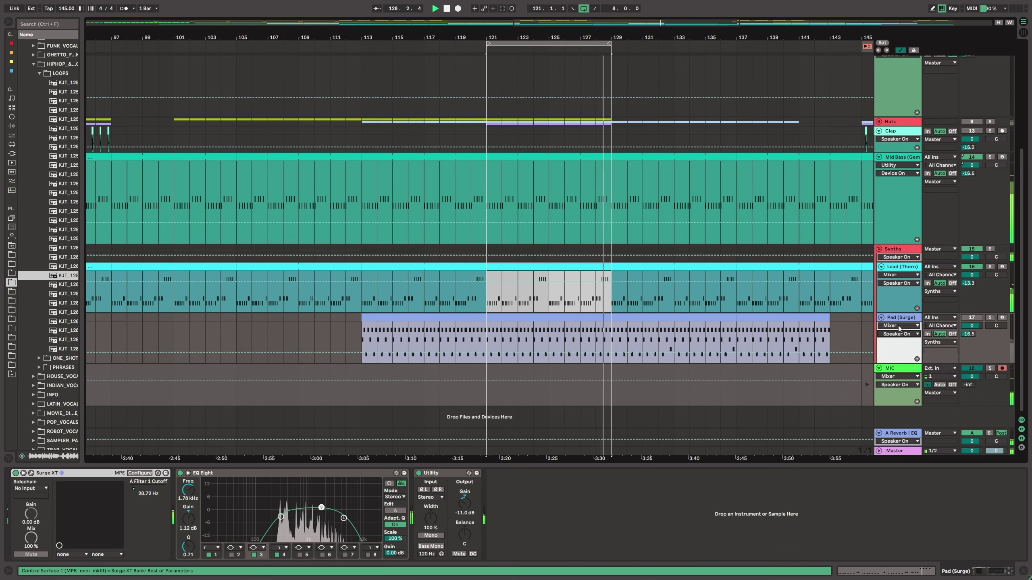
click(900, 326)
click(912, 340)
click(900, 334)
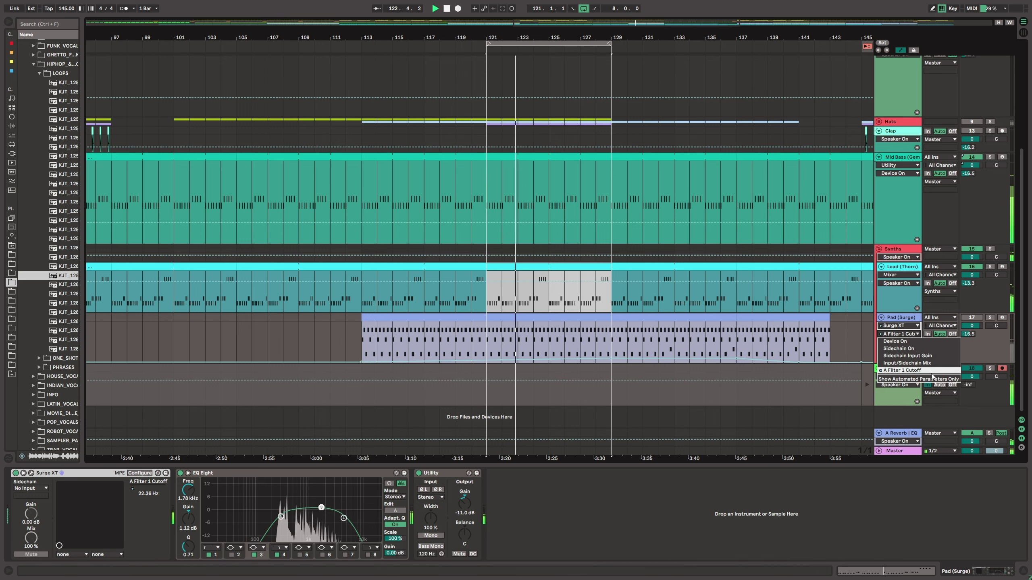
click(904, 320)
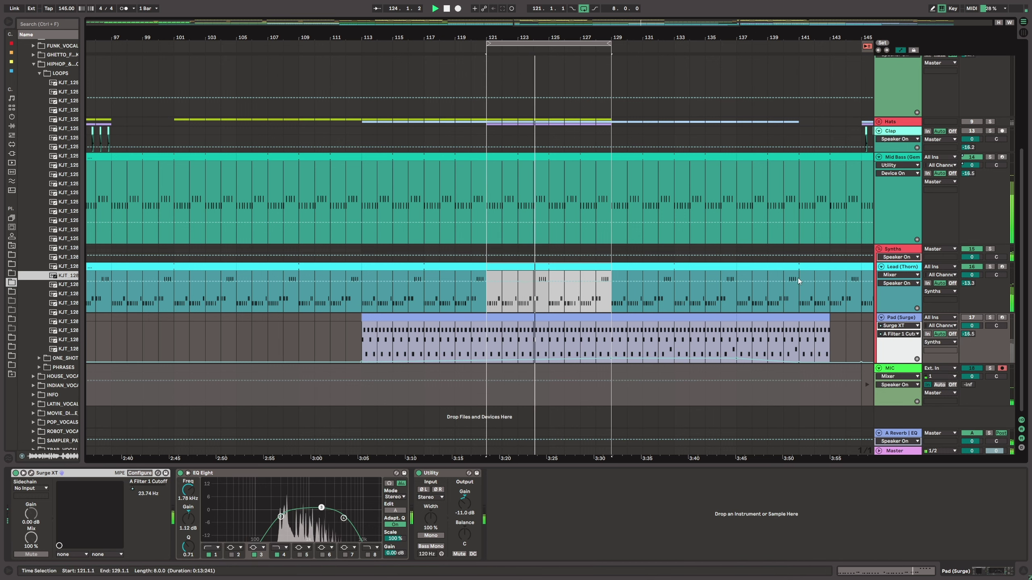
- Display the DS Thorn FLT1 Cutoff, FLT1 Resonance and OSC1 Pos automation in turn on the Lead (Thorn) track
click(903, 268)
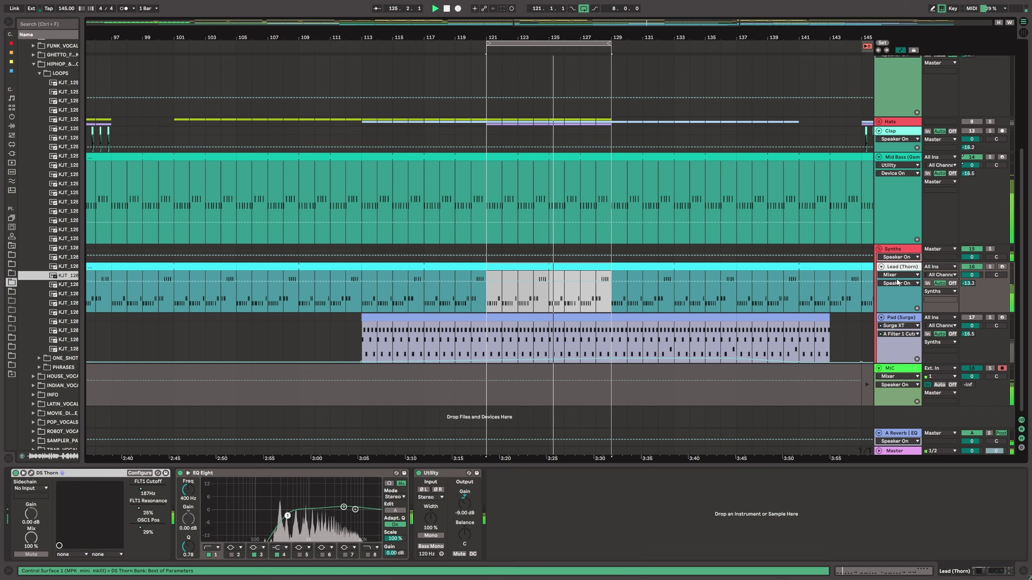
click(904, 275)
click(895, 289)
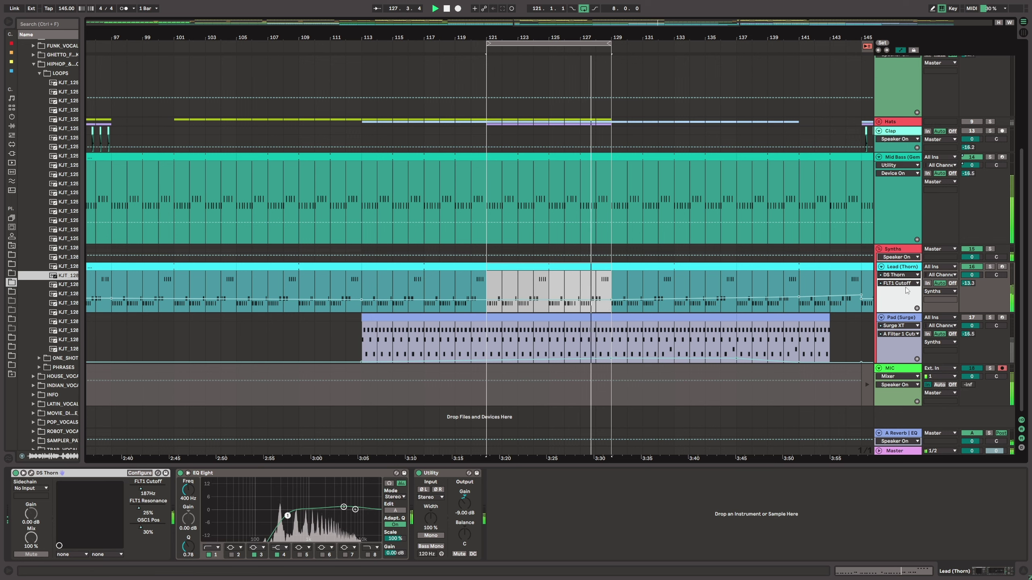
click(897, 284)
click(902, 326)
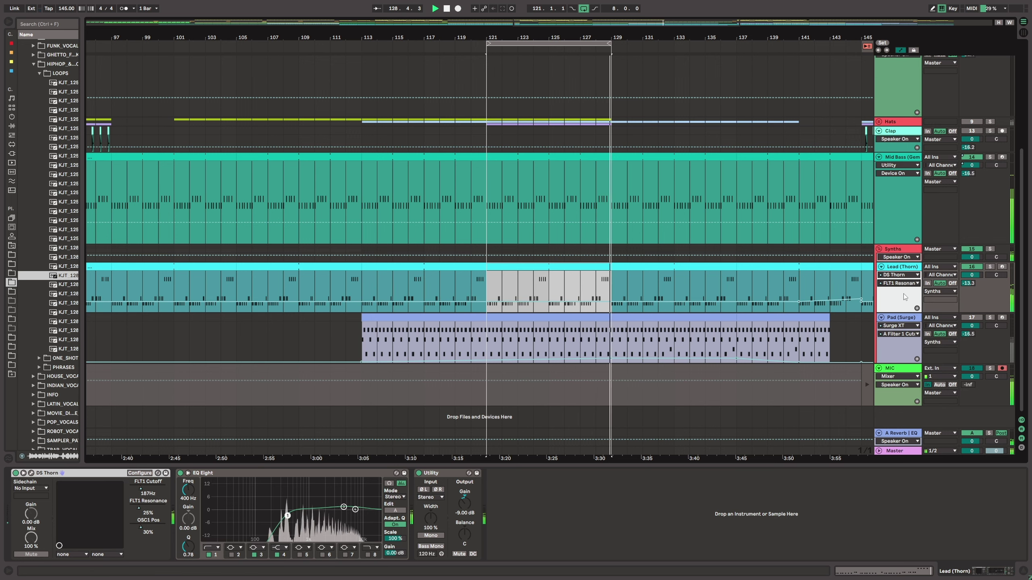
click(899, 284)
click(904, 335)
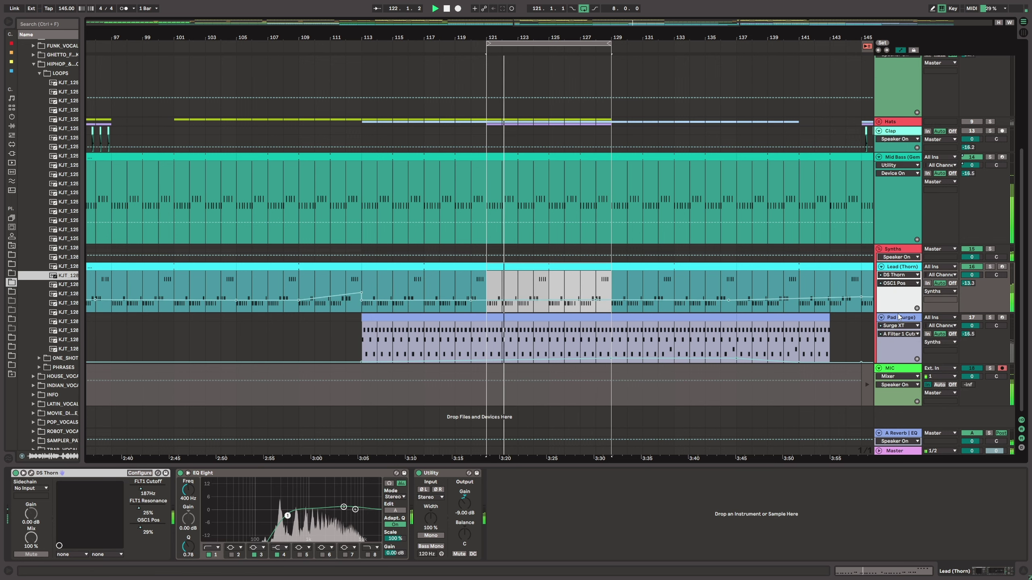
- Move the loop to bars 105 to 113 and audition the OSC1 Pos automation rise on the Lead (Thorn) track
drag(548, 34, 533, 35)
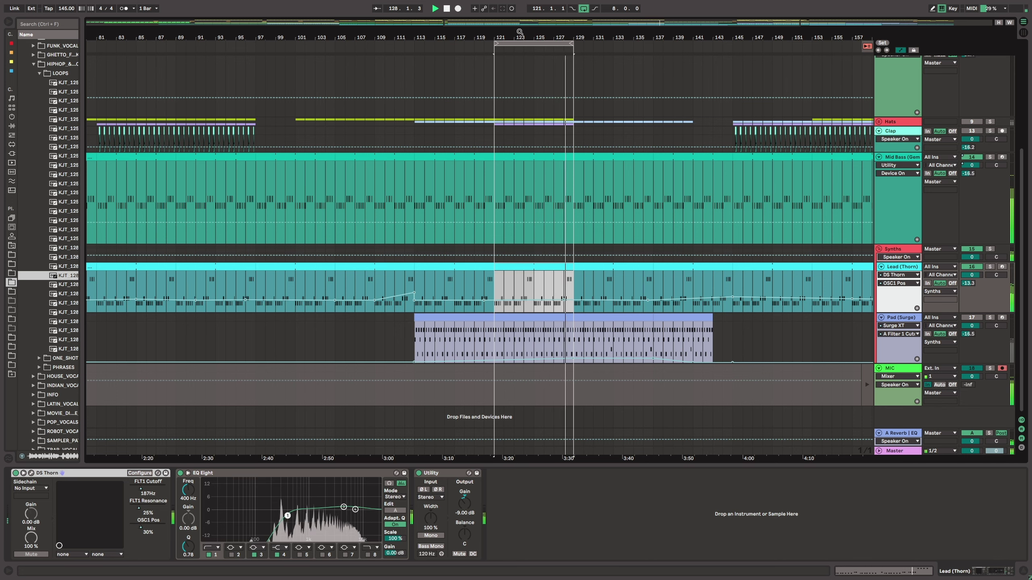
mouse_move(519, 34)
mouse_down()
mouse_move(520, 74)
mouse_move(524, 21)
mouse_up()
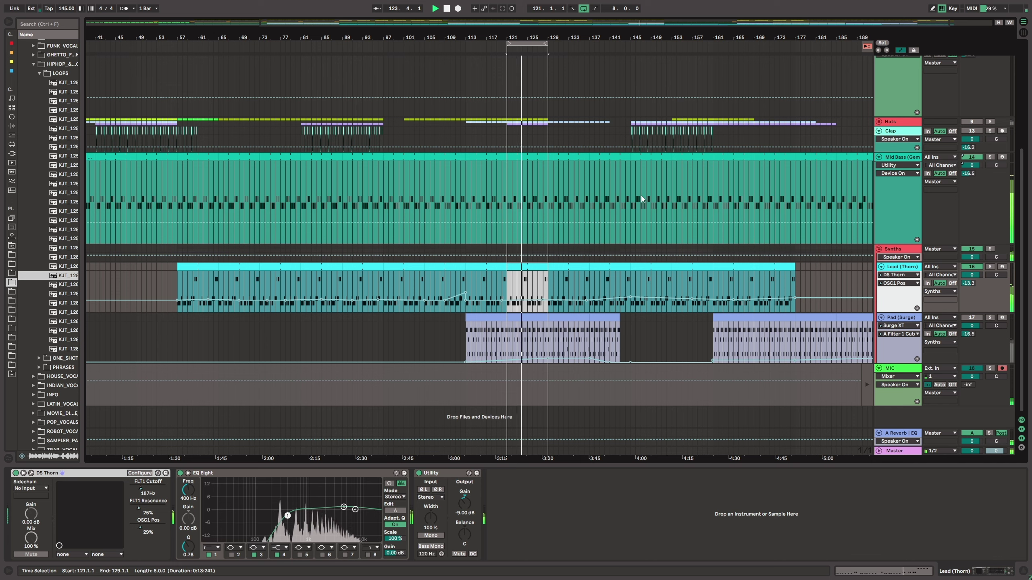
key(space)
drag(523, 45, 426, 201)
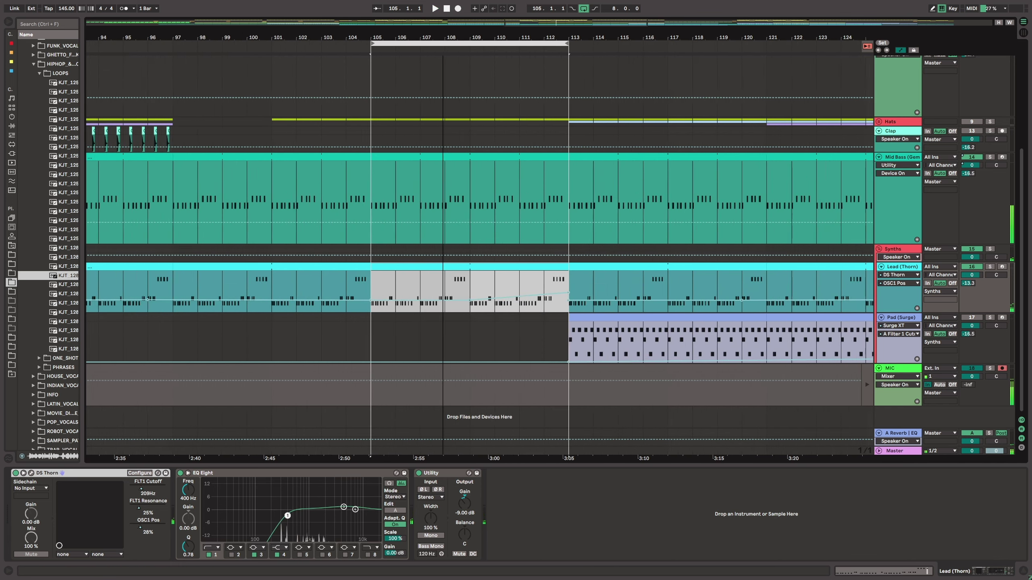
key(space)
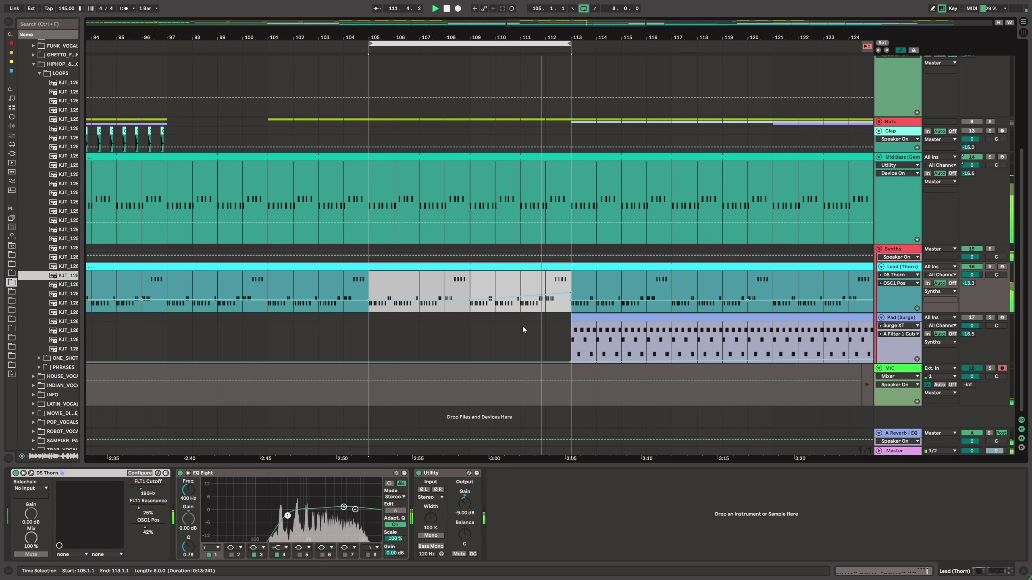
key(space)
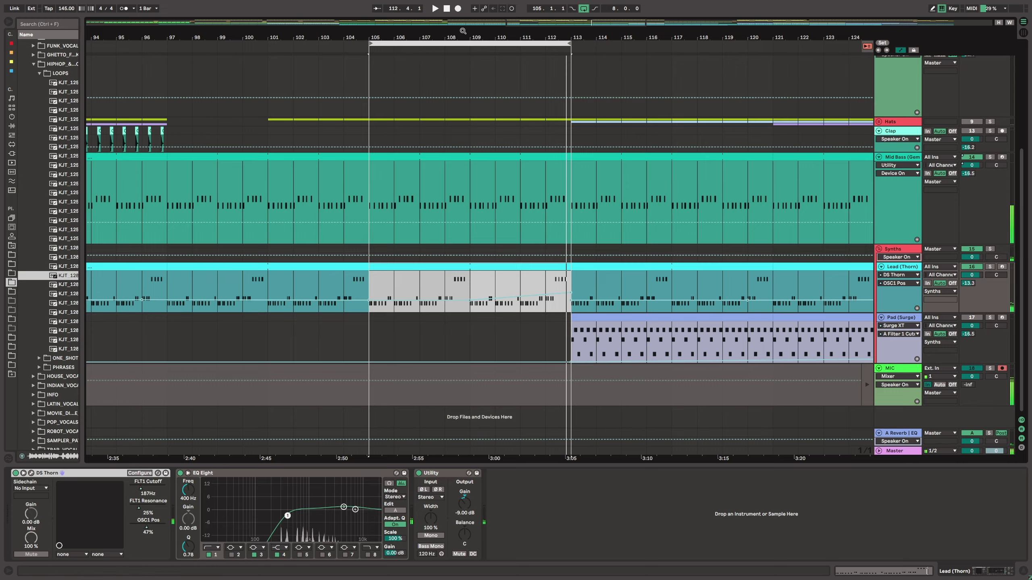
mouse_move(471, 38)
mouse_down()
mouse_move(447, 45)
mouse_move(455, 41)
mouse_up()
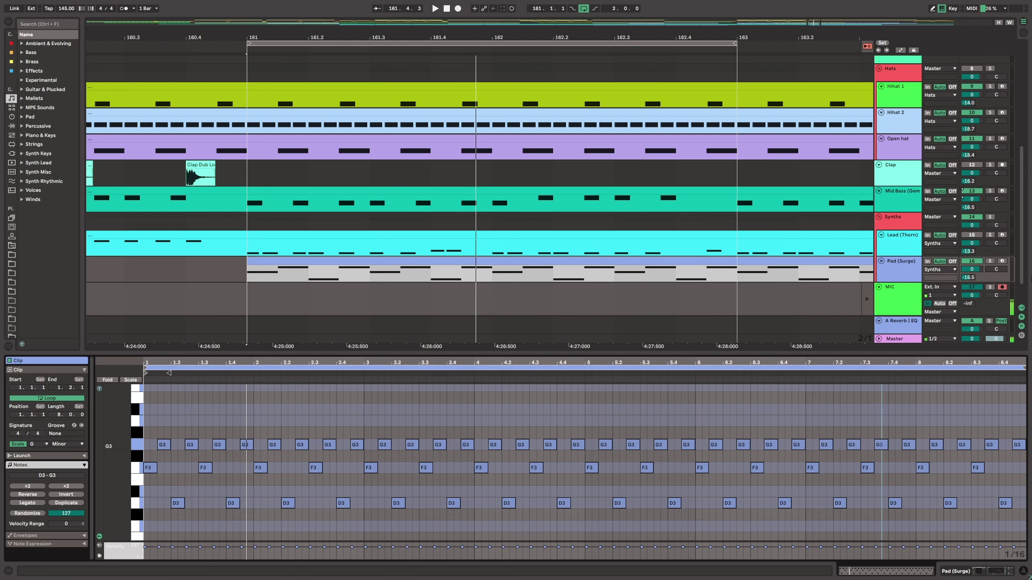
- Open Surge XT on the Pad (Surge) track, accept the latent input notice, audition the Chowning patch and close the synth window
key(space)
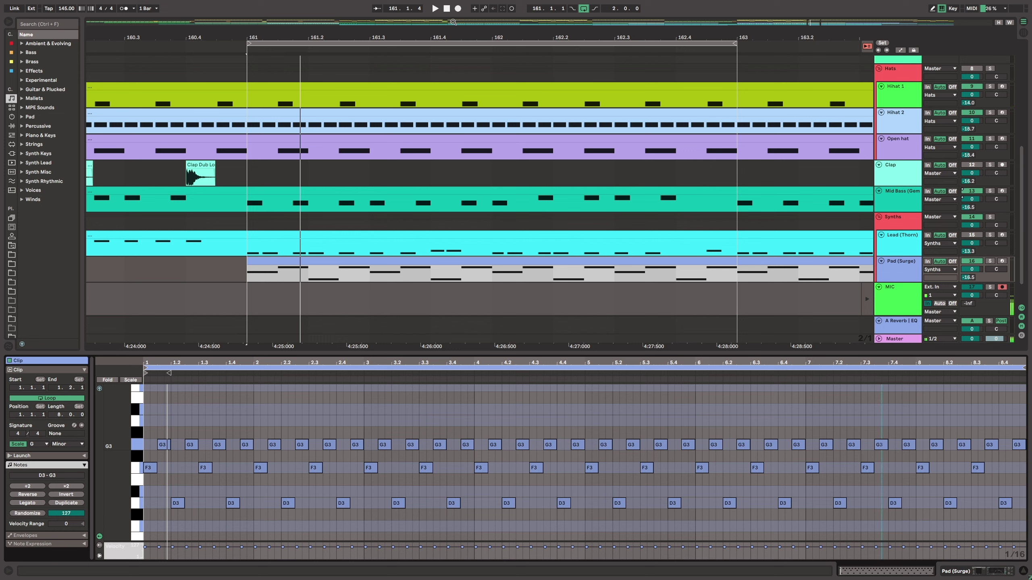
click(899, 265)
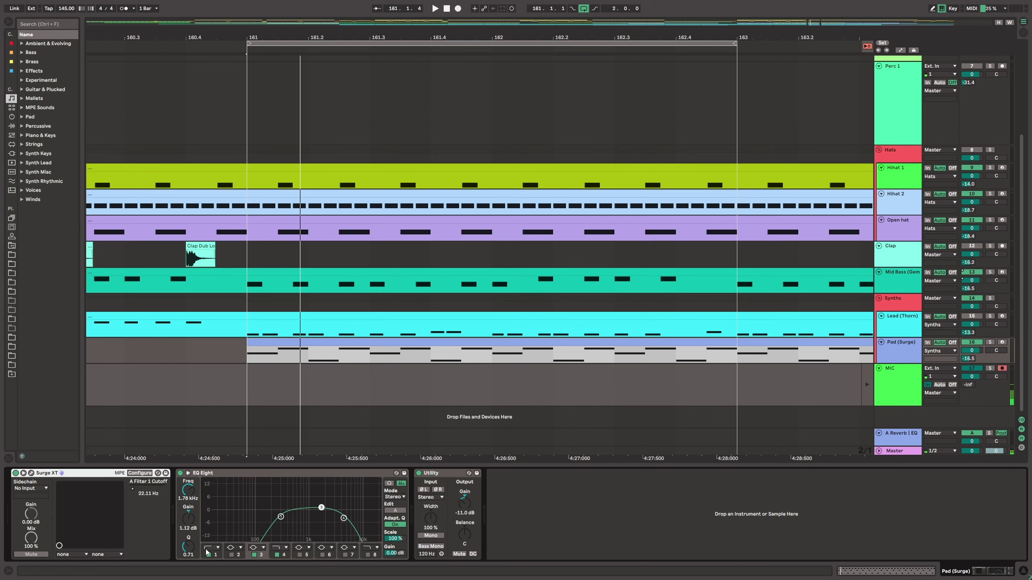
click(31, 474)
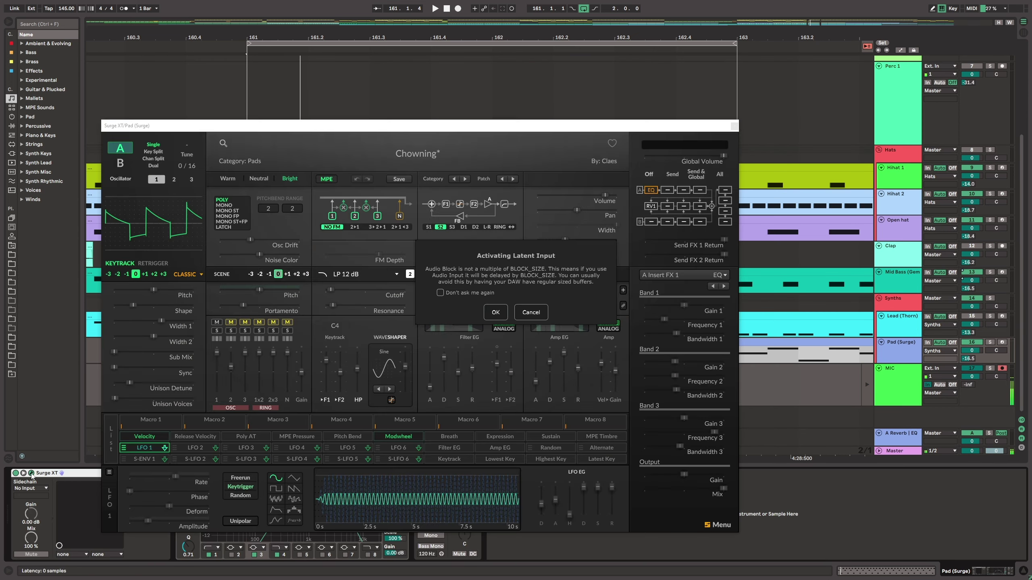
click(496, 312)
drag(428, 126, 535, 77)
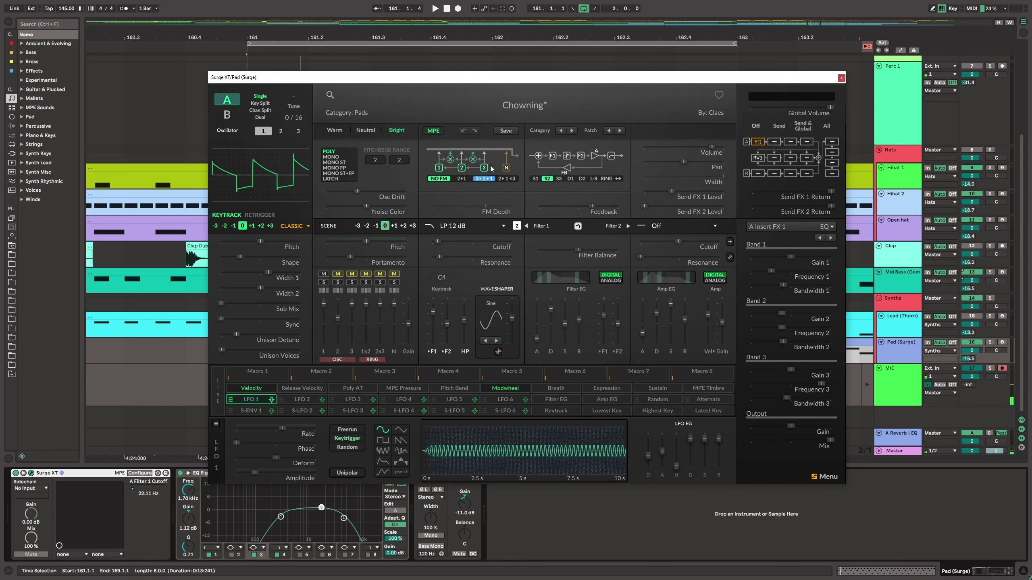
drag(524, 82, 481, 69)
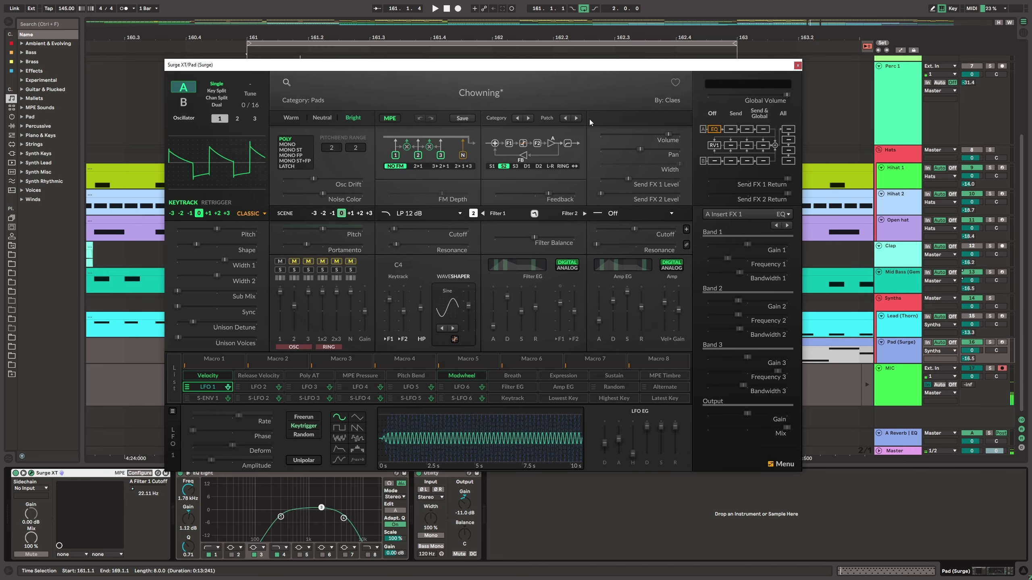
key(space)
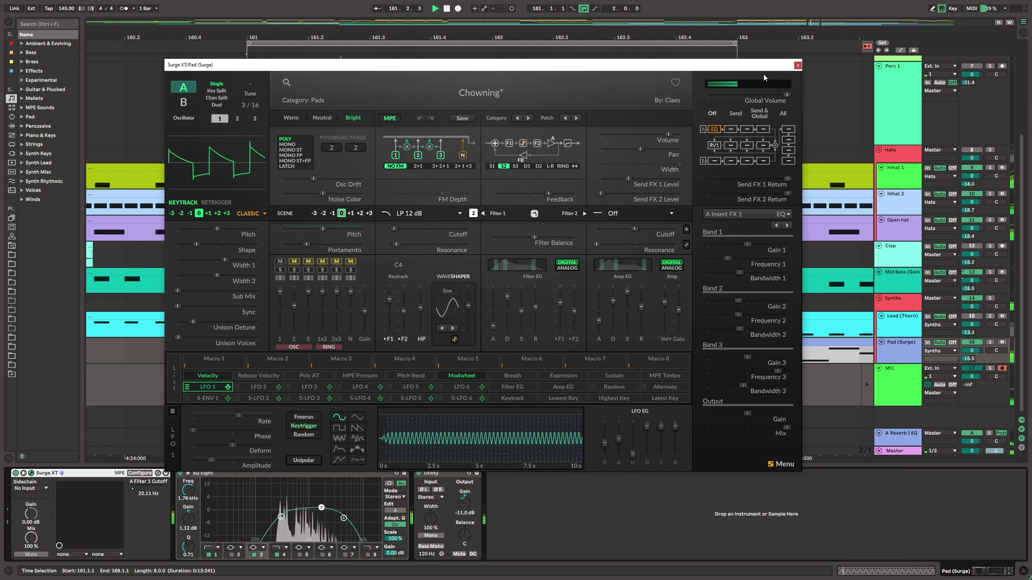
click(797, 65)
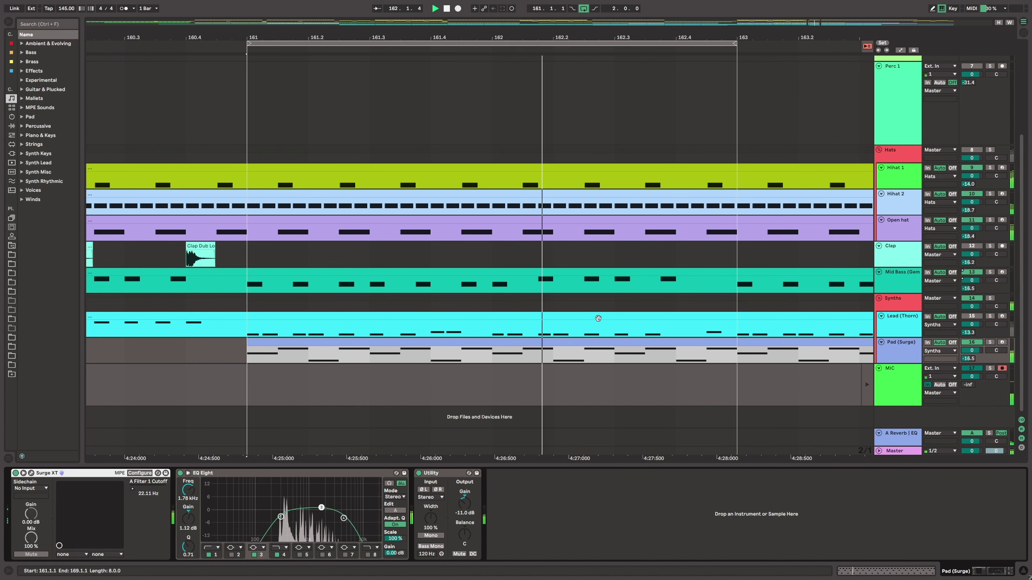
- Extend the loop to four bars, from bar 161 to 165, and audition the pad with the lead and bass
key(space)
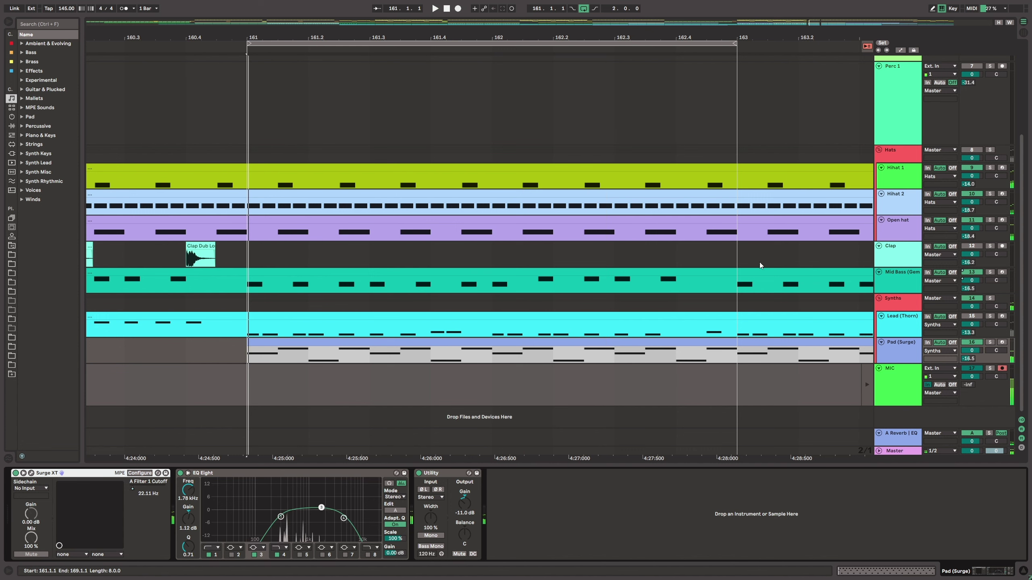
drag(518, 35, 404, 36)
drag(501, 42, 724, 42)
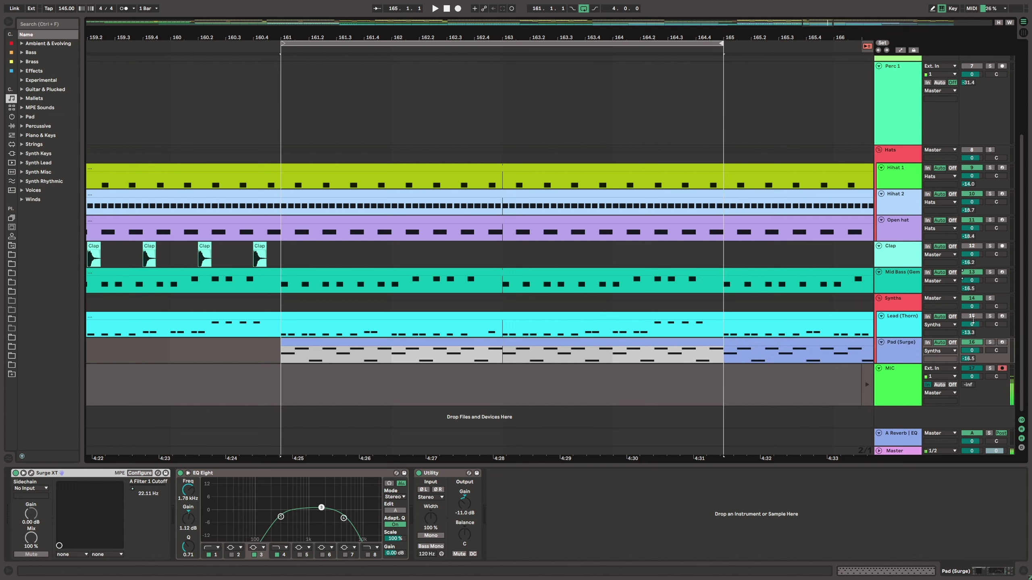
key(space)
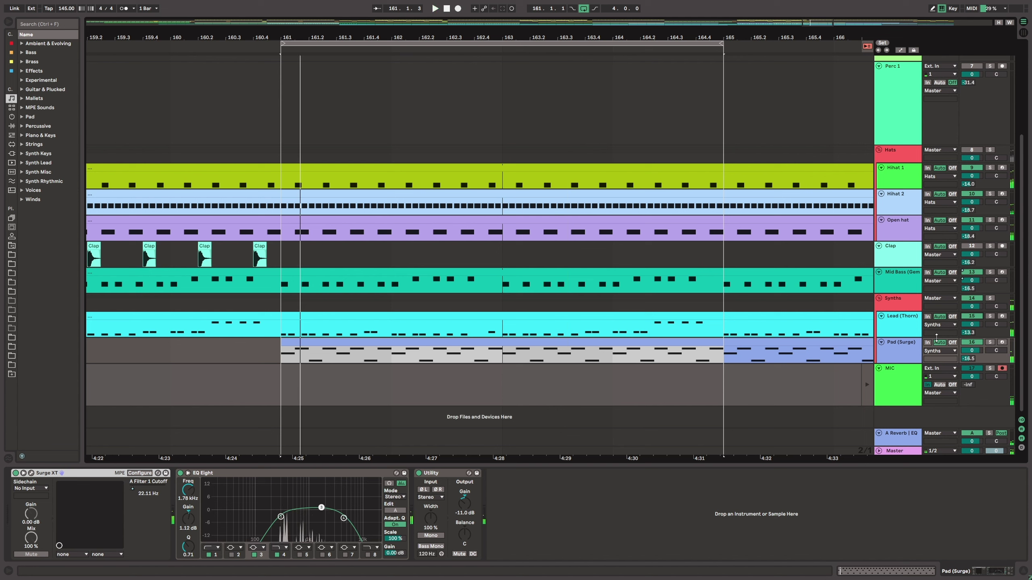
- Show automation again and enlarge the Pad (Surge) track to examine its A Filter 1 Cutoff curve across the whole arrangement
click(904, 351)
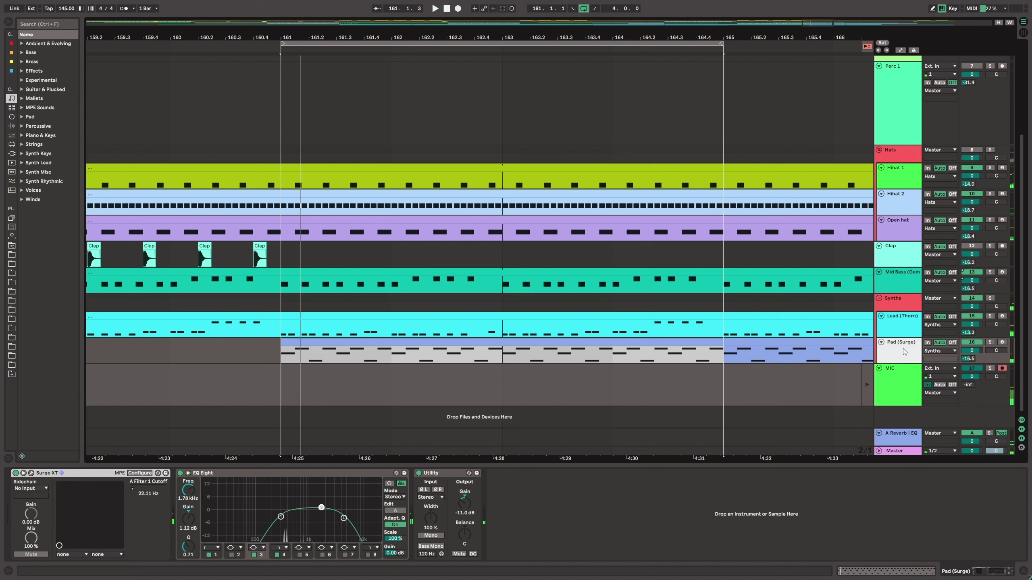
click(901, 50)
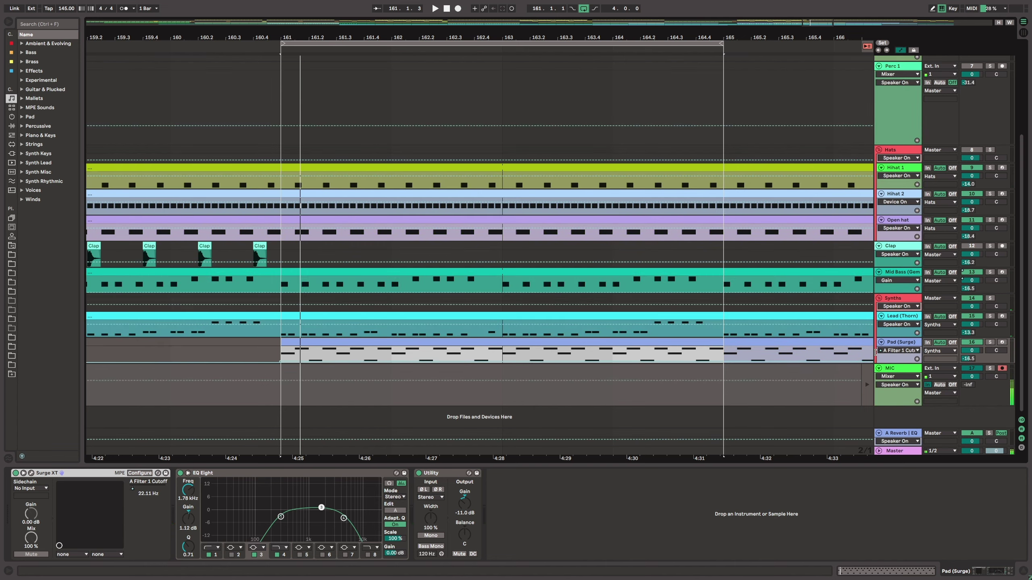
drag(564, 36, 578, 5)
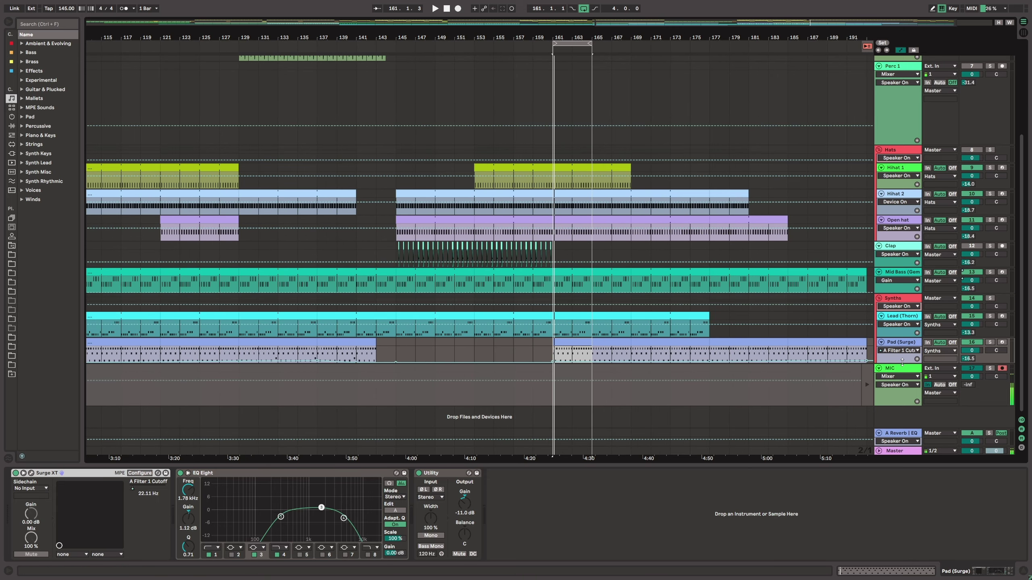
drag(902, 362, 902, 429)
scroll(663, 332, down, 3)
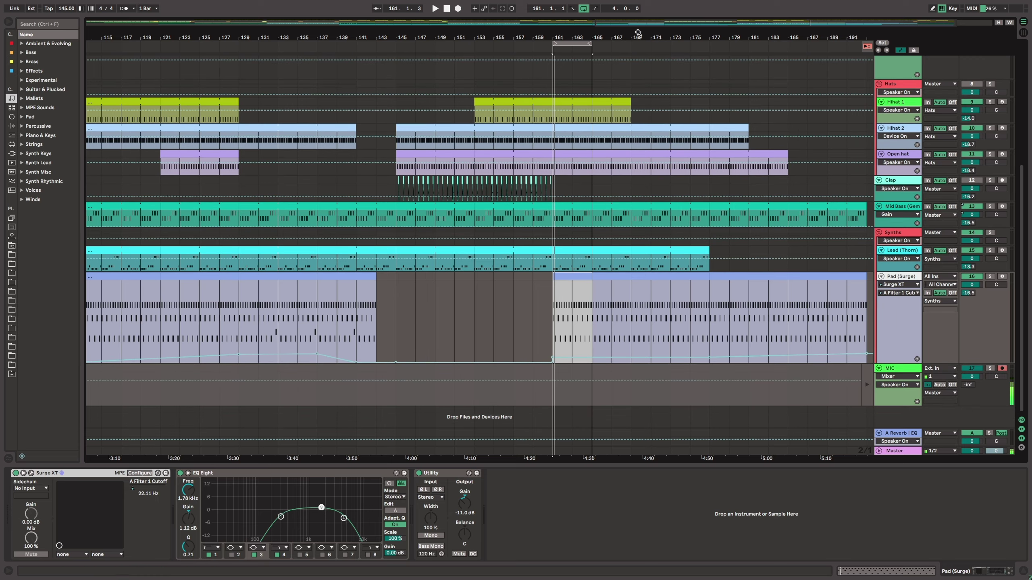
drag(639, 35, 749, 3)
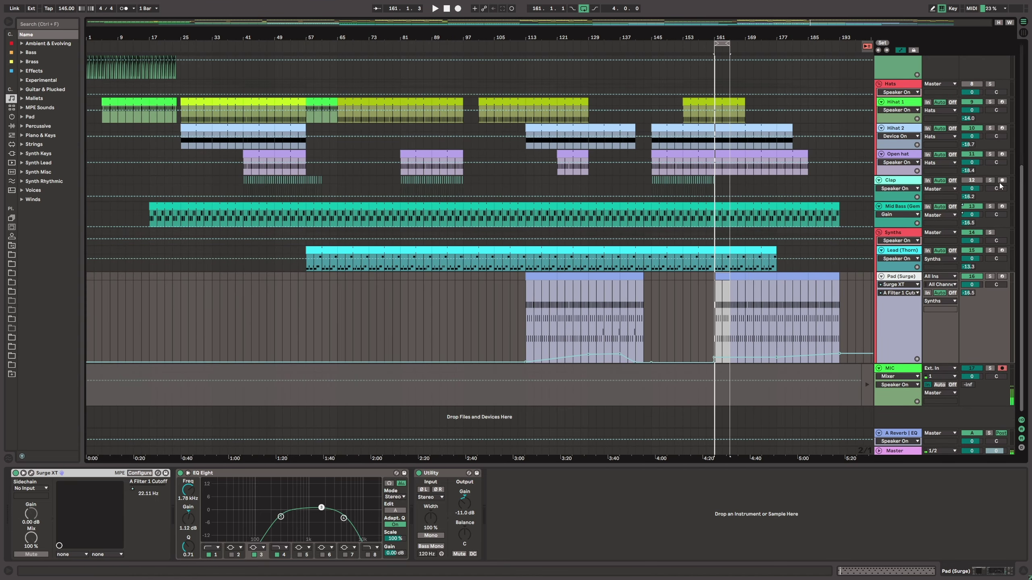
- Show the end of the Mid Bass (Gem) device chain and switch off its last Utility
click(896, 208)
drag(967, 578, 984, 574)
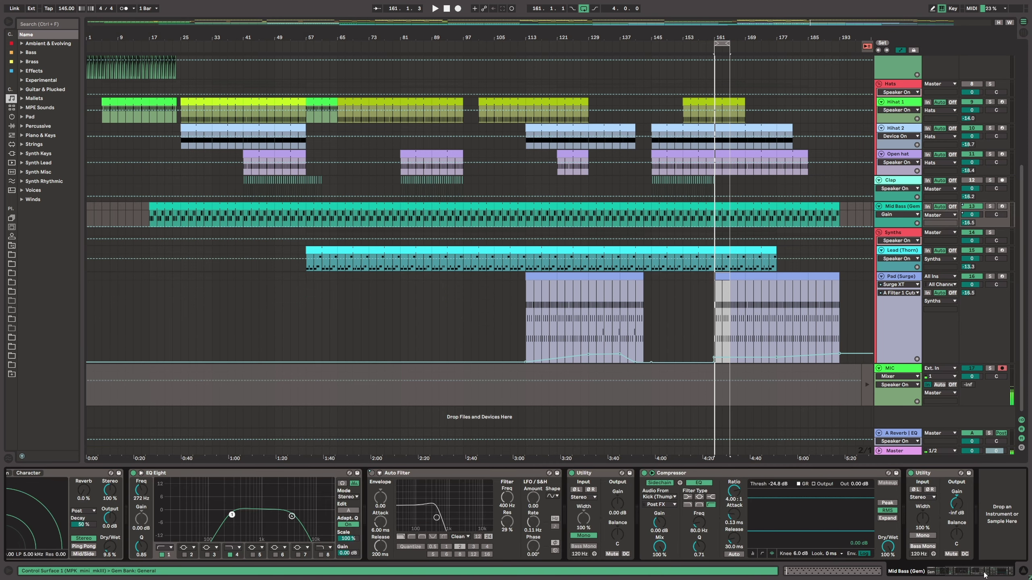
click(911, 473)
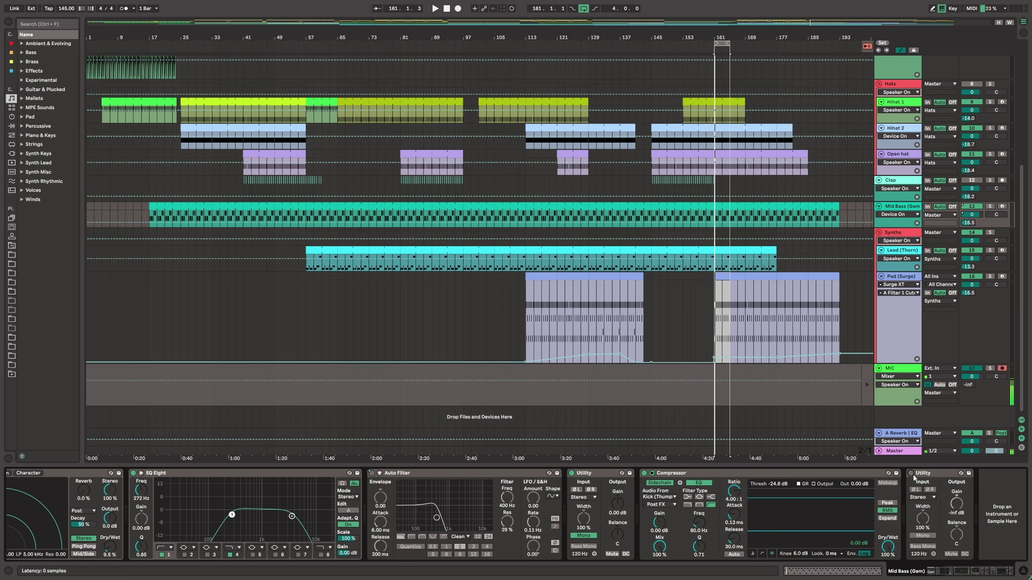
- Focus on the loop between bars 161 and 165 and audition the bass, lead and pad together
drag(719, 32, 483, 33)
key(space)
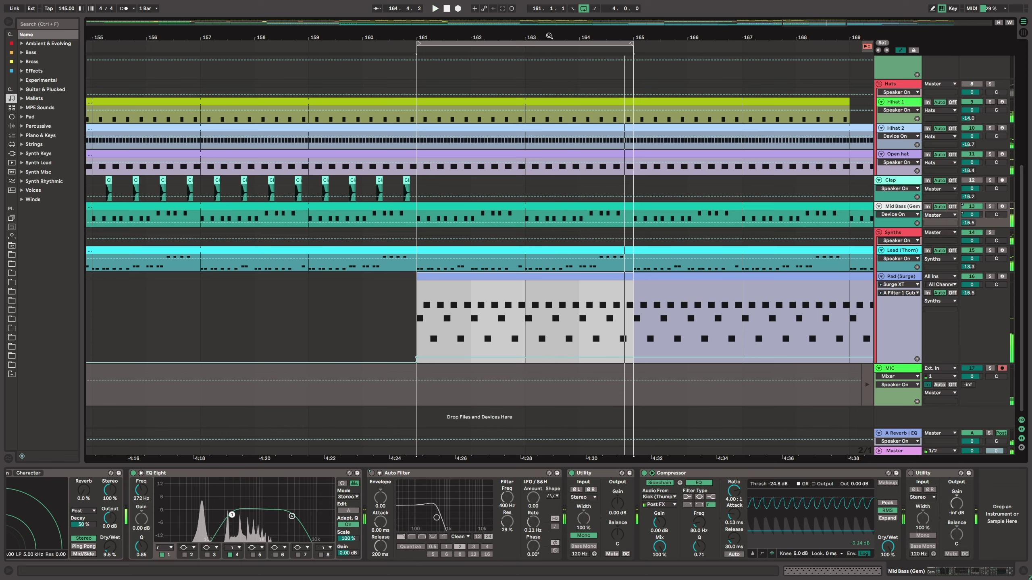
- Unmute the Kick (Thump), Vocals, Perc 1, Hats and Clap tracks and play the loop with all layers
scroll(947, 260, up, 10)
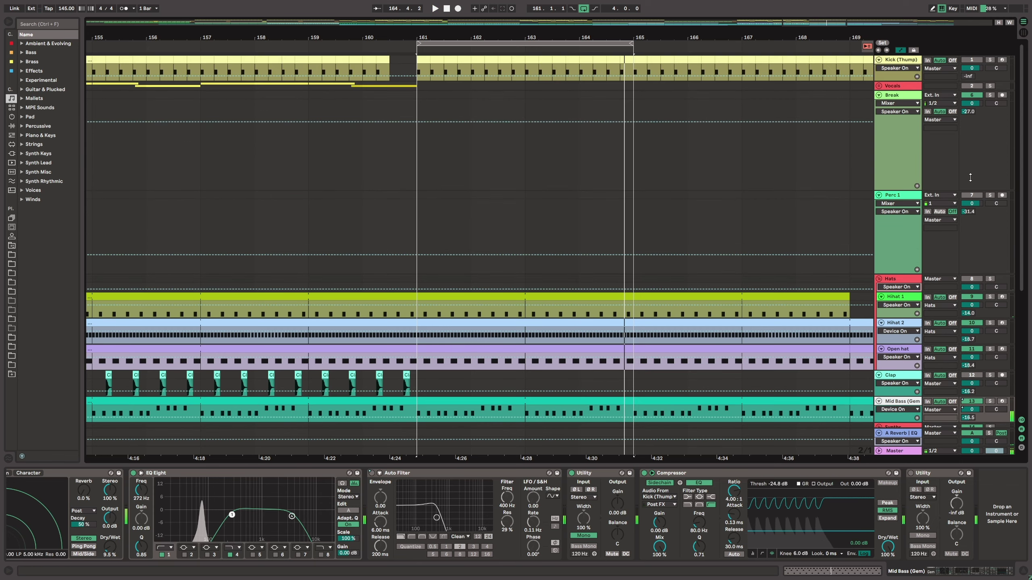
click(972, 60)
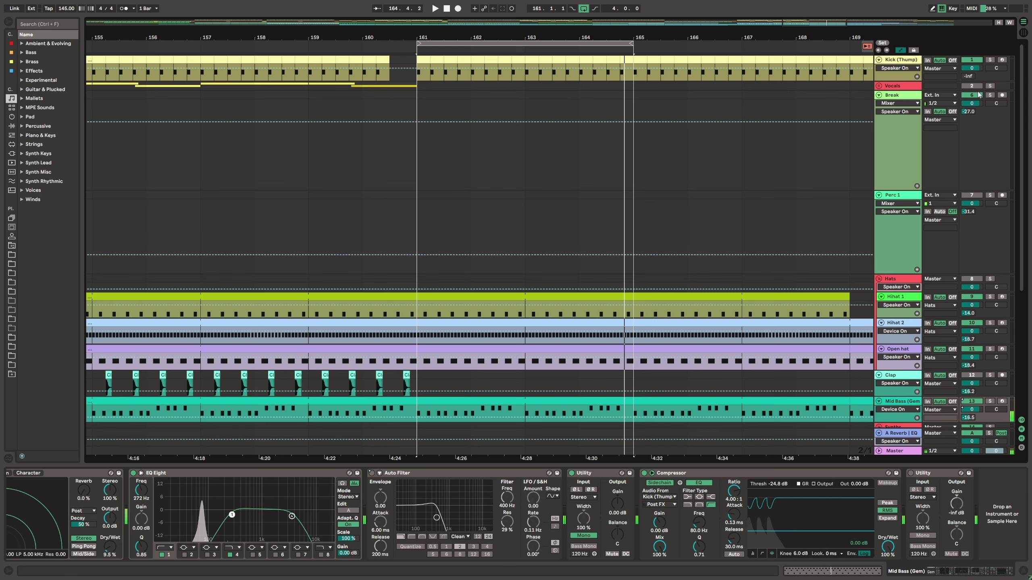
click(972, 196)
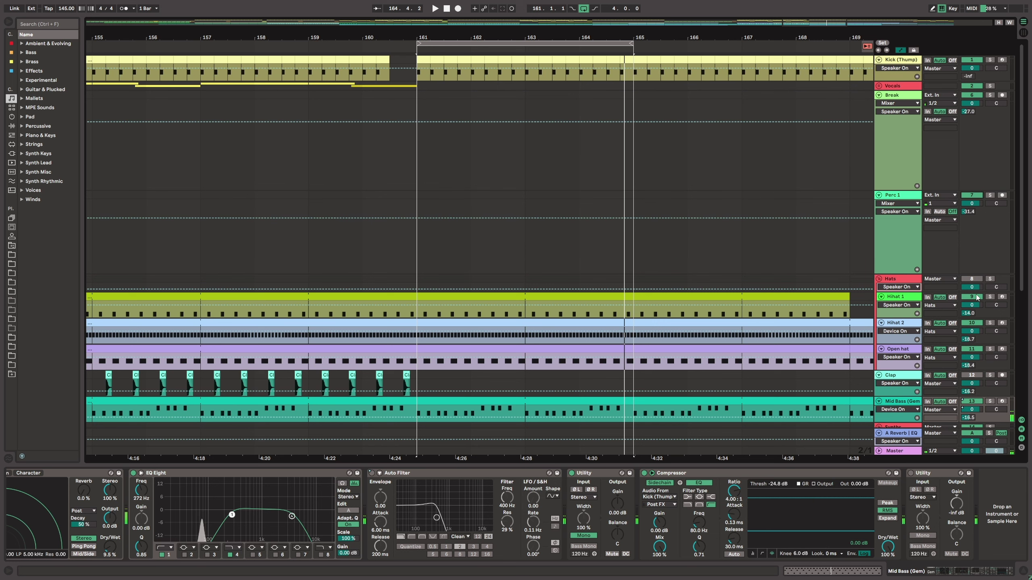
click(971, 279)
scroll(975, 301, down, 3)
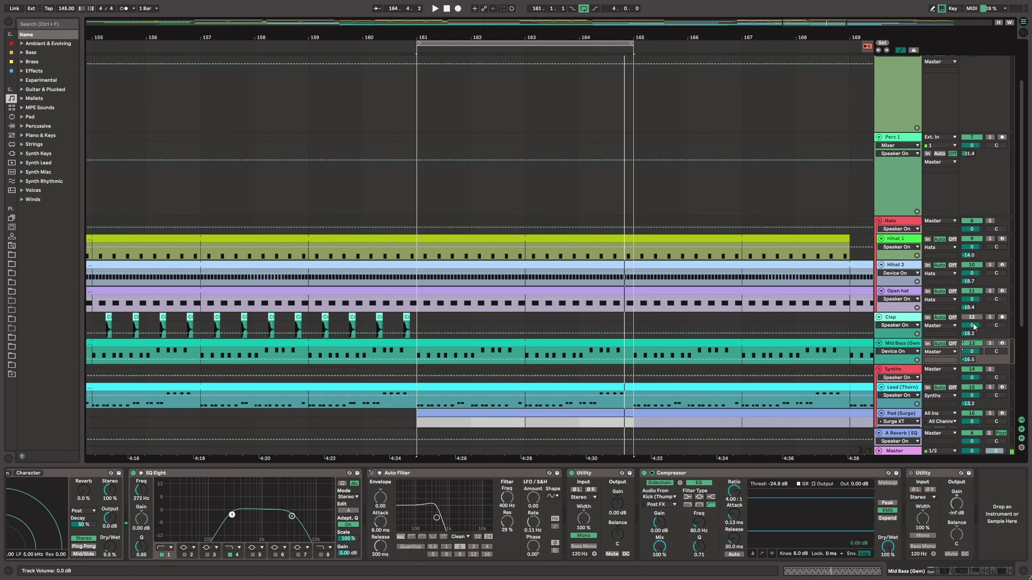
click(971, 318)
scroll(965, 315, down, 4)
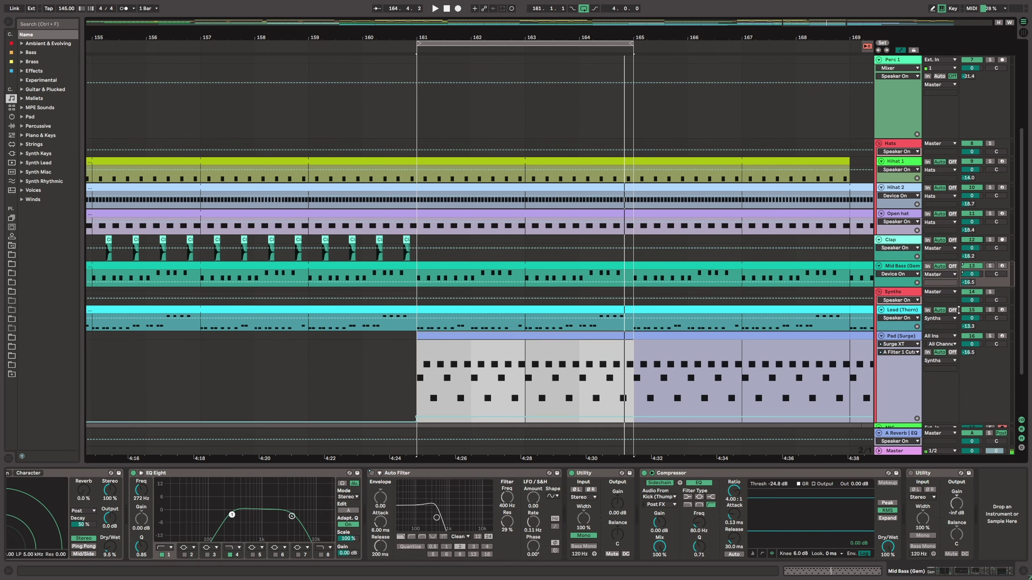
key(space)
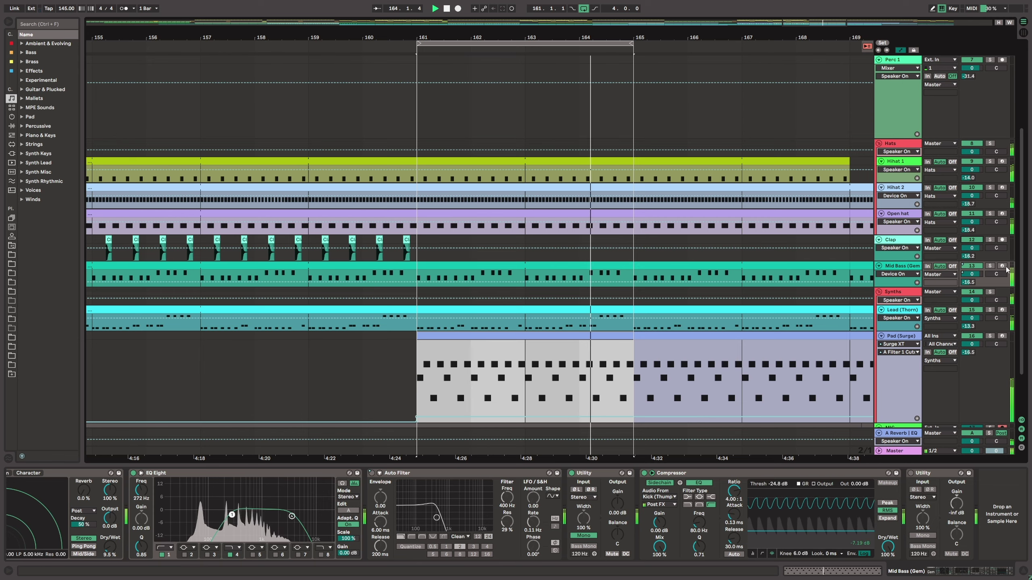
- Open Surge XT on the Pad (Surge) track, examine the Chowning patch's effects section and close the synth window
scroll(912, 348, down, 1)
click(910, 366)
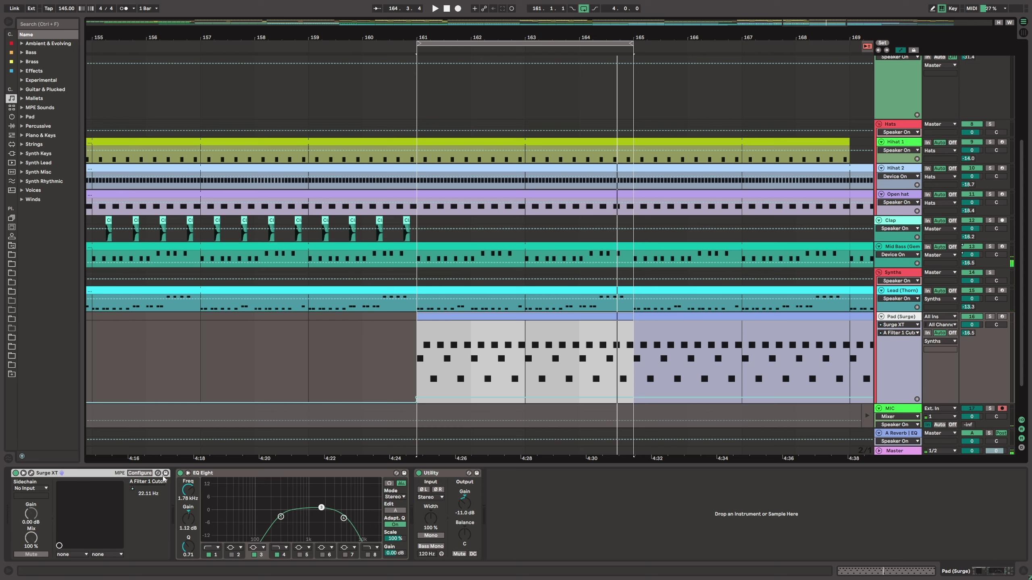
click(31, 474)
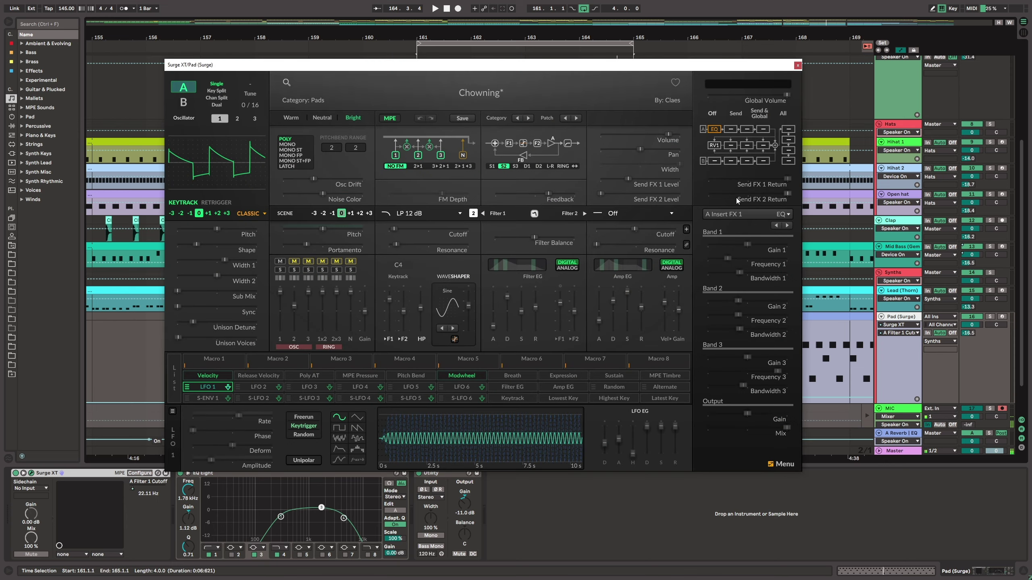
click(712, 113)
click(797, 65)
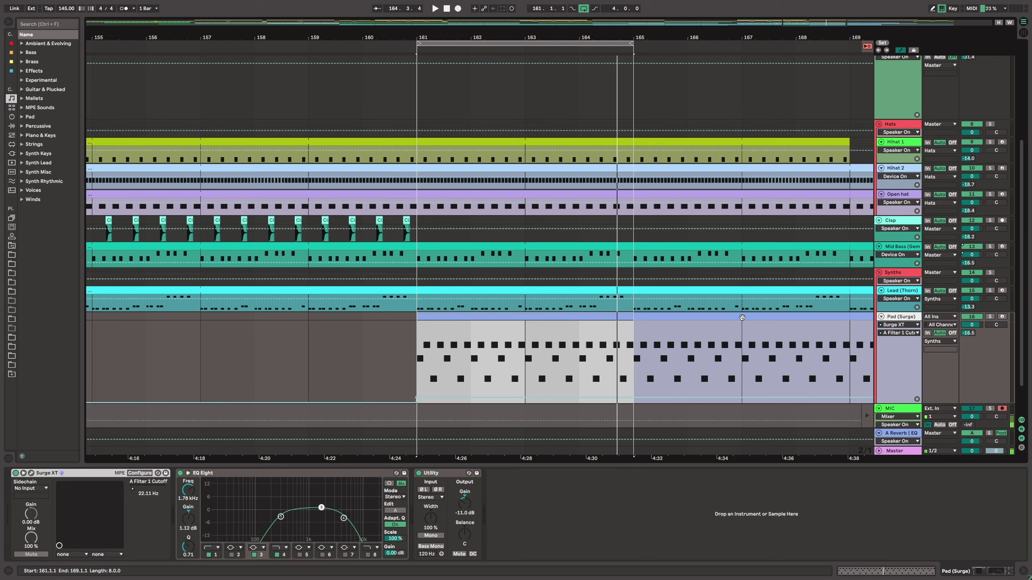
- Hide the automation on all tracks in the arrangement
scroll(645, 233, down, 2)
drag(502, 35, 430, 55)
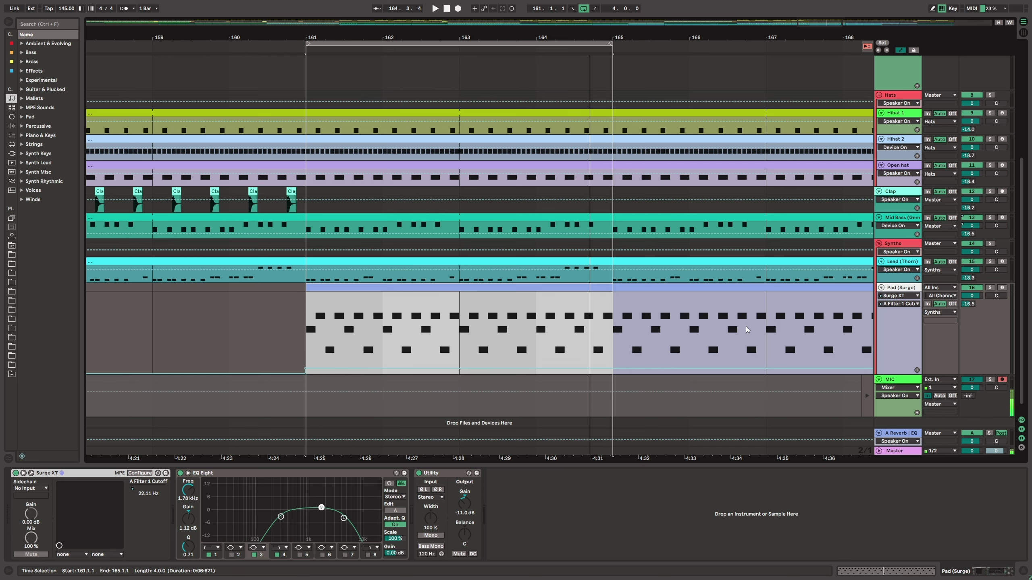
scroll(748, 330, up, 3)
scroll(741, 323, down, 4)
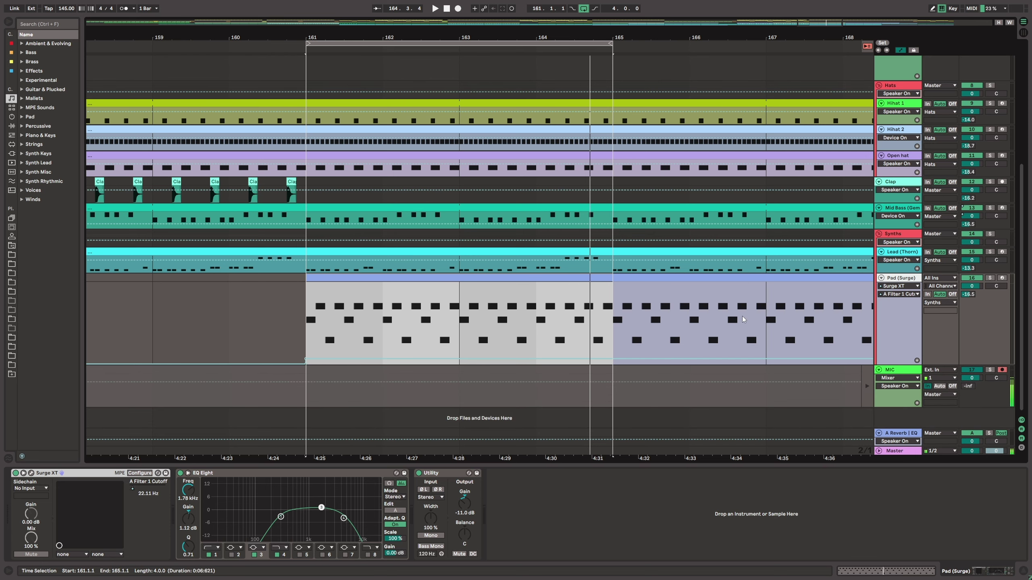
scroll(744, 320, down, 1)
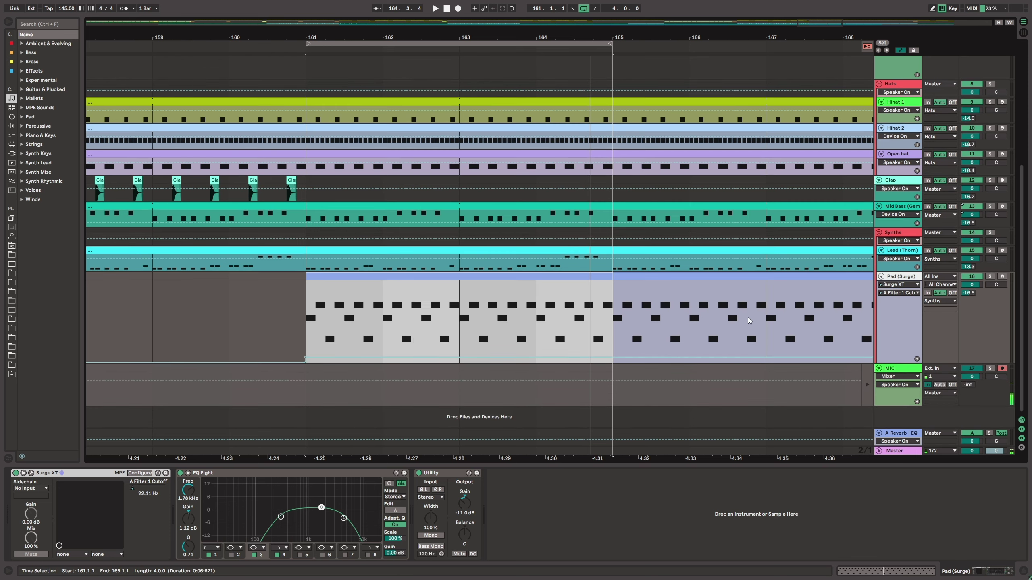
click(901, 51)
- Look over all track layers around bars 161 to 165 and set the insert marker on the MIC track
scroll(694, 388, up, 4)
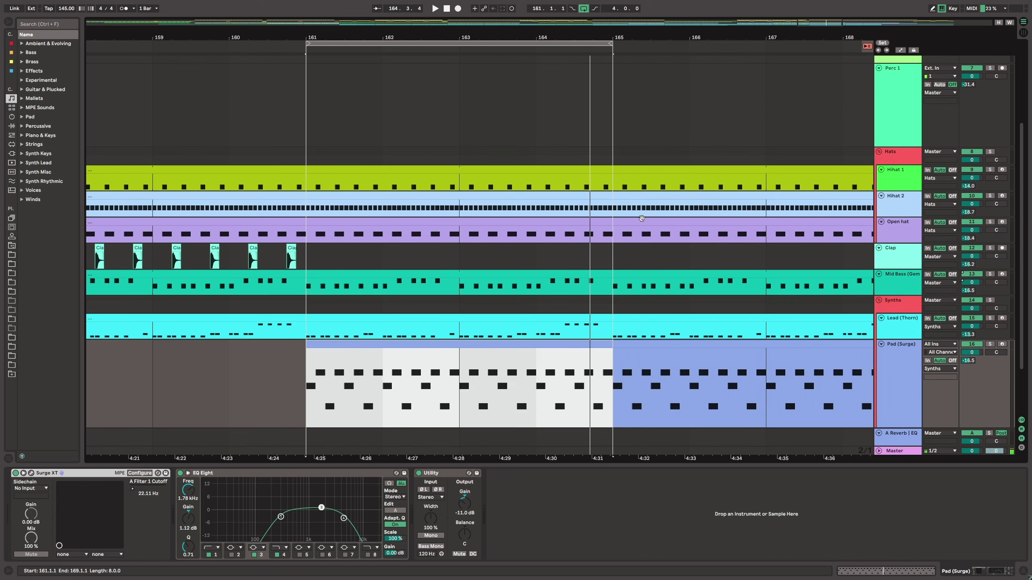
scroll(642, 218, down, 2)
drag(540, 35, 493, 2)
scroll(664, 327, up, 4)
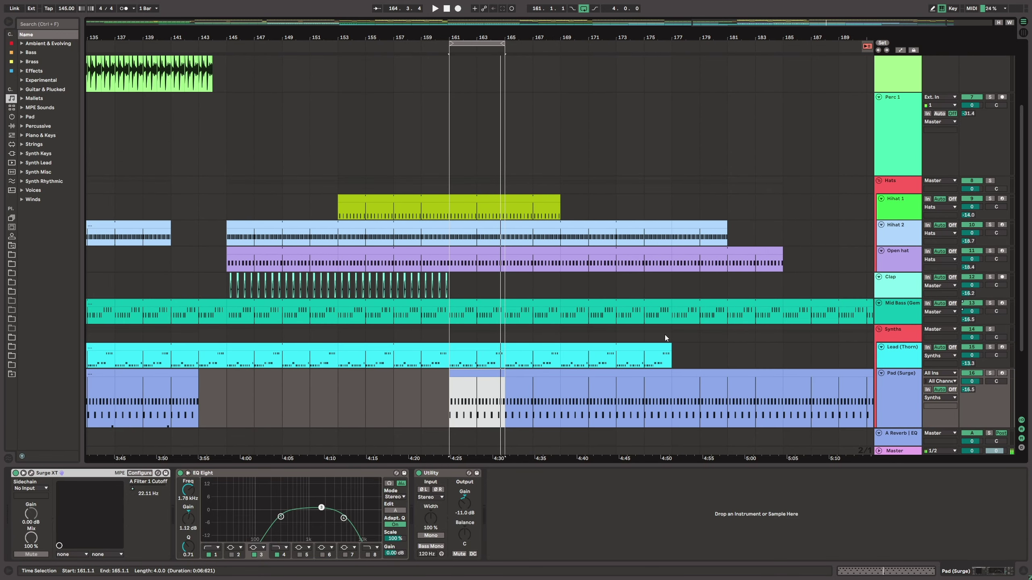
scroll(665, 338, up, 5)
scroll(620, 245, down, 10)
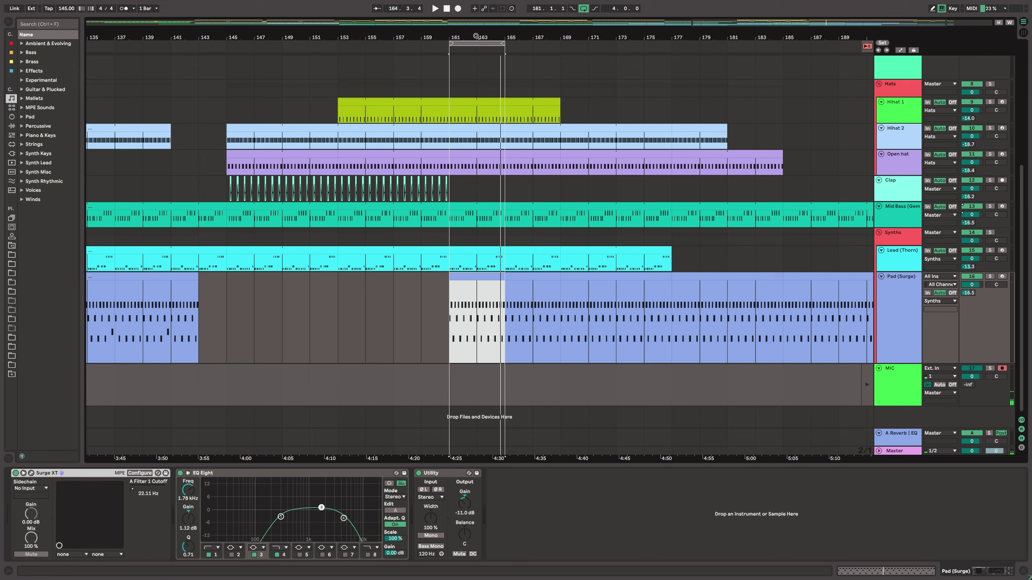
drag(477, 36, 476, 102)
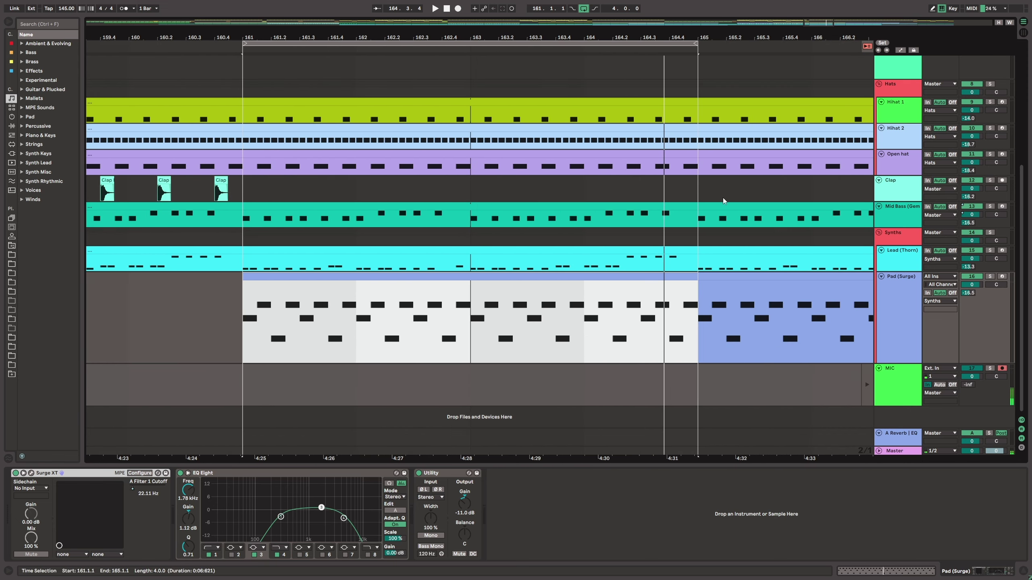
scroll(722, 197, up, 9)
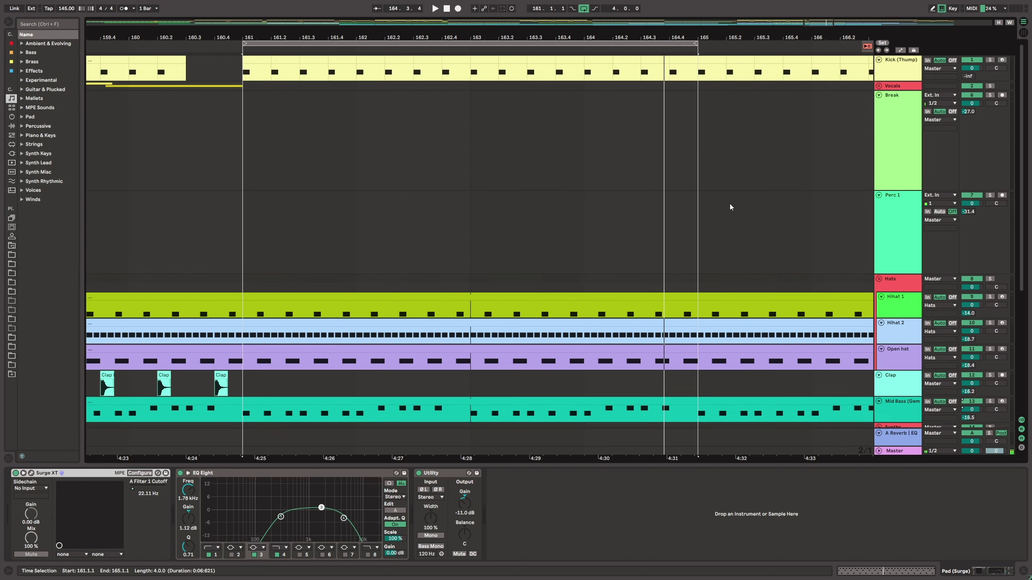
scroll(730, 204, down, 8)
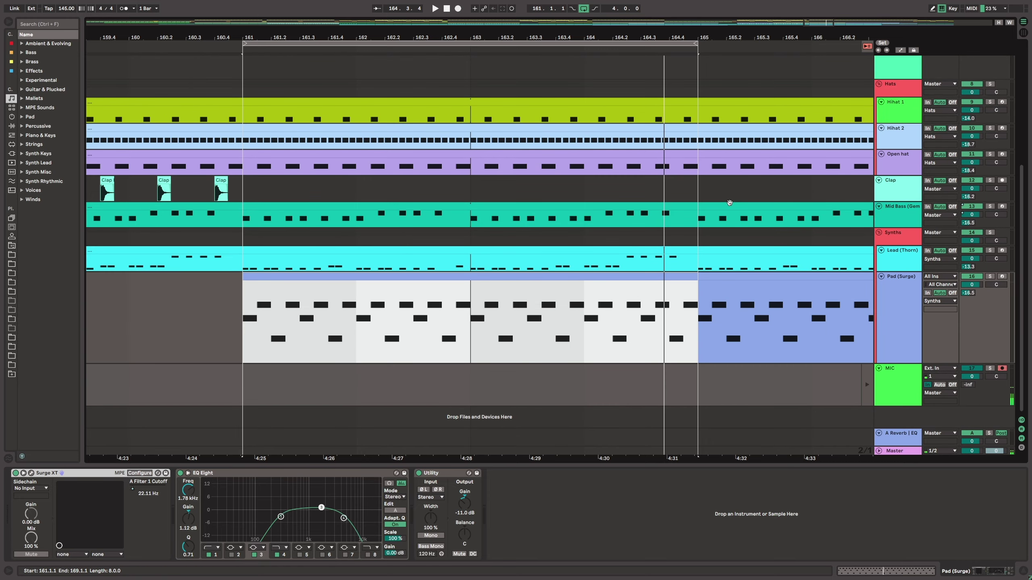
click(773, 384)
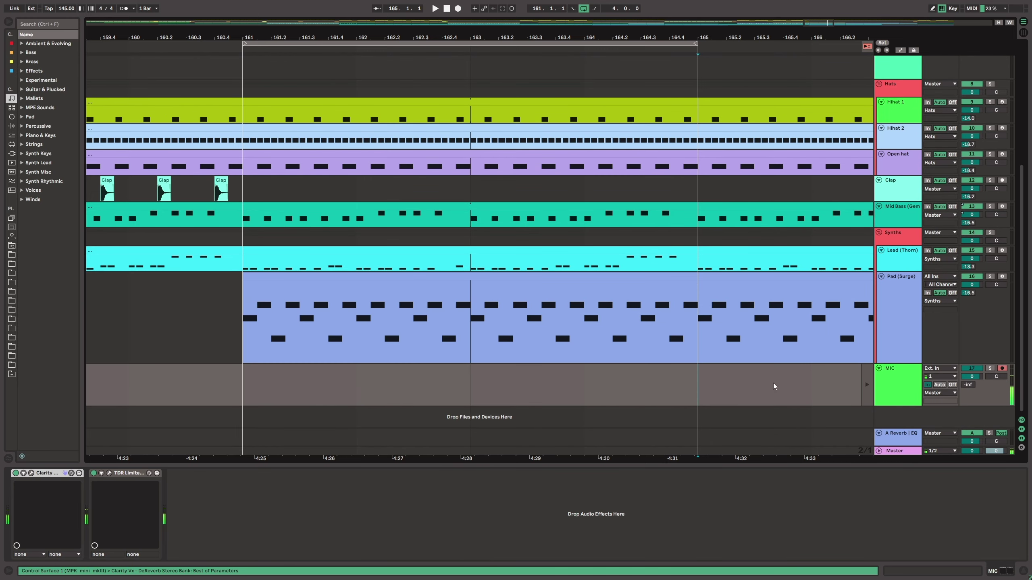